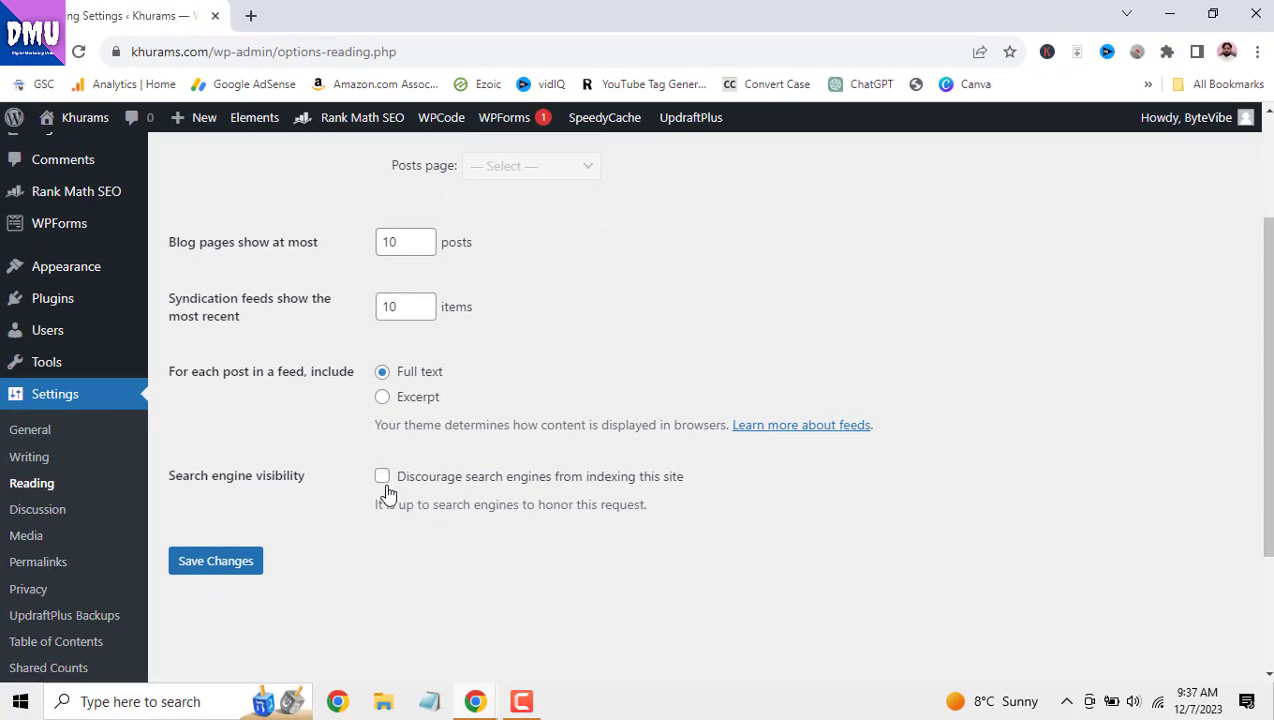
- Open the page for adding new plugins and search the plugin directory for "instant"
scroll(388, 492, up, 2)
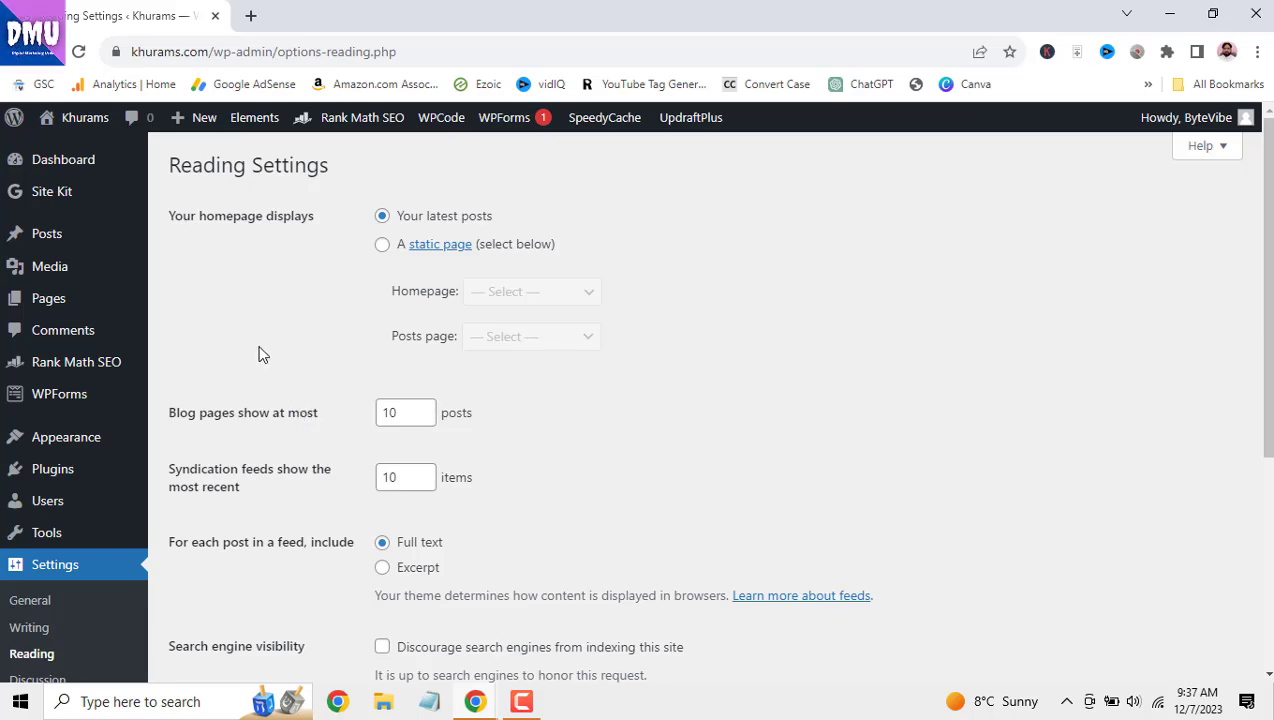
mouse_move(63, 469)
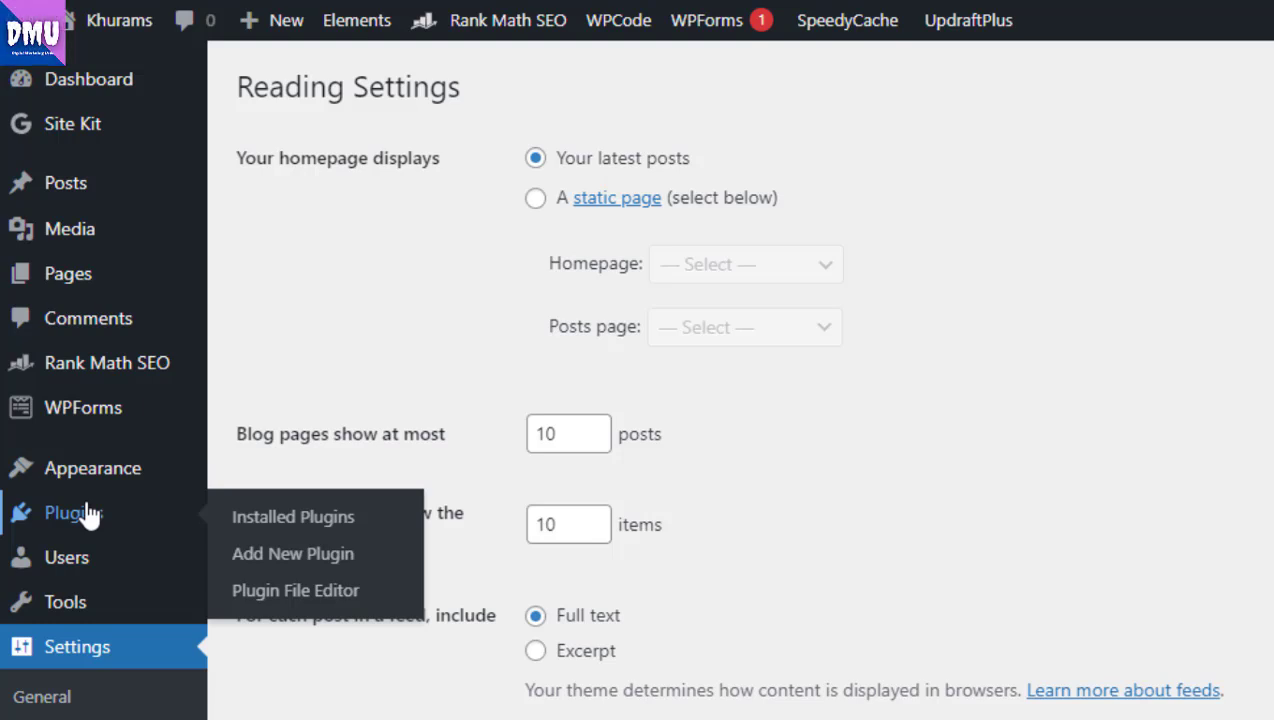
mouse_move(105, 382)
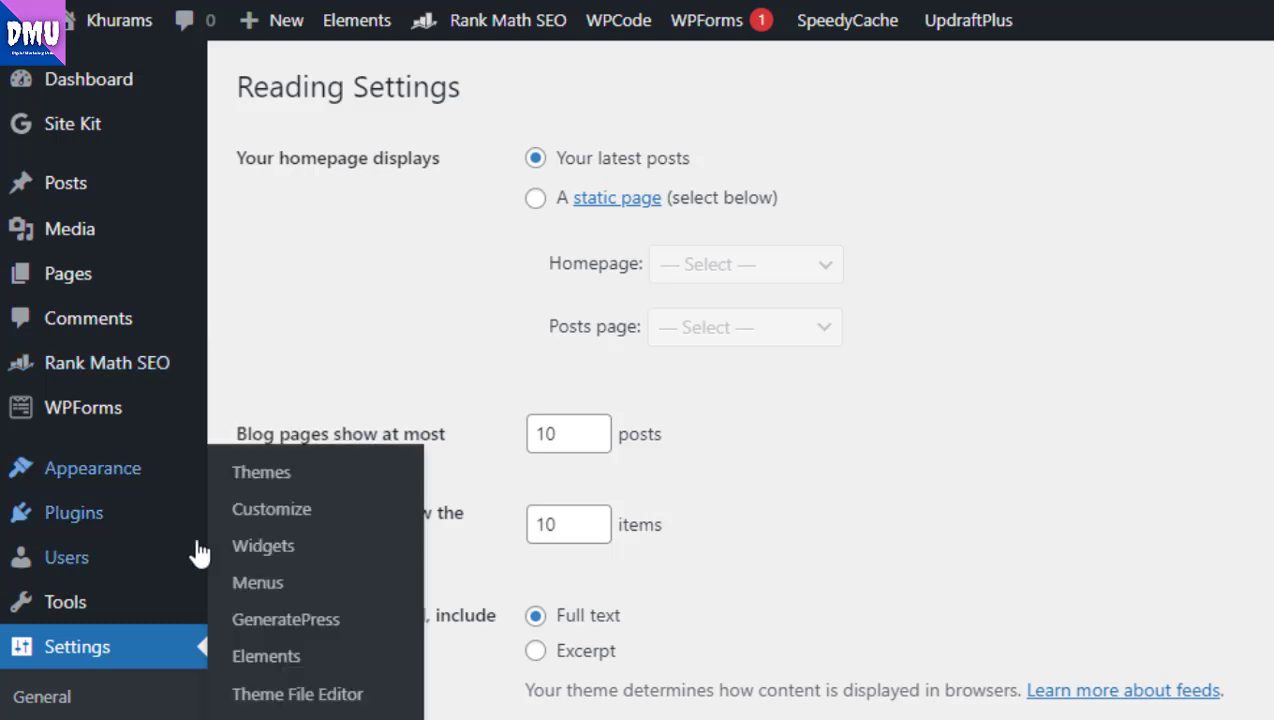
mouse_move(125, 550)
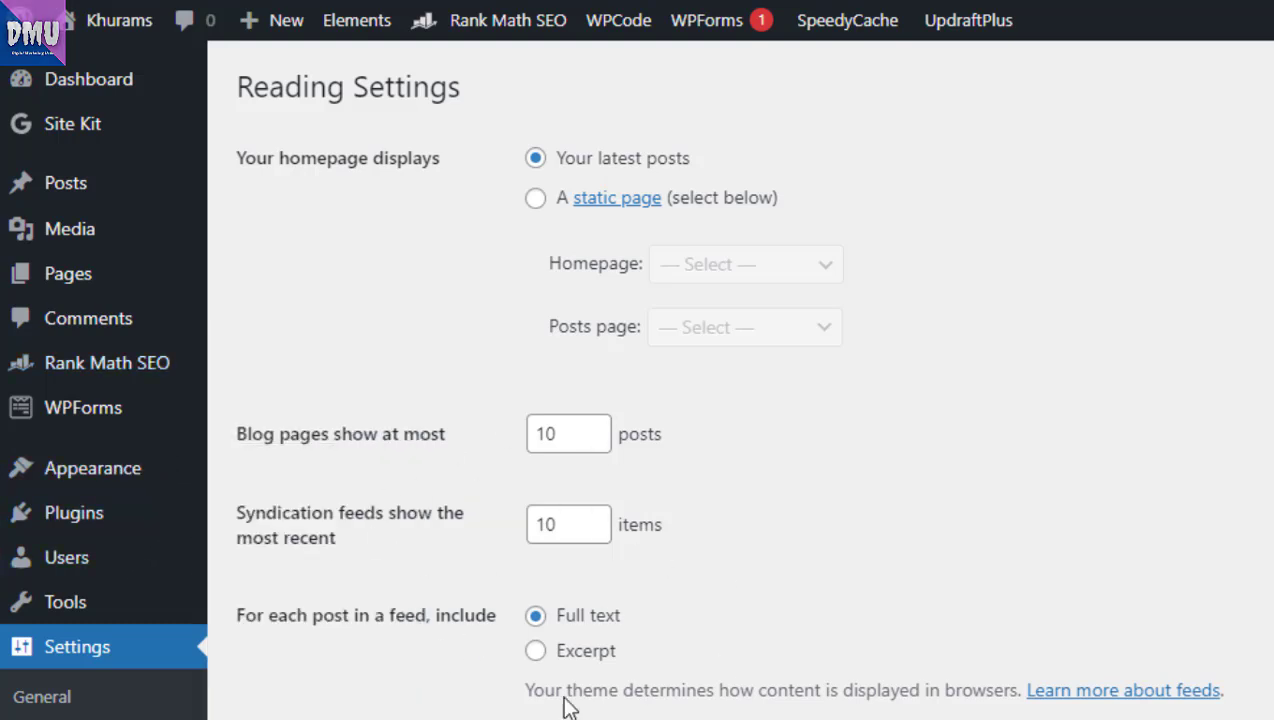
mouse_move(100, 532)
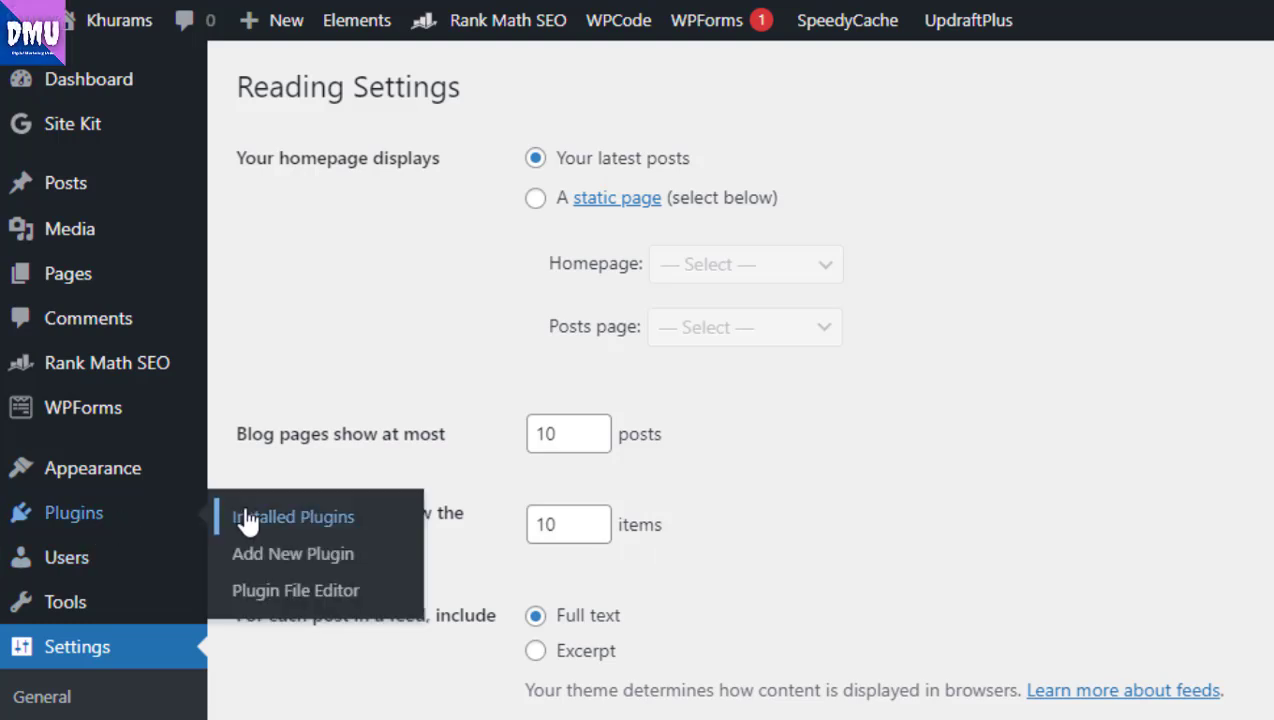
click(268, 556)
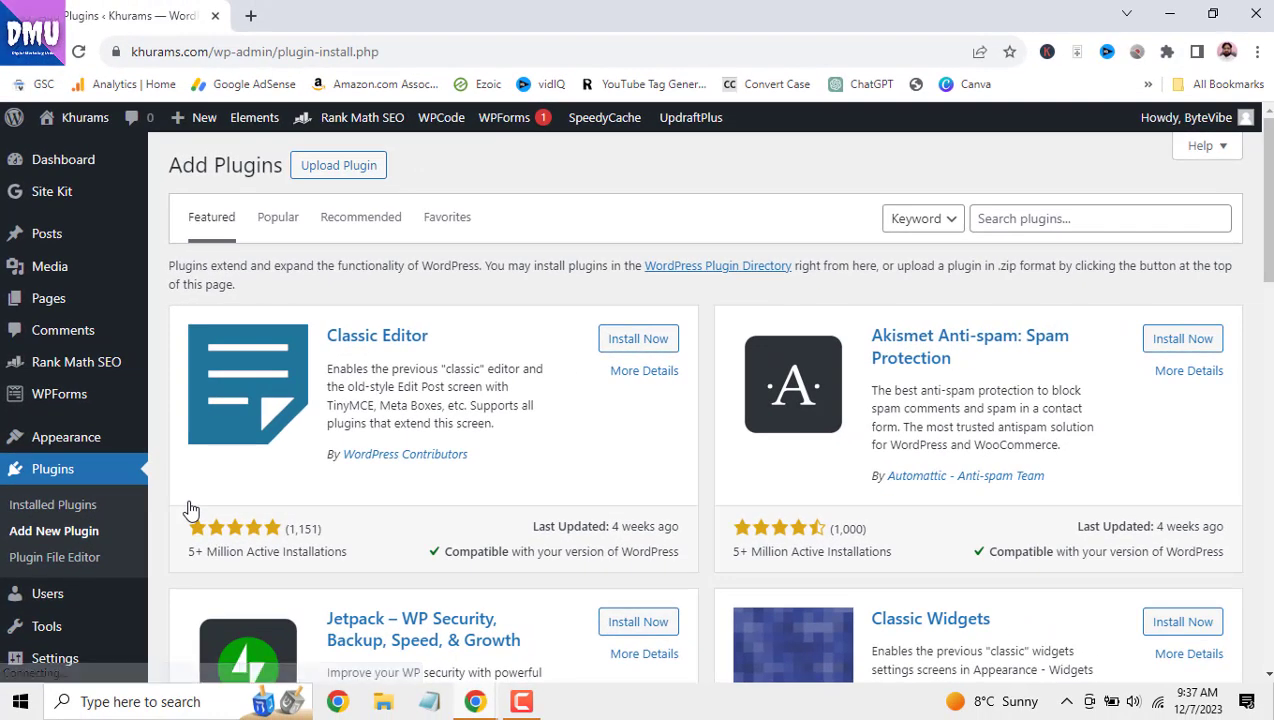
click(1055, 222)
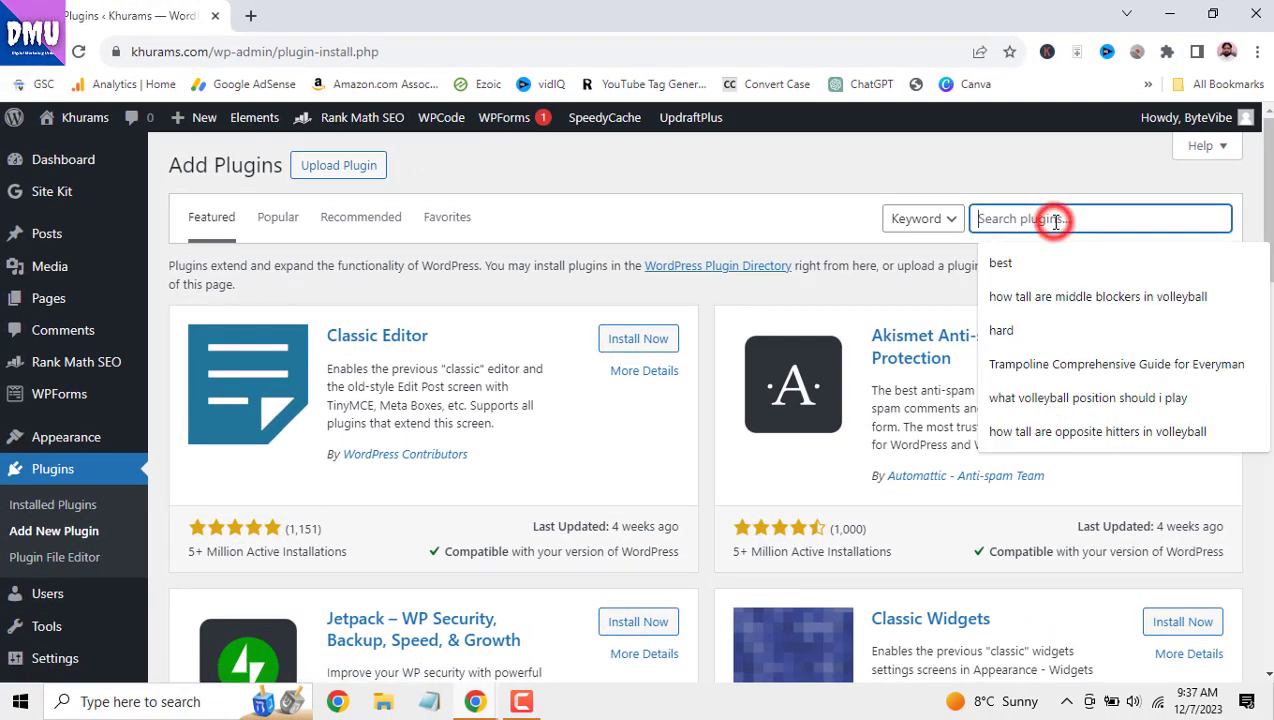
text(instant)
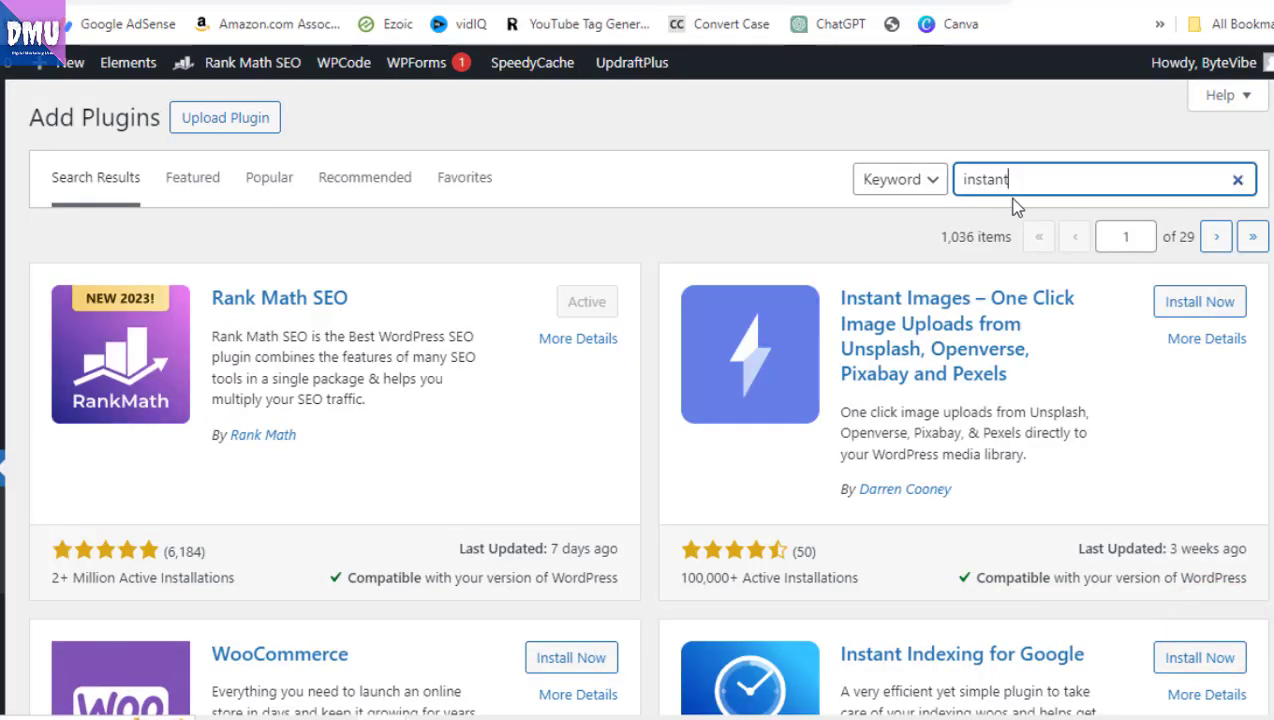
- Install and activate the Instant Indexing for Google plugin by Rank Math
scroll(958, 320, down, 2)
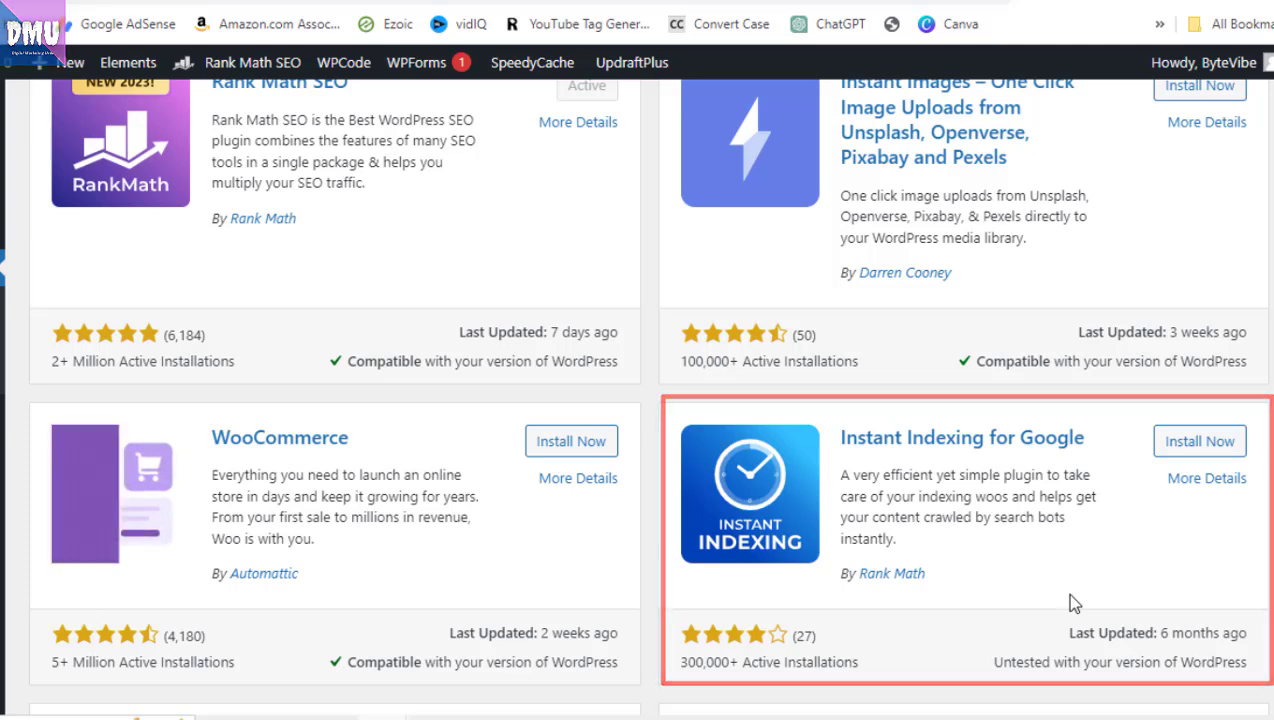
click(1199, 442)
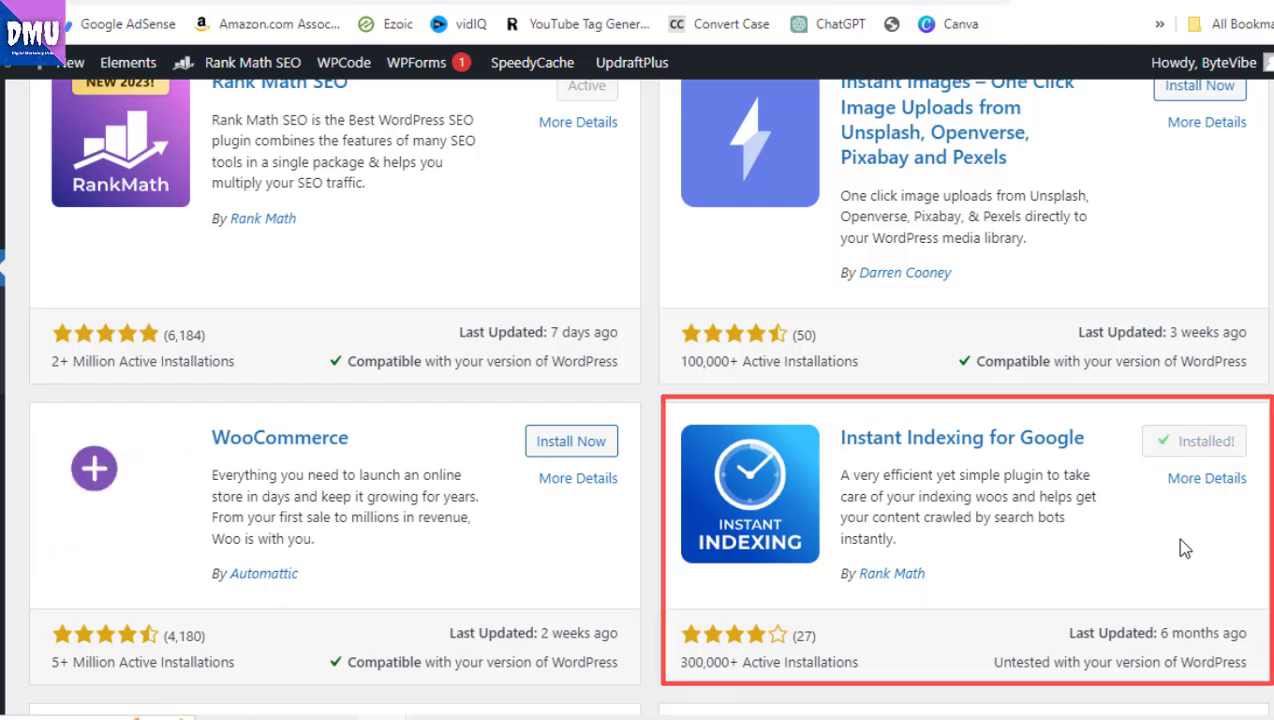
click(1205, 445)
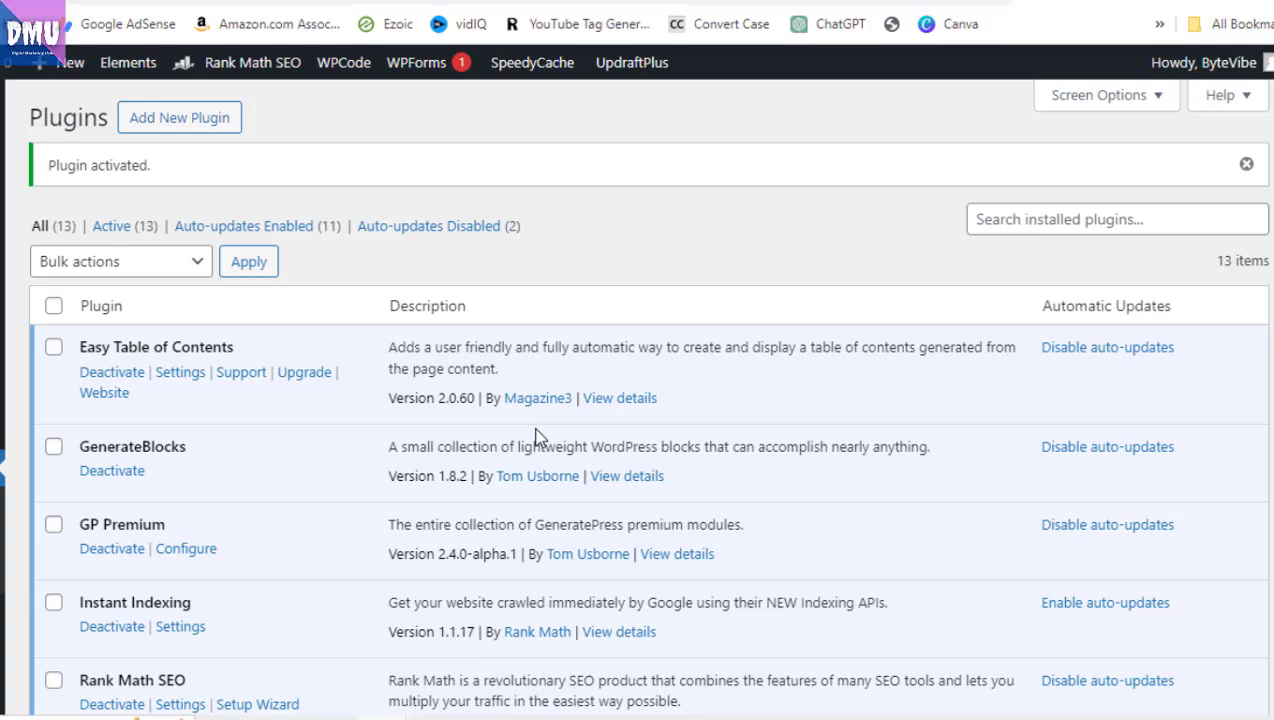
scroll(536, 437, down, 4)
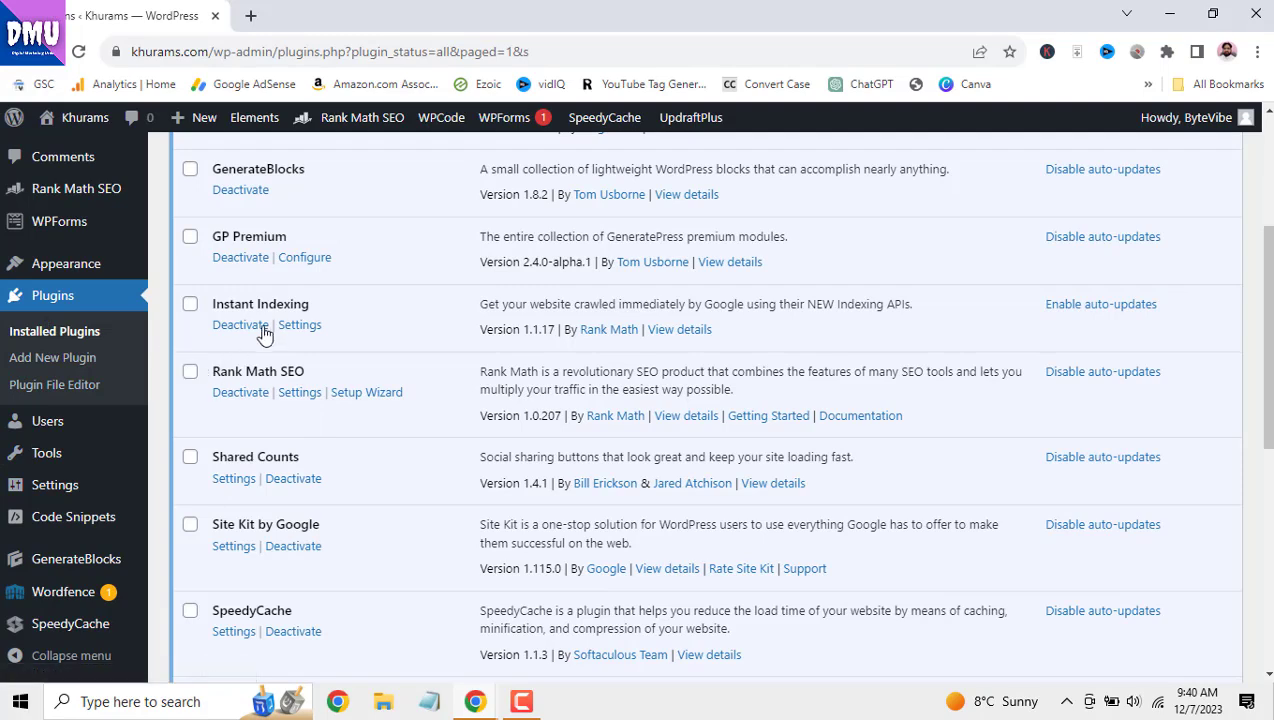
- Search Google for "google cloud console" in a new browser tab
click(251, 16)
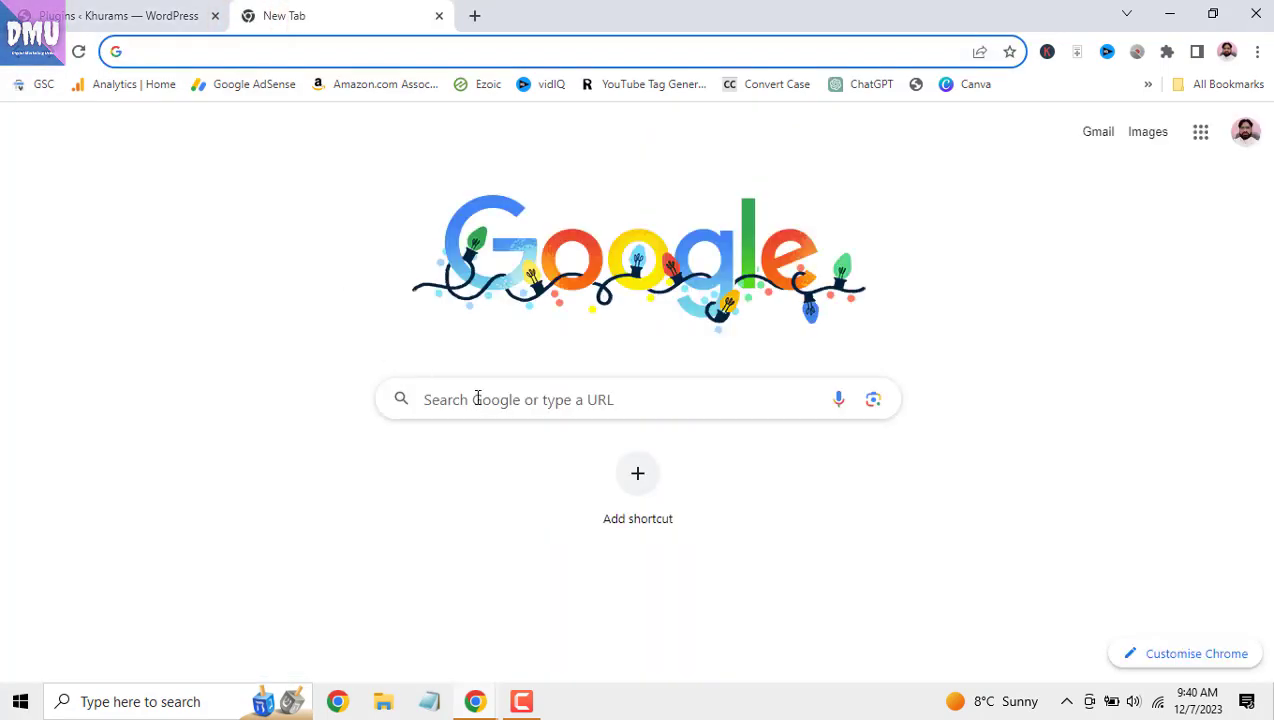
click(478, 398)
text(google )
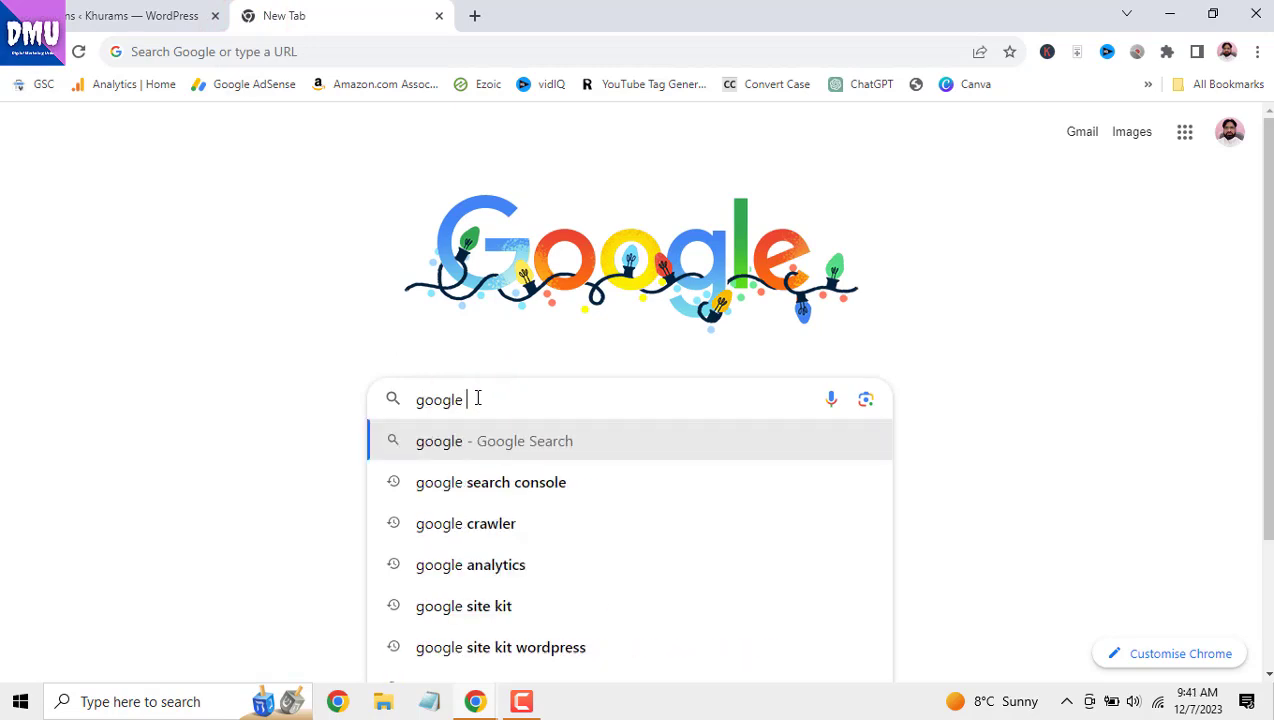
text(clou)
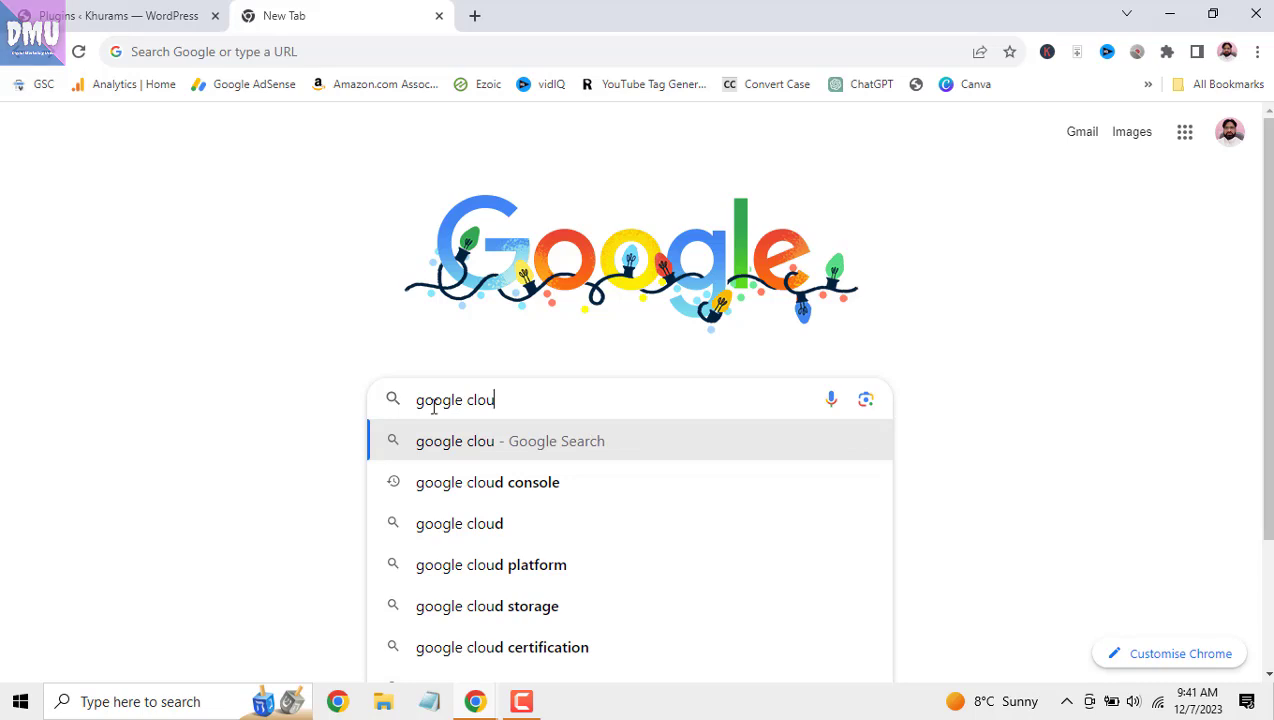
click(503, 485)
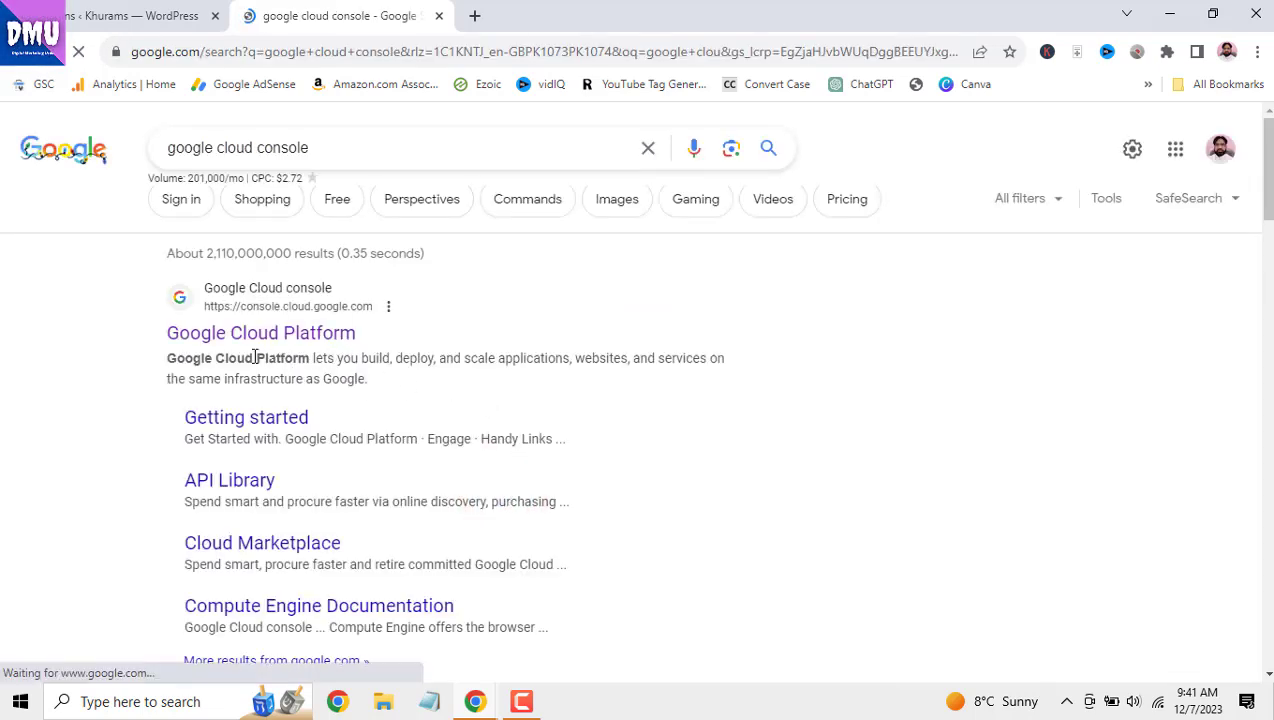
- Open the "Google Cloud console - Web UI Admin" search result and continue to the console itself
scroll(372, 366, down, 2)
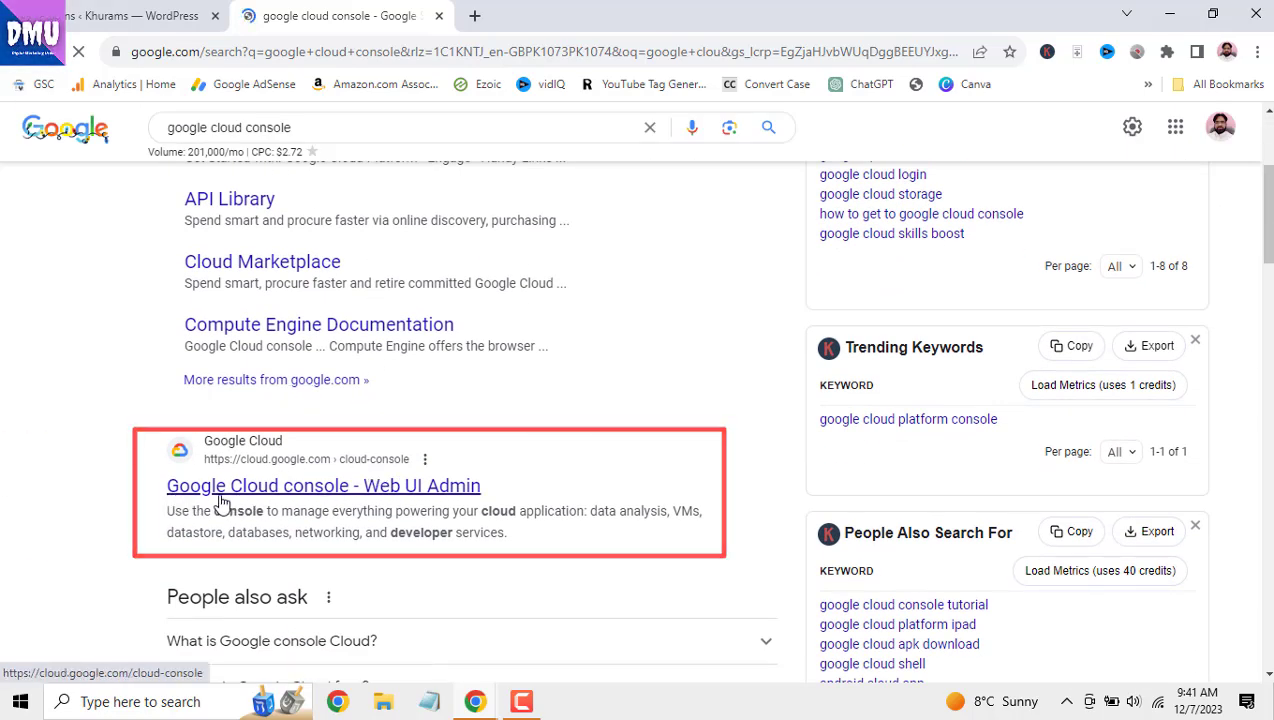
click(284, 487)
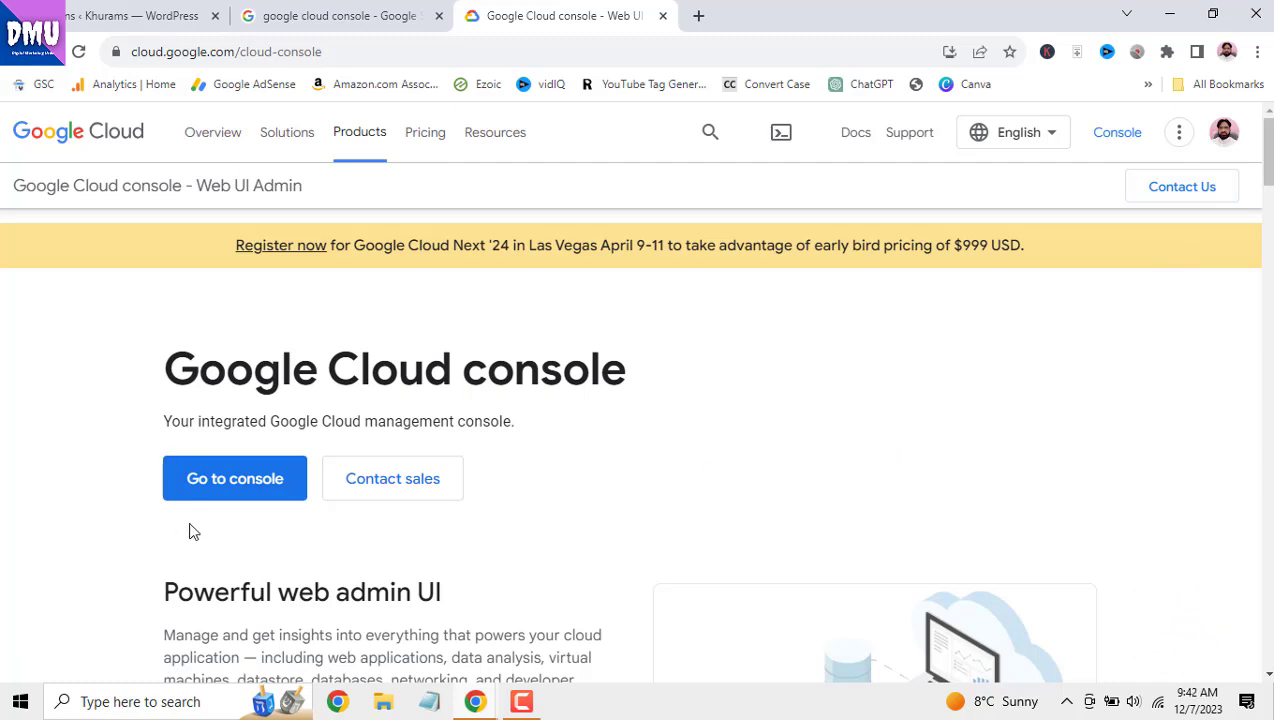
click(230, 490)
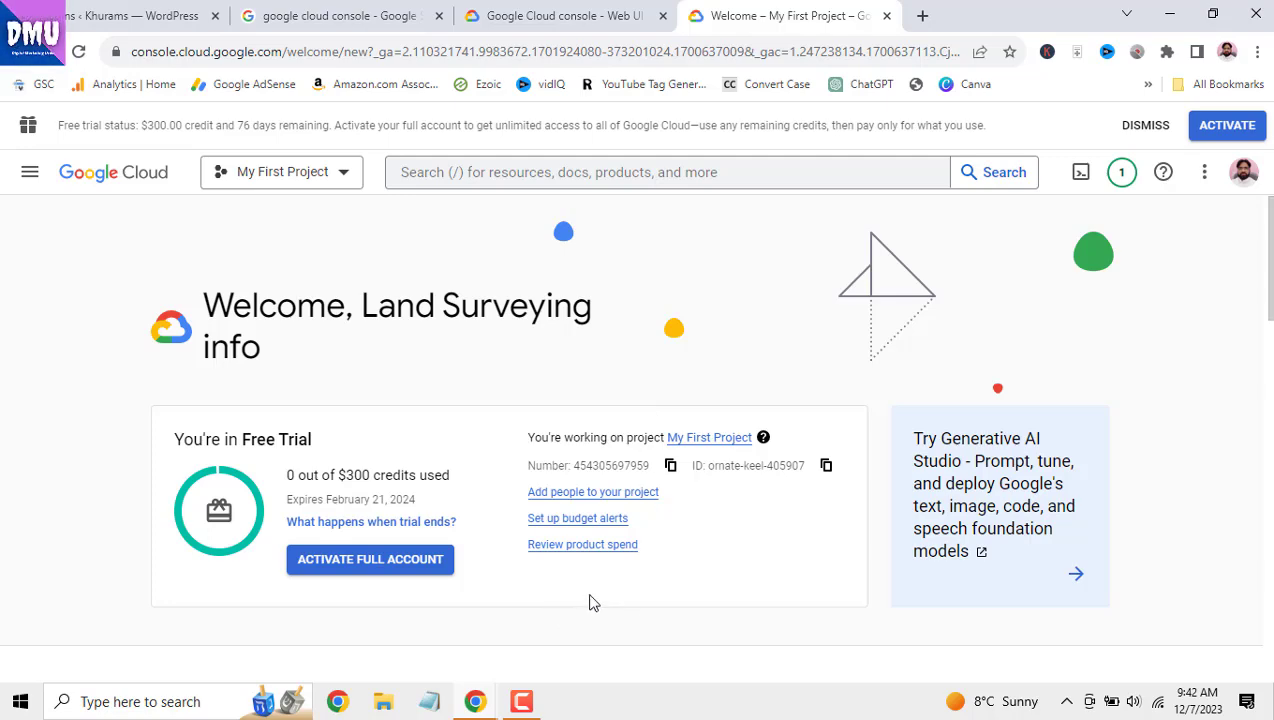
scroll(668, 588, down, 4)
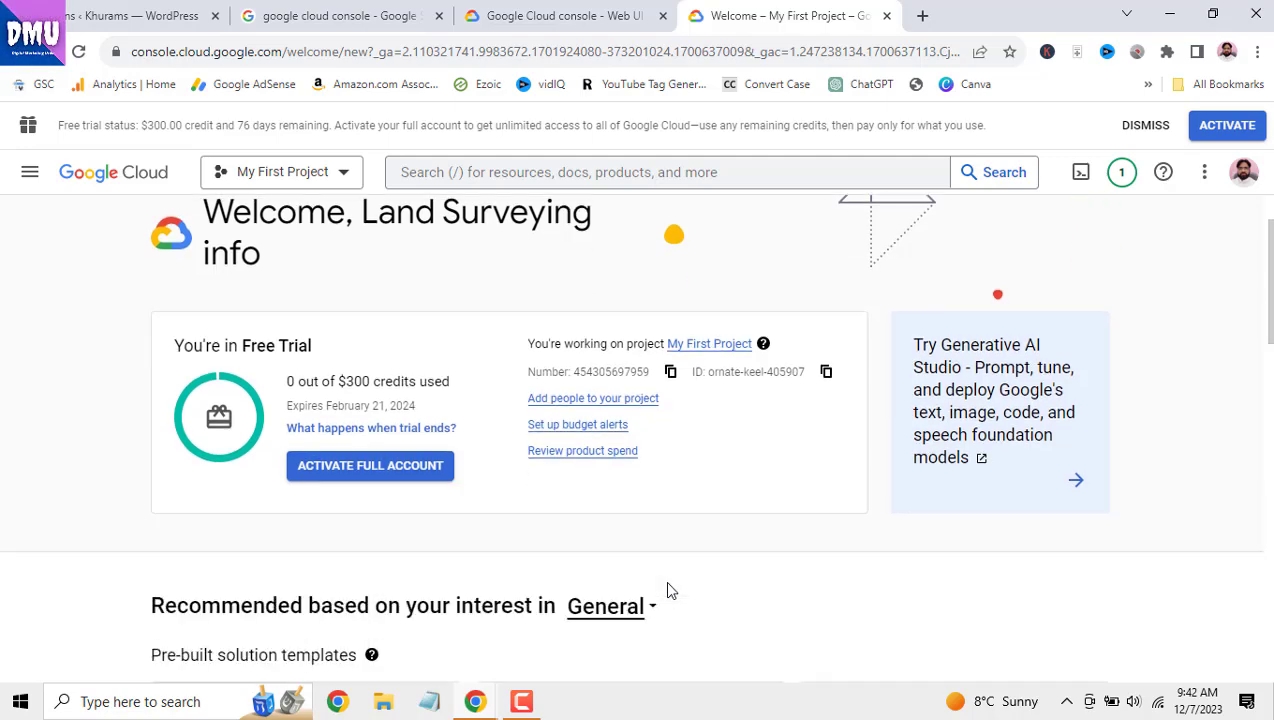
scroll(670, 593, down, 1)
scroll(670, 593, up, 3)
scroll(670, 593, up, 2)
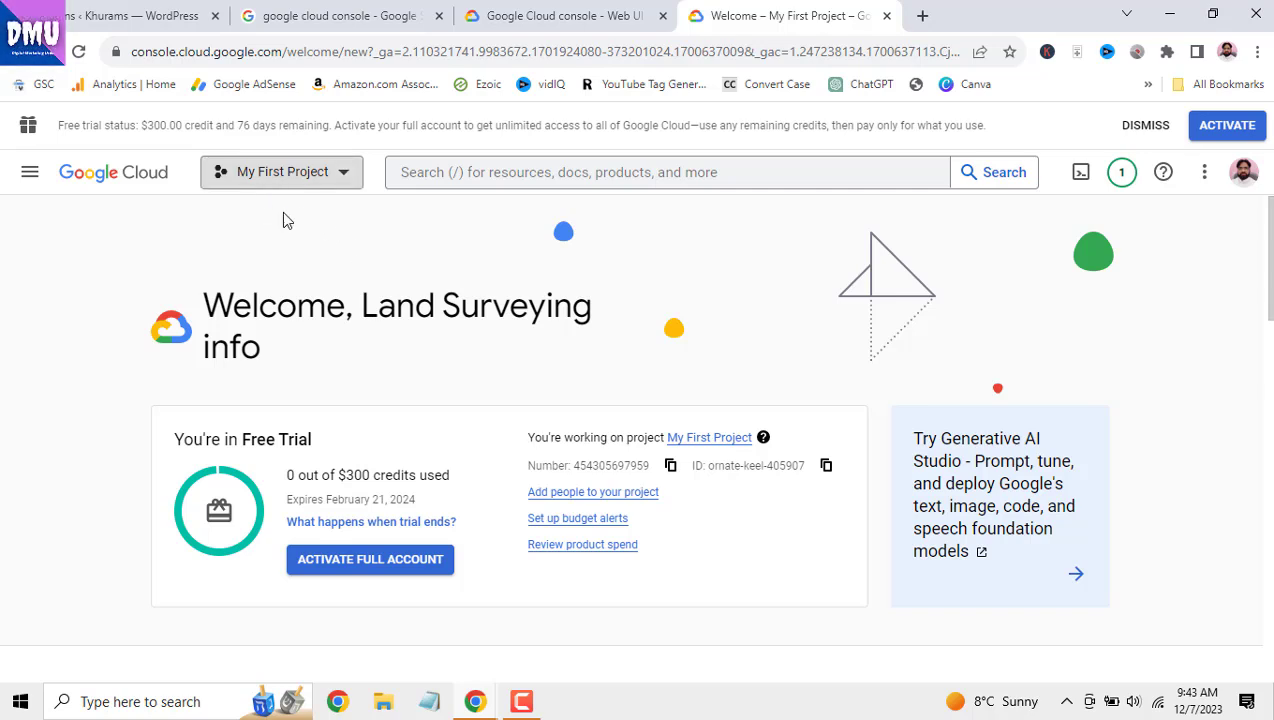
- Create a new Google Cloud project named "khurams" and switch the console to it
click(345, 174)
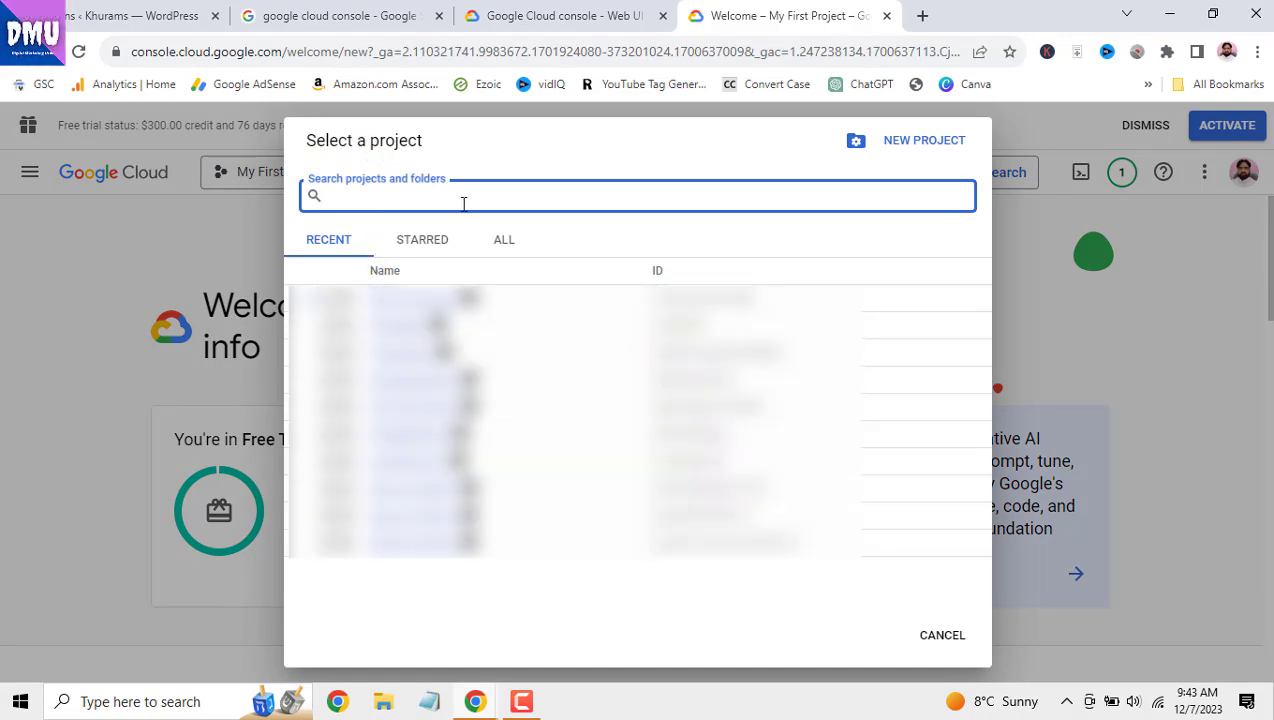
click(932, 152)
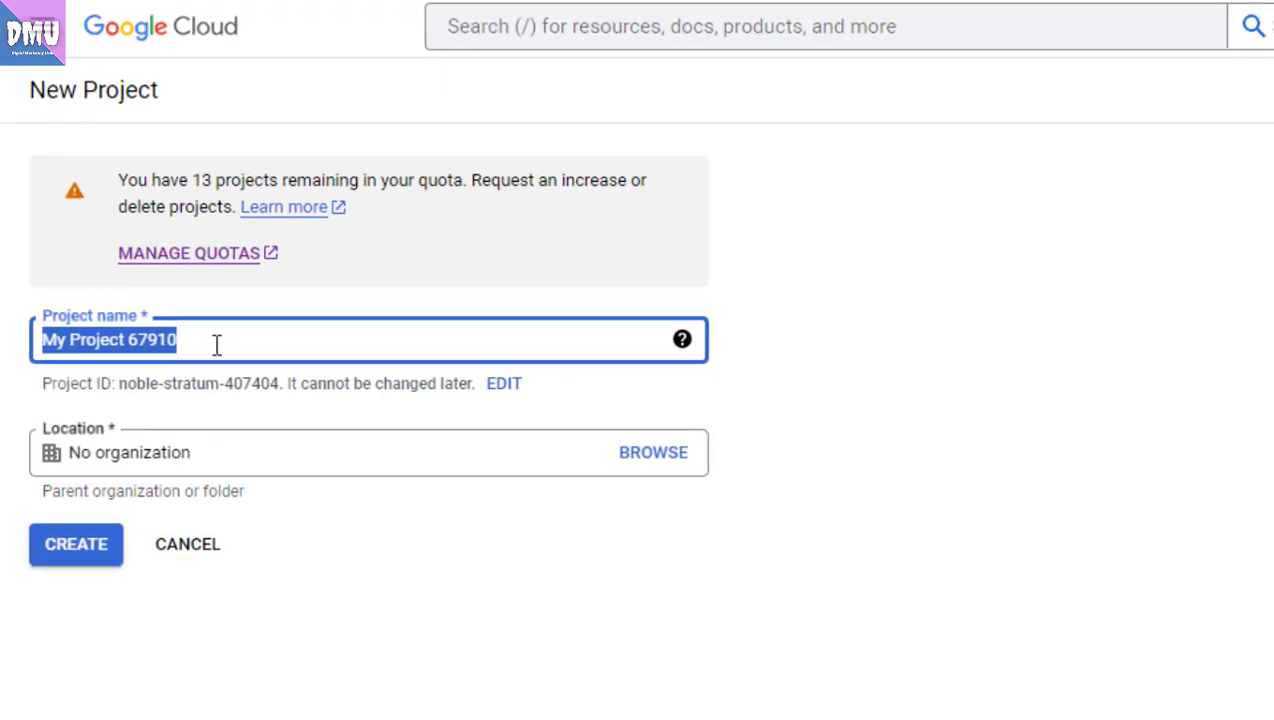
key(BackSpace)
text(khurams)
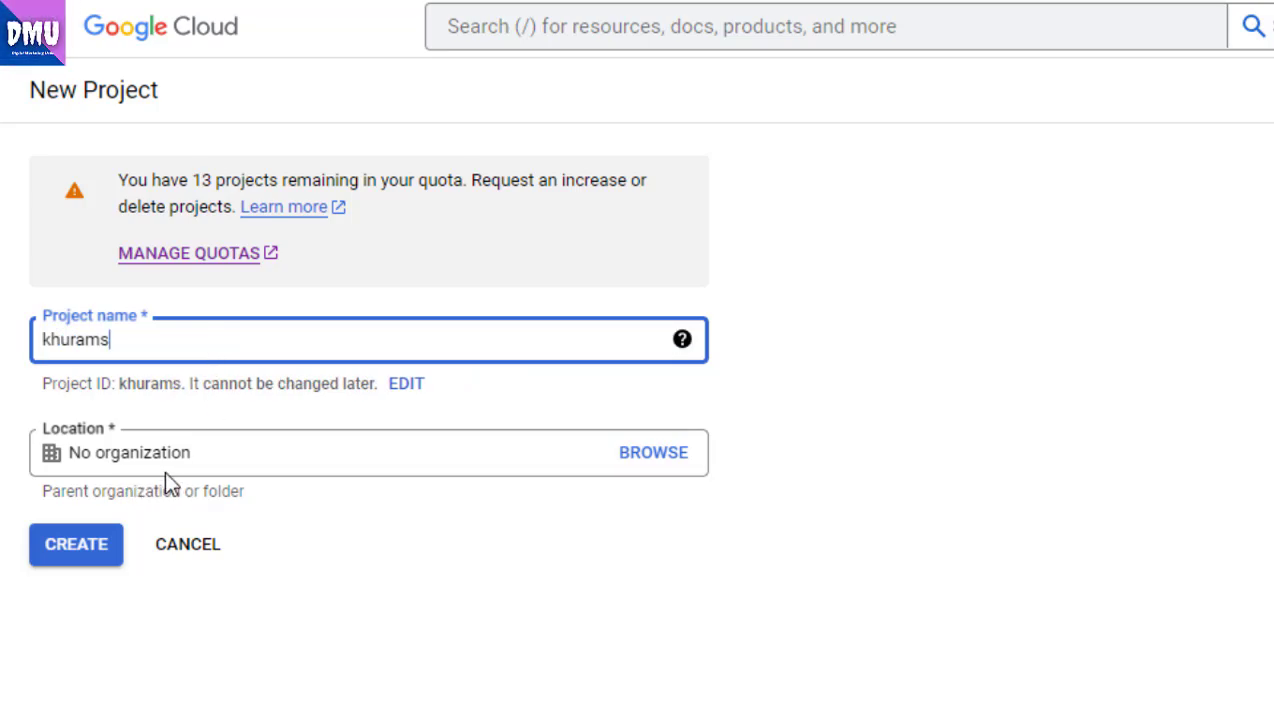
click(80, 550)
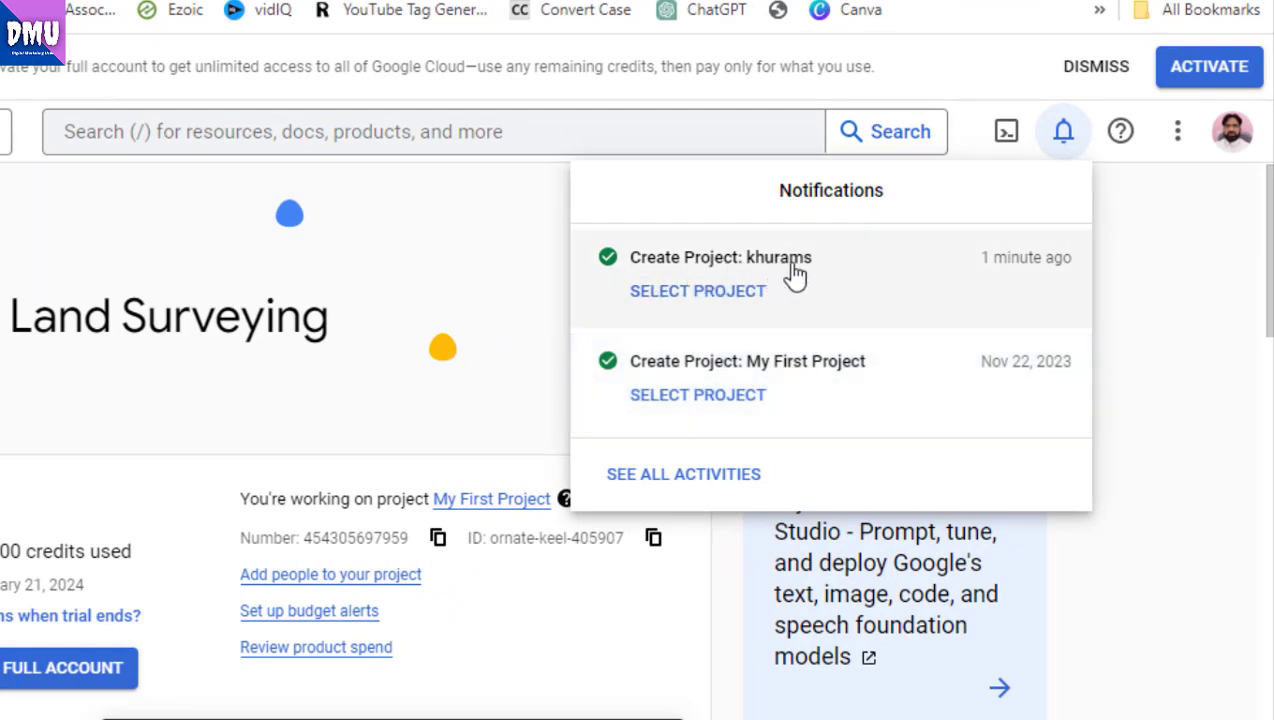
click(748, 306)
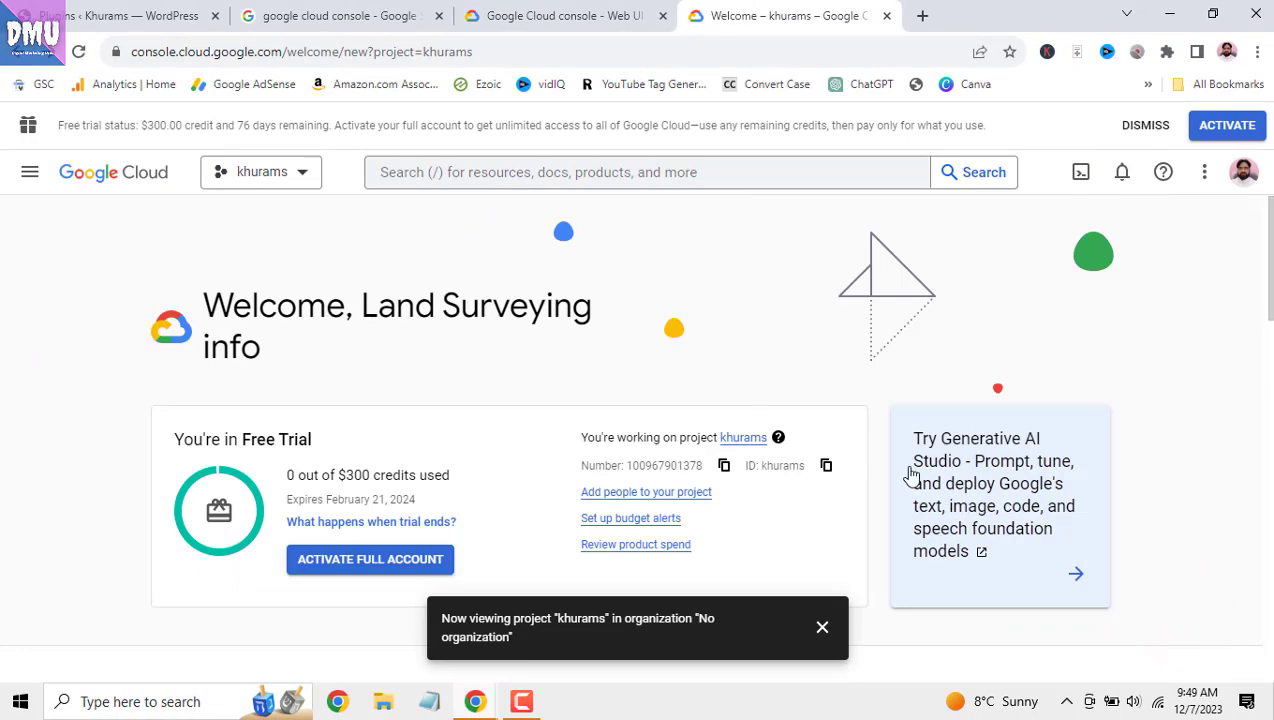
scroll(910, 476, down, 1)
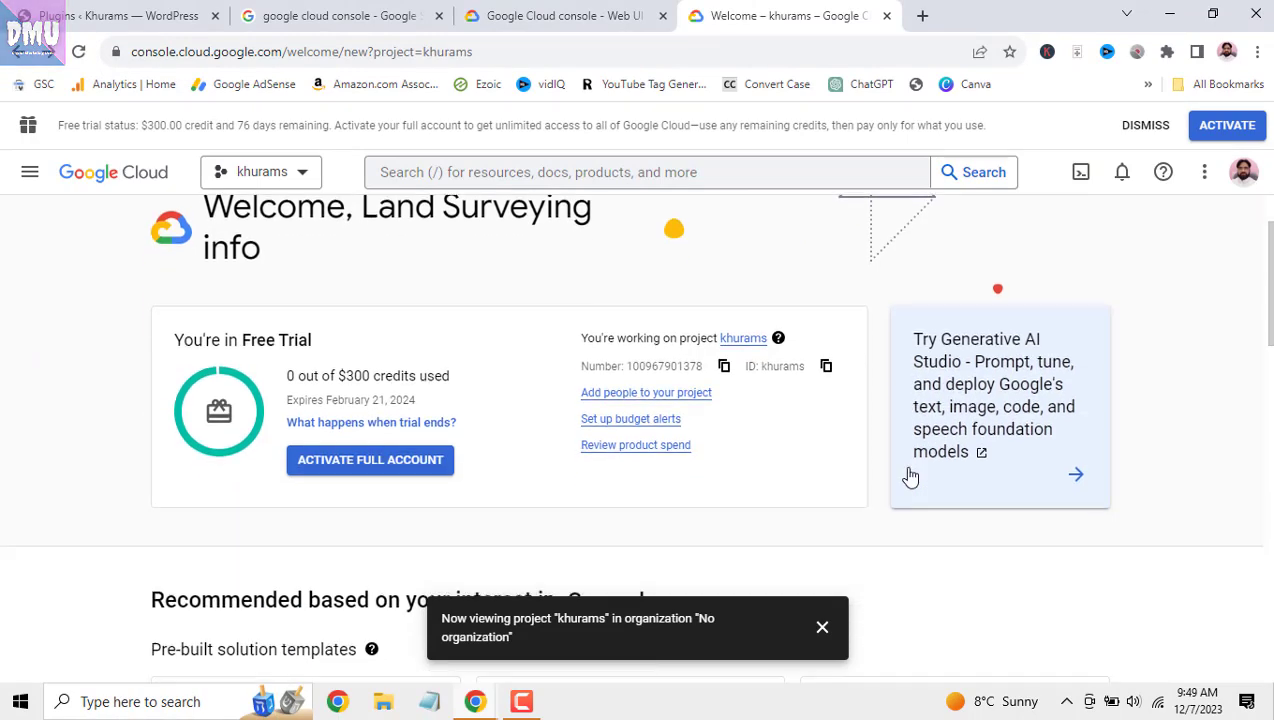
scroll(910, 476, down, 5)
scroll(910, 476, down, 5)
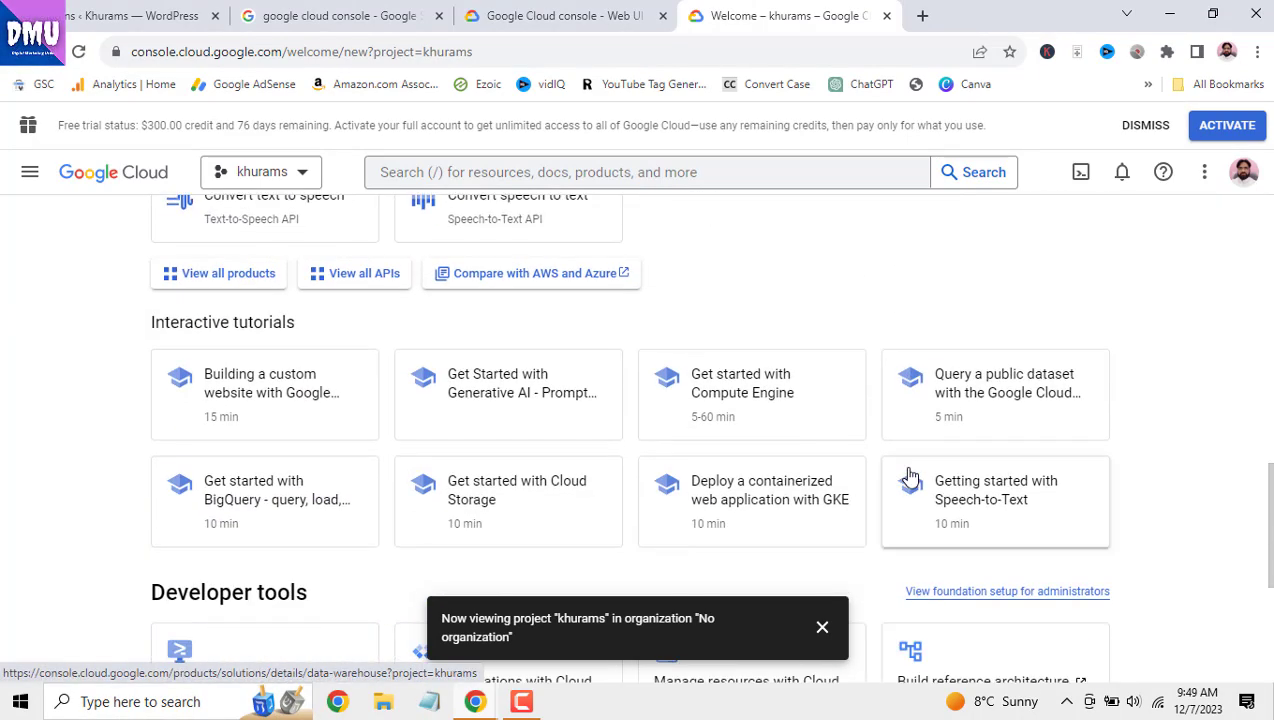
scroll(910, 476, up, 8)
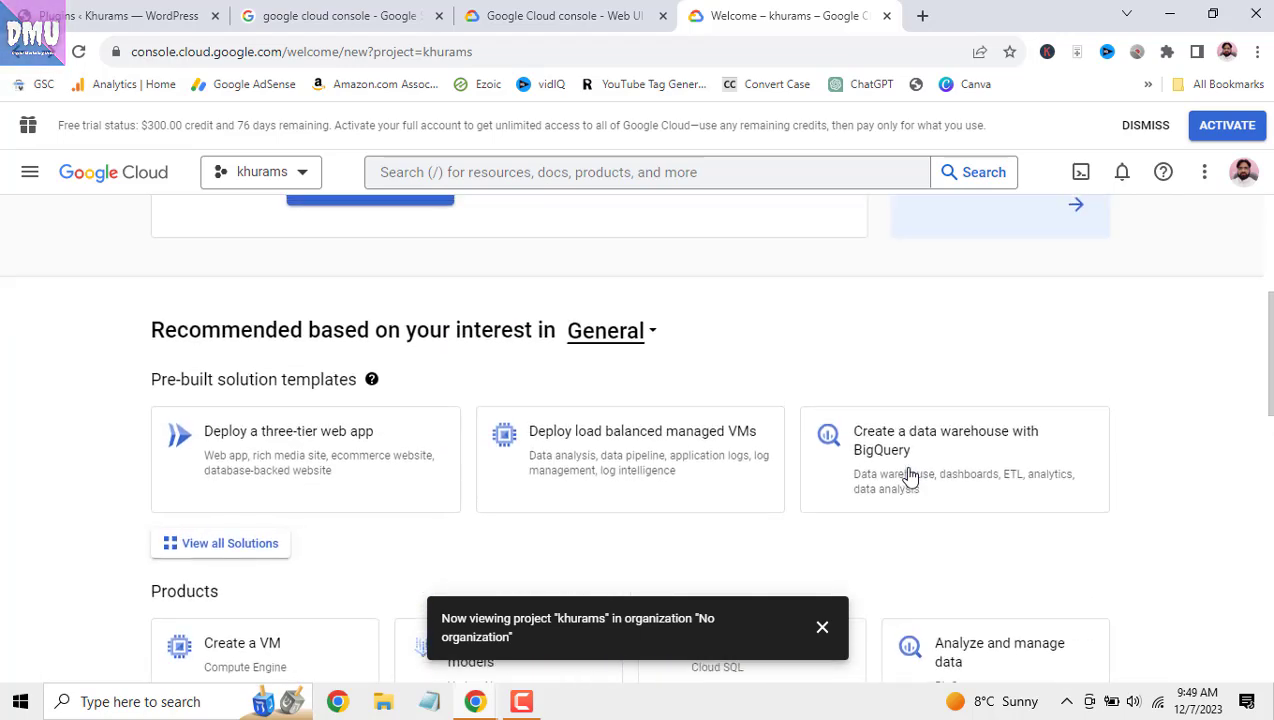
scroll(908, 474, up, 5)
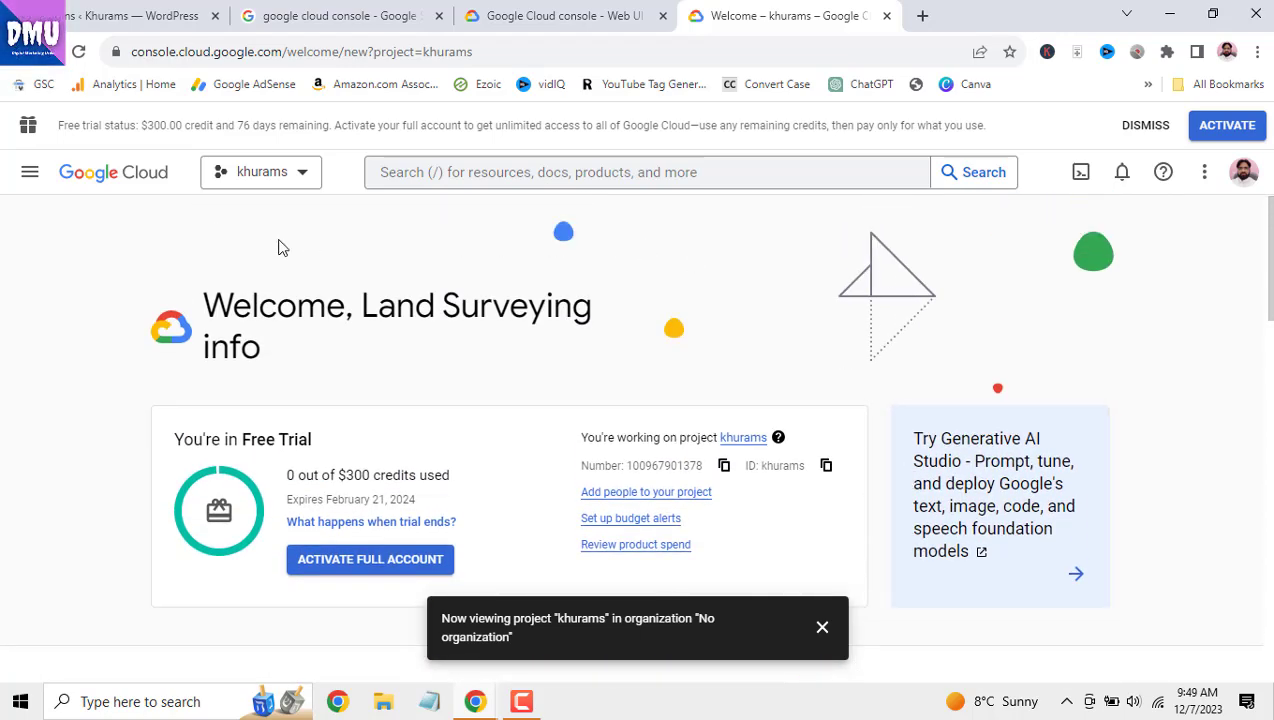
click(30, 172)
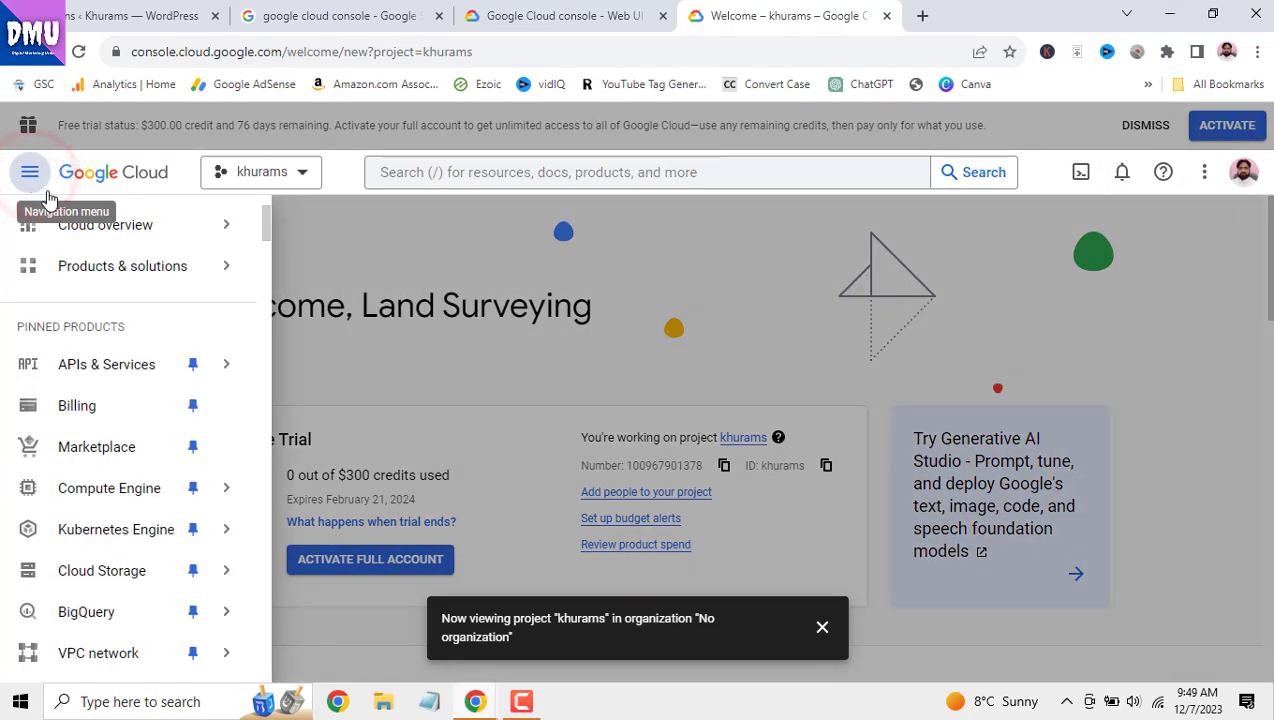
mouse_move(76, 262)
mouse_move(96, 360)
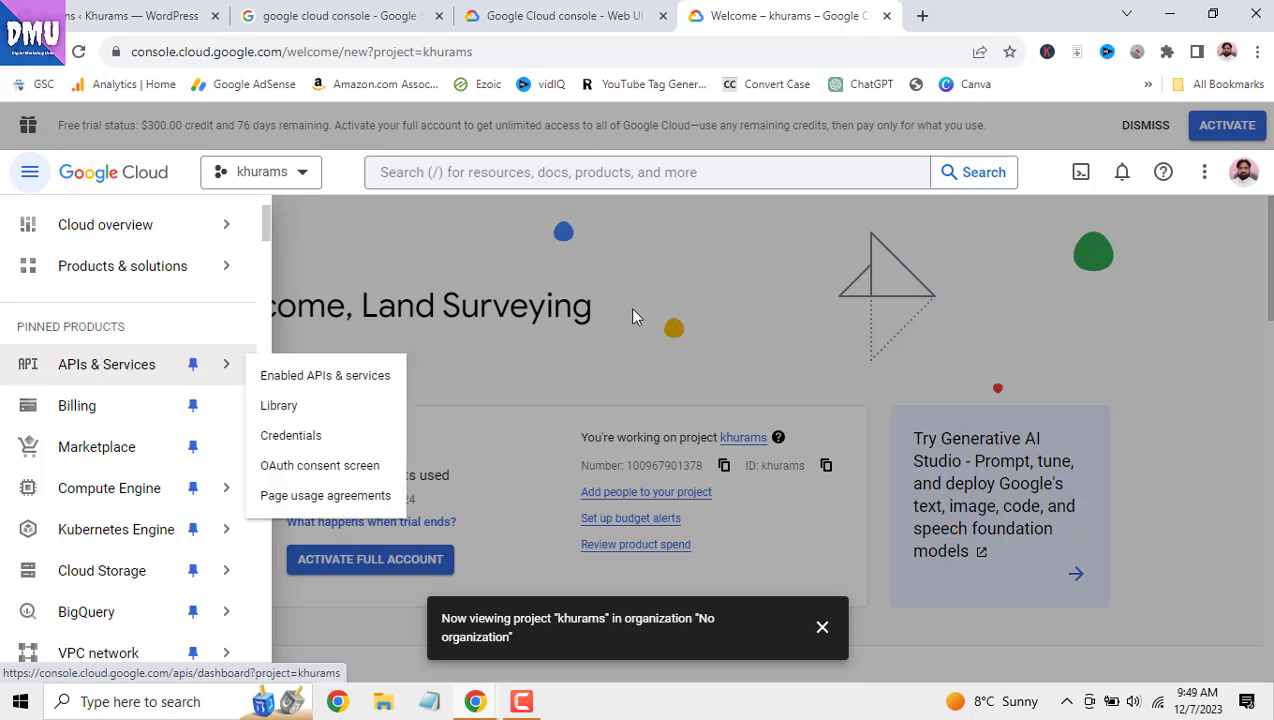
mouse_move(86, 611)
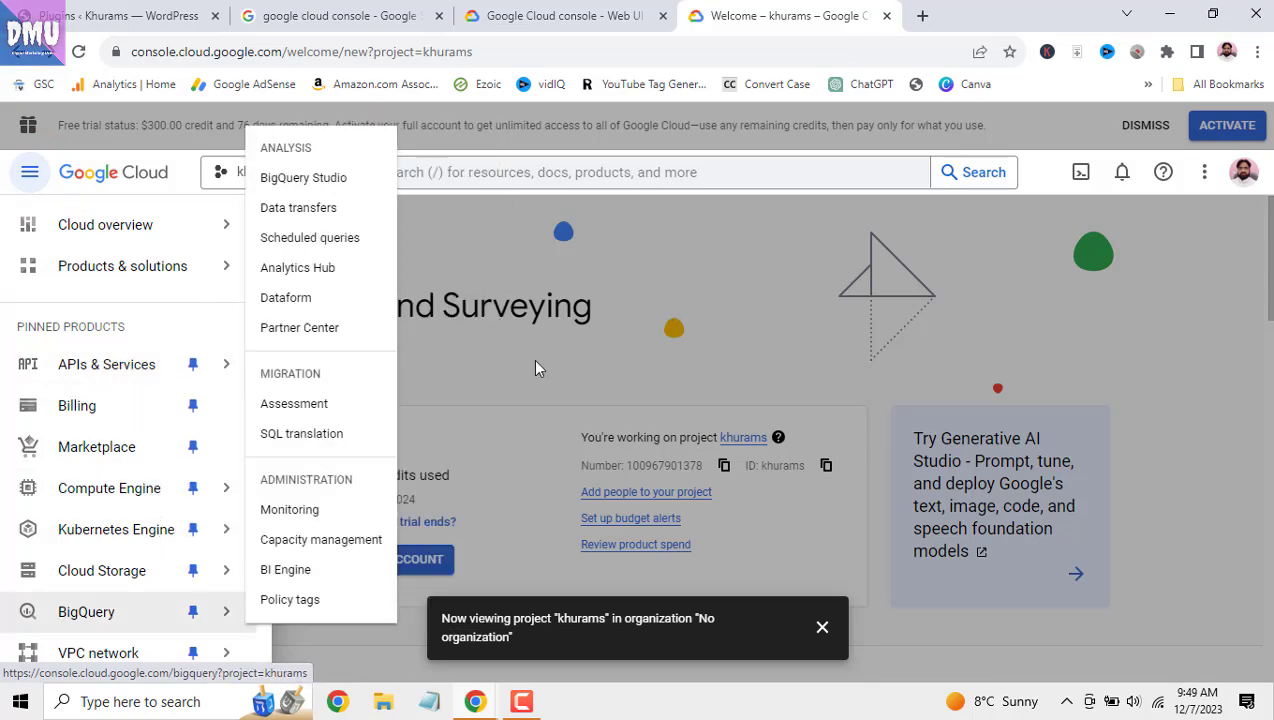
click(668, 268)
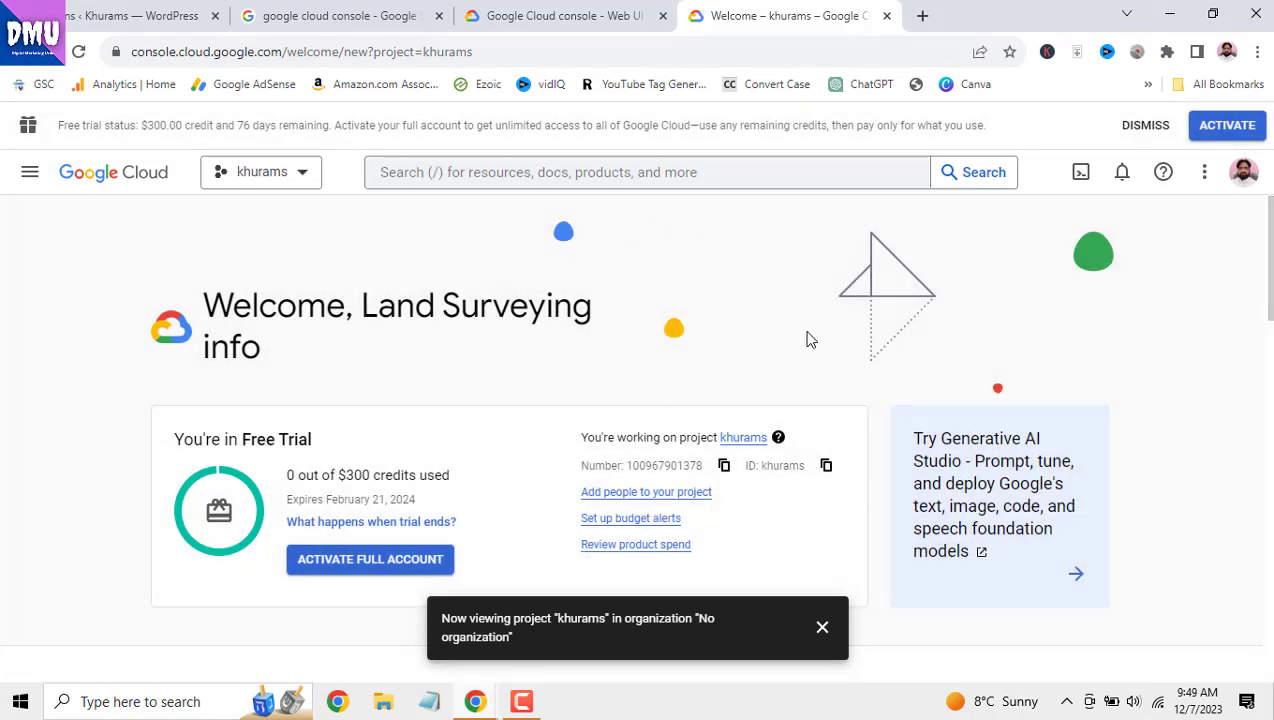
- Open the service accounts of the "khurams" project in IAM & Admin and start creating a new service account
click(637, 175)
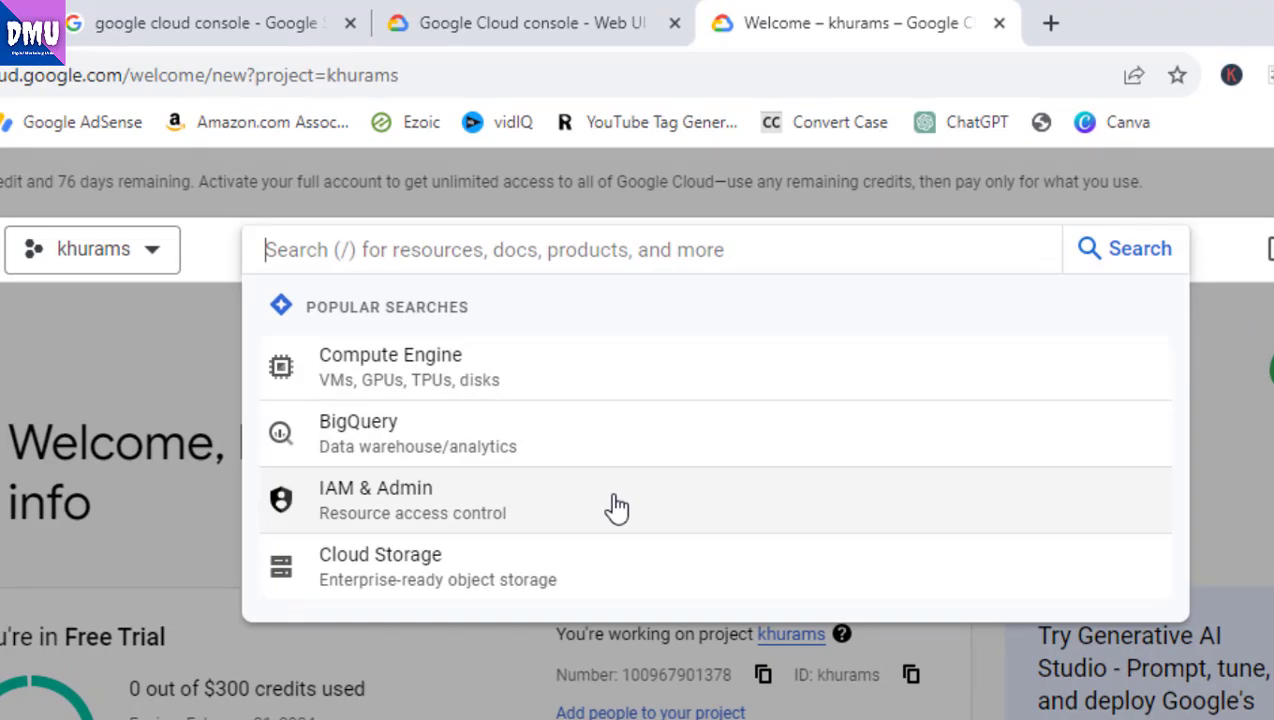
click(617, 508)
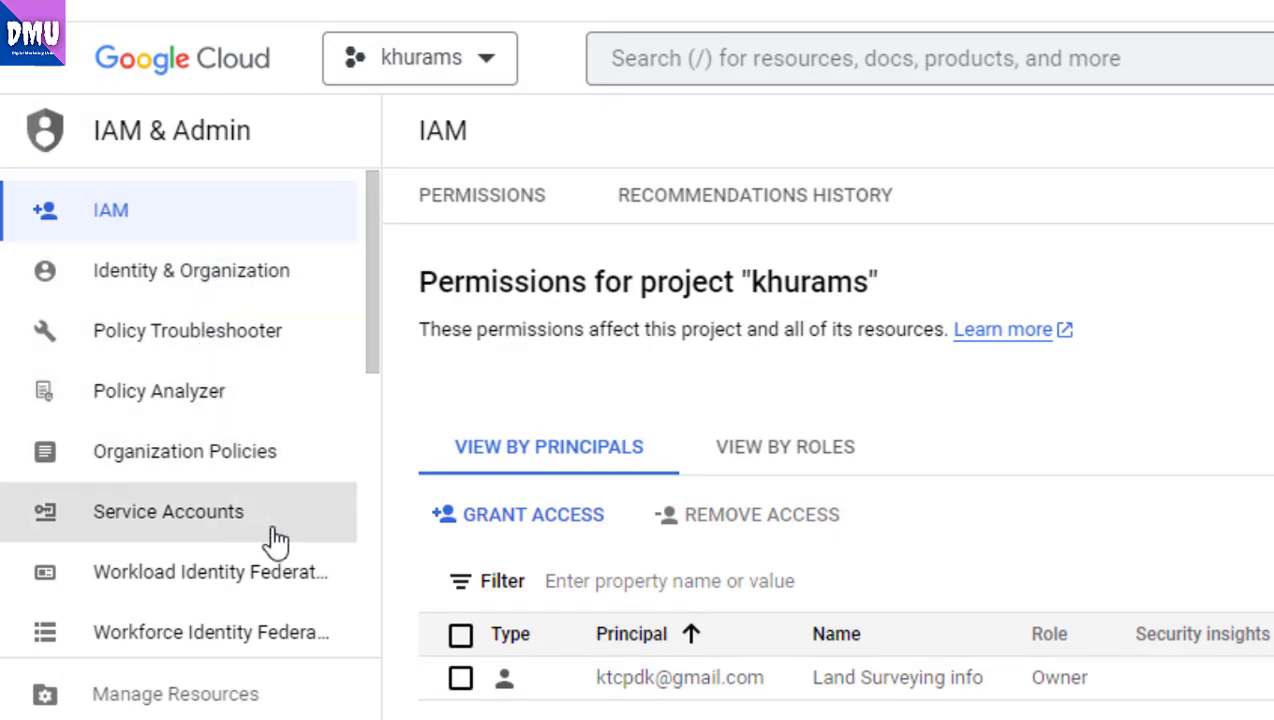
click(240, 532)
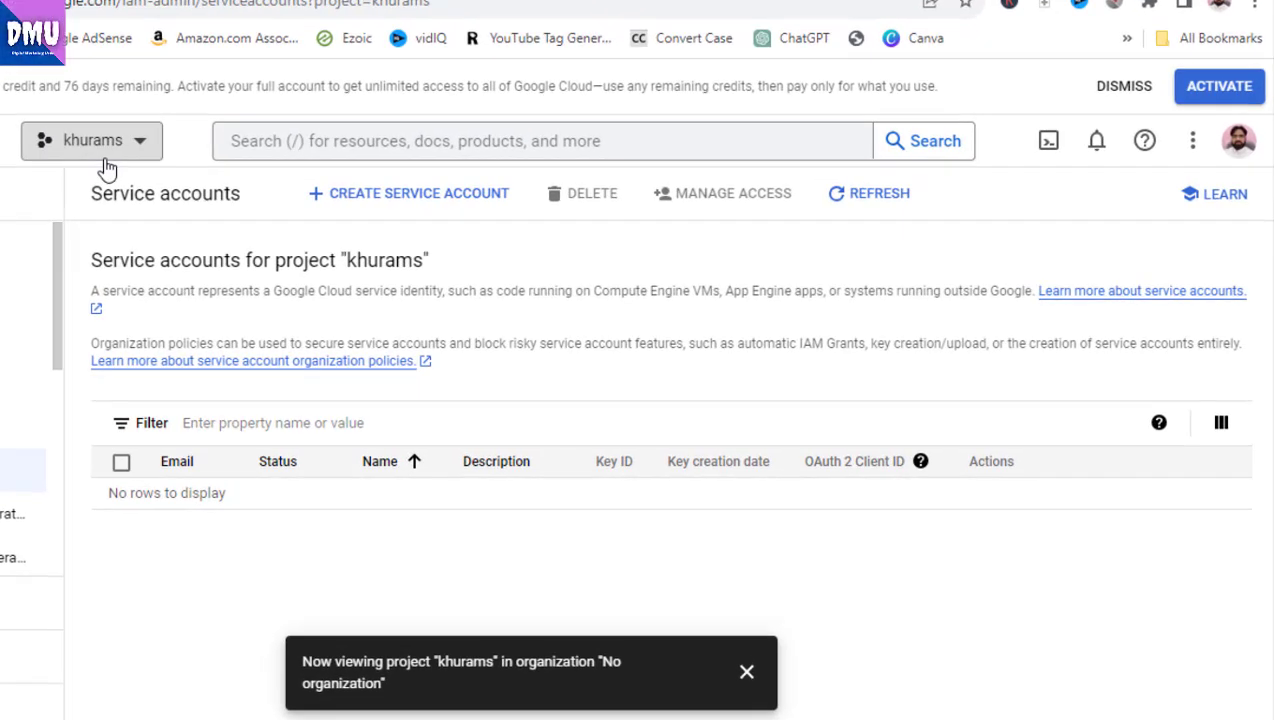
click(455, 208)
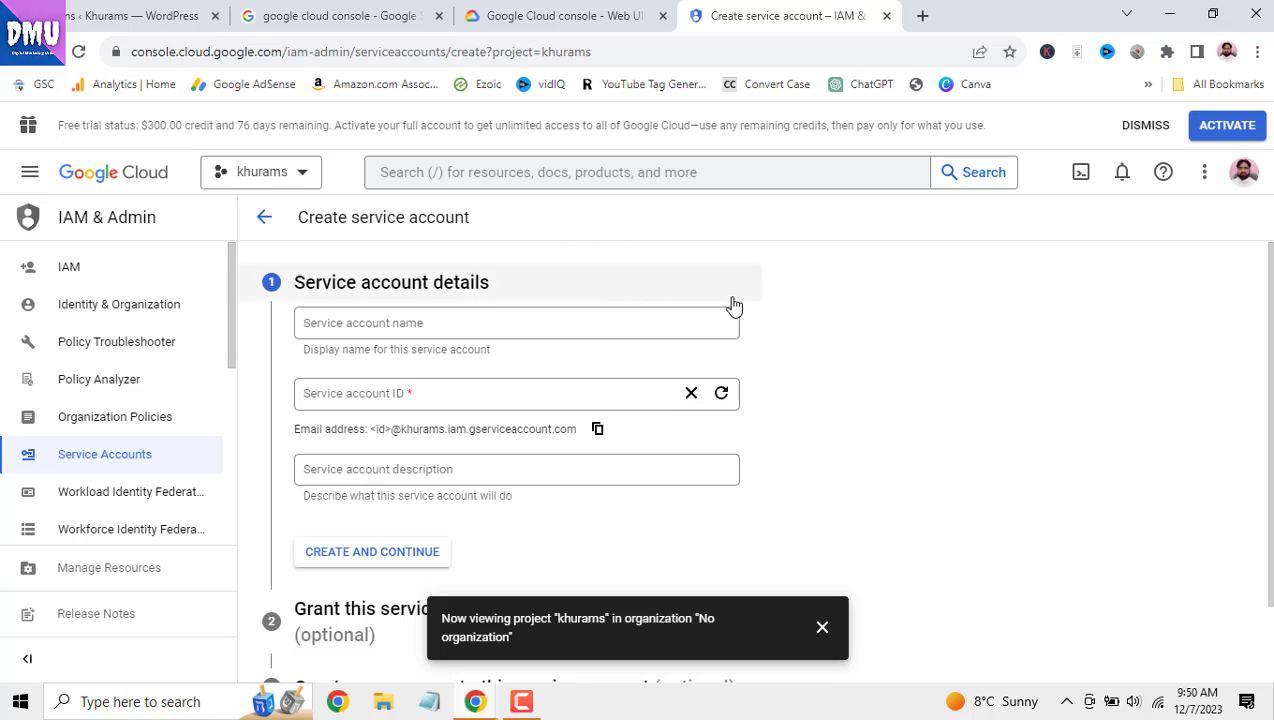
scroll(1266, 330, down, 1)
scroll(1266, 330, down, 1)
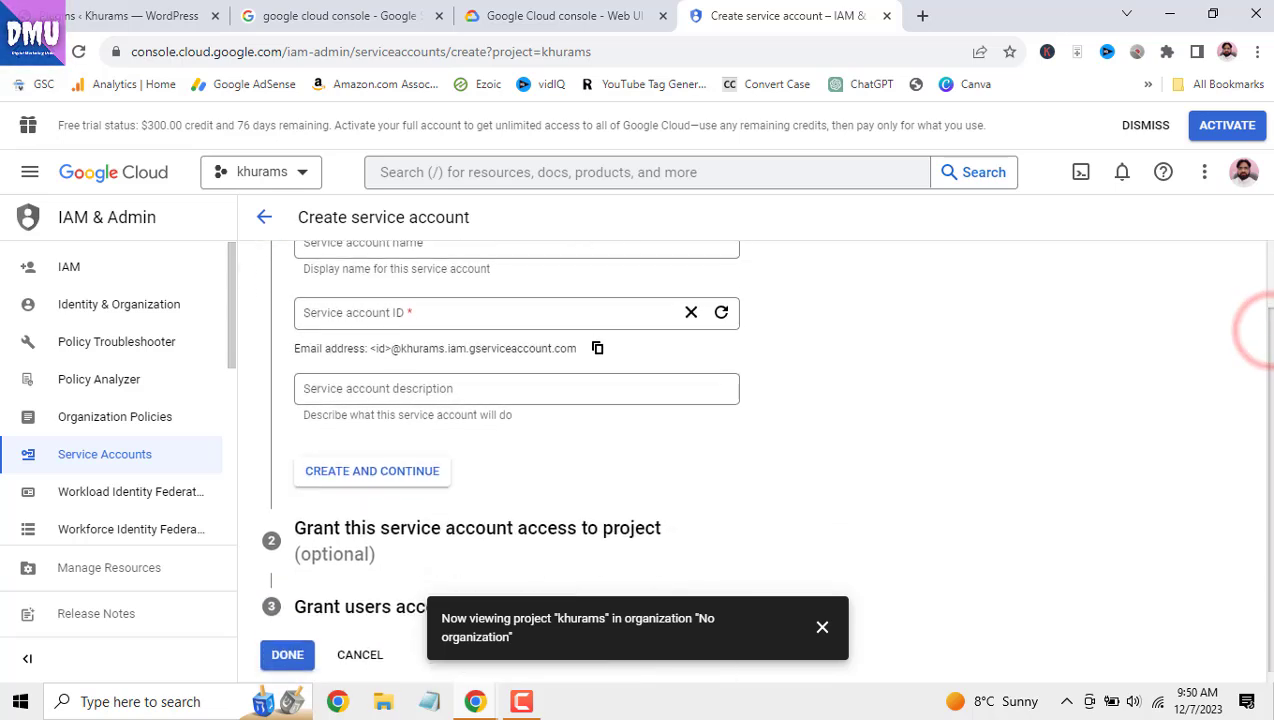
scroll(1266, 330, up, 2)
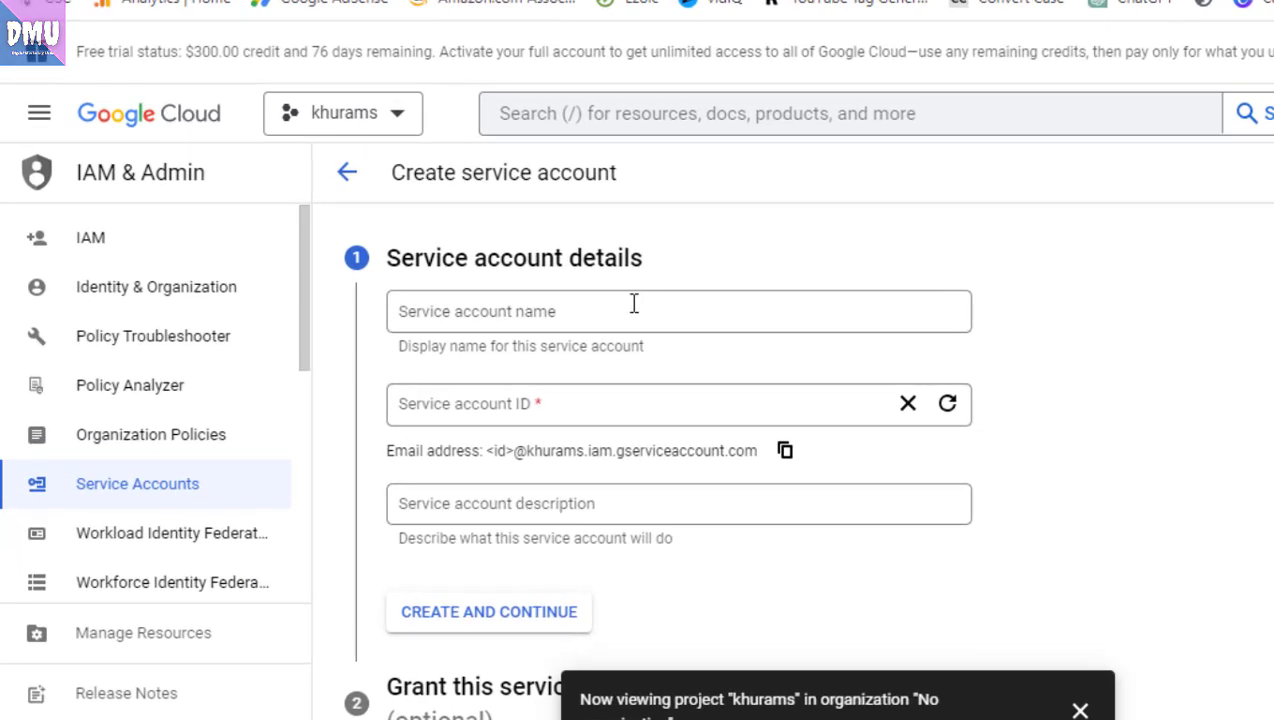
click(482, 317)
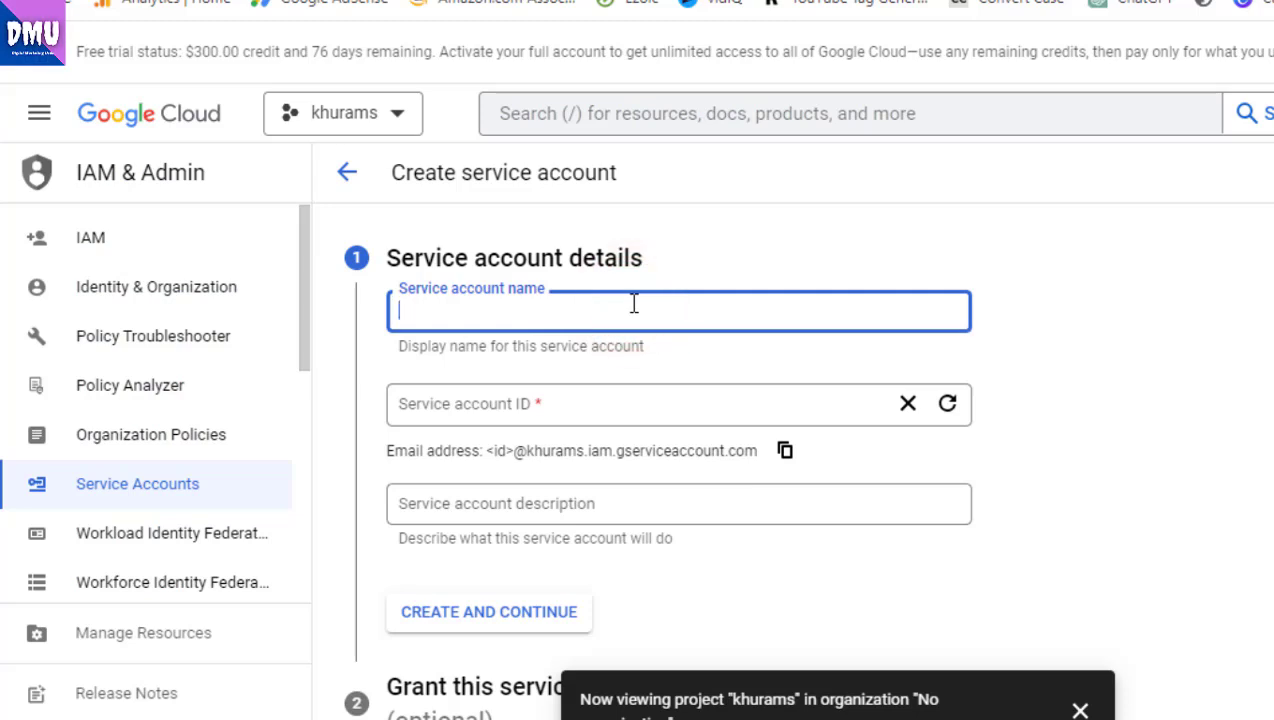
text(khu)
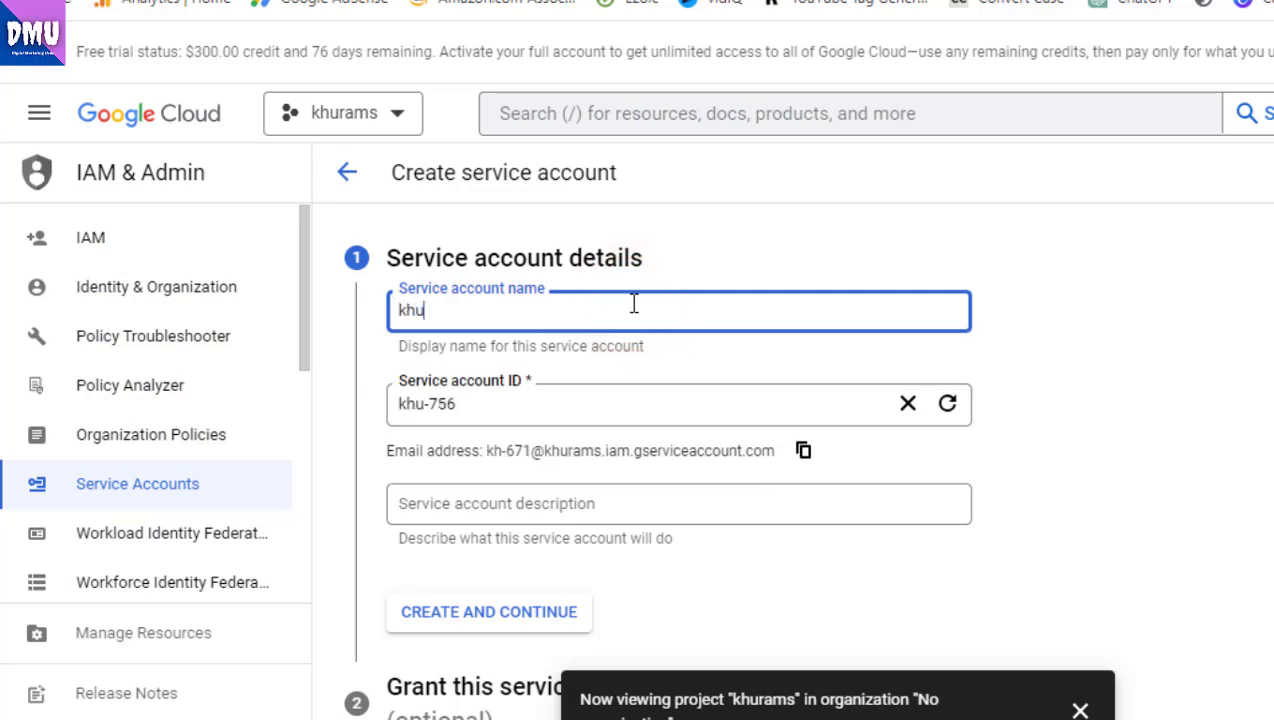
text(rams)
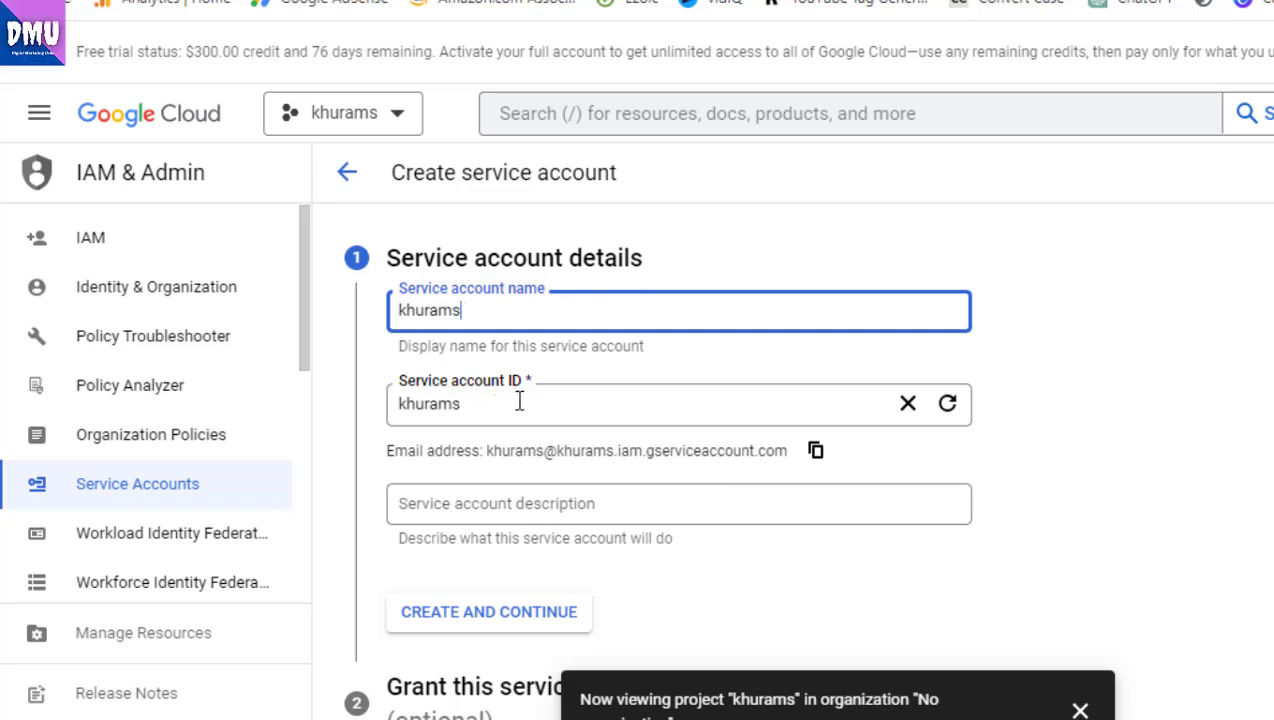
click(578, 403)
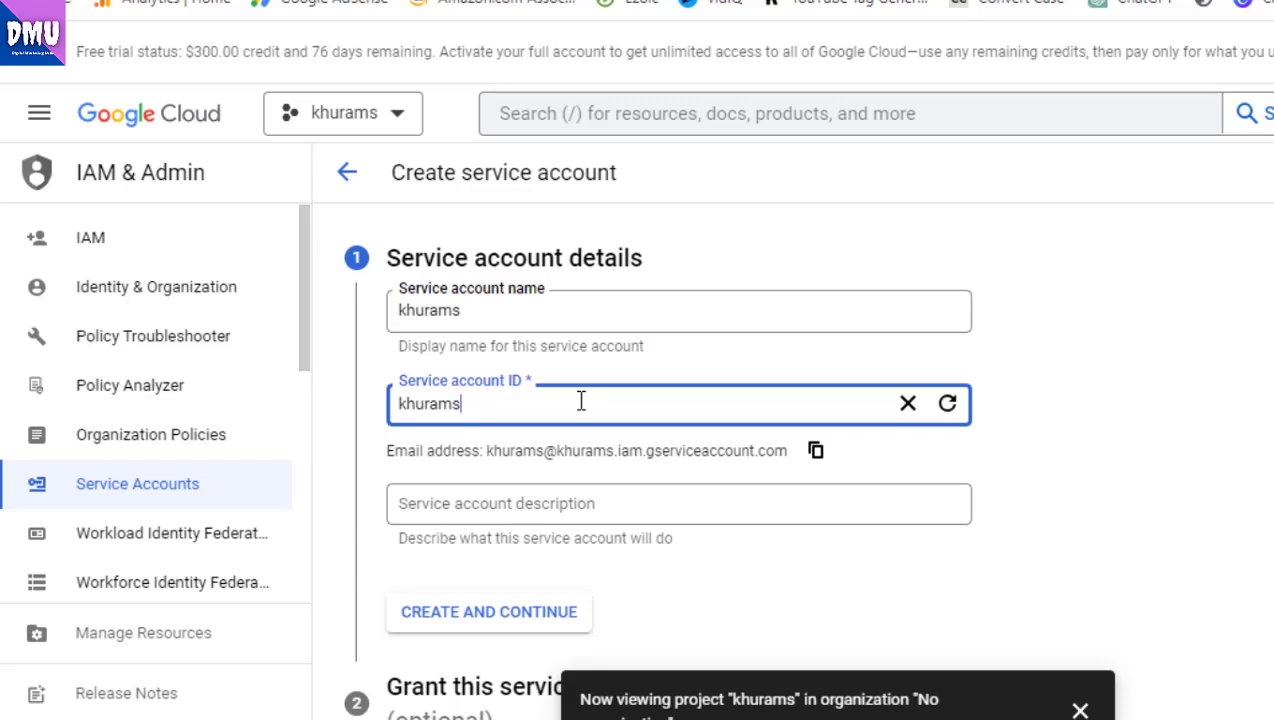
text(123)
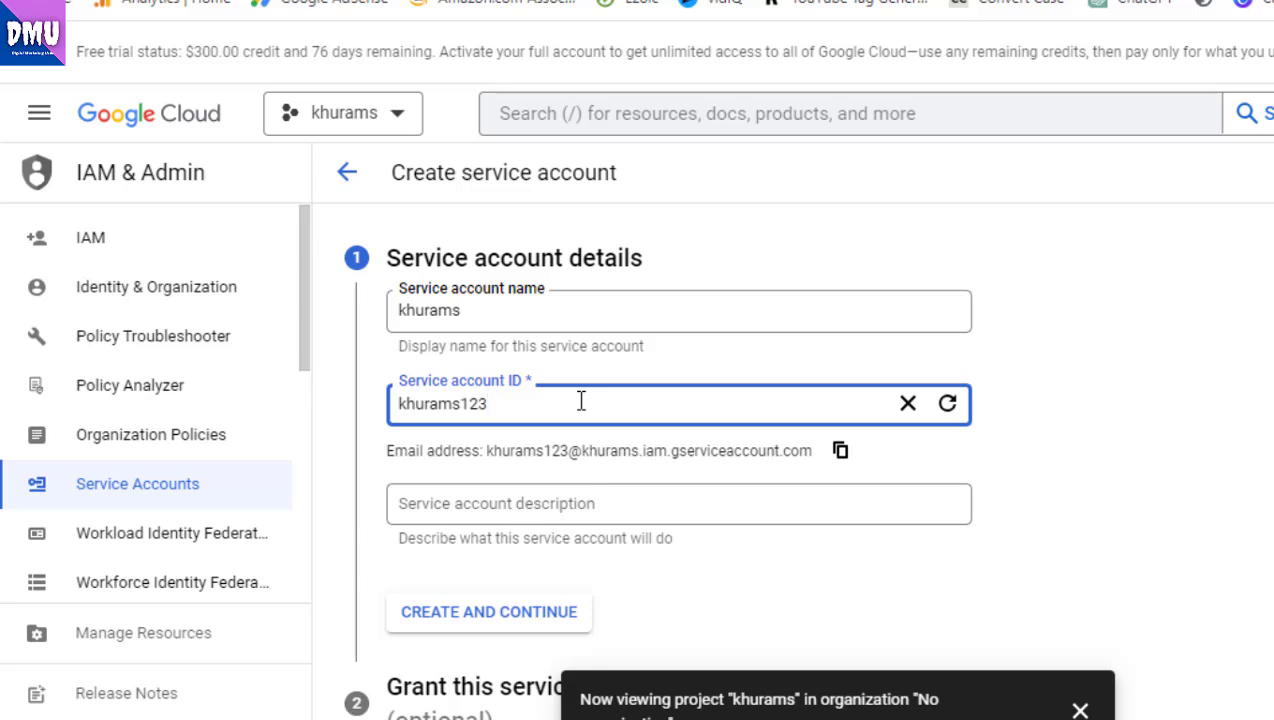
key(BackSpace)
key(BackSpace)
key(BackSpace)
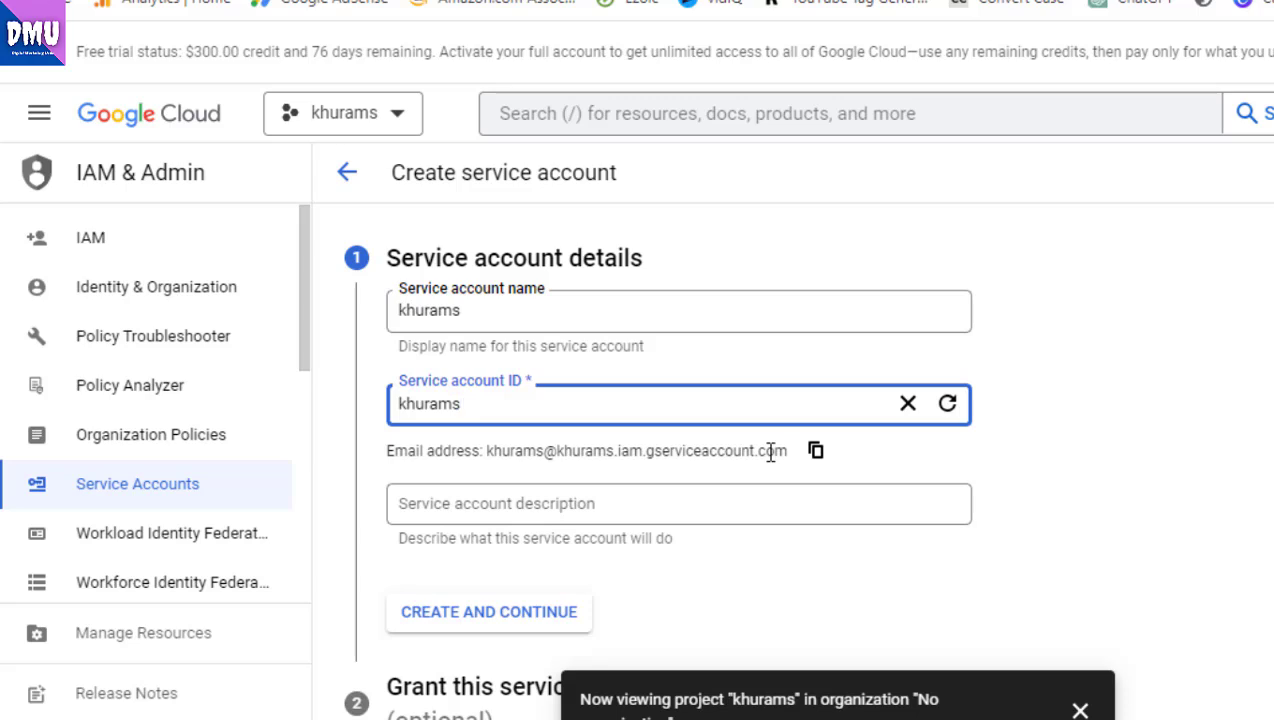
- Describe the service account as "khurams indexing" and create it, continuing to the project access settings
click(654, 505)
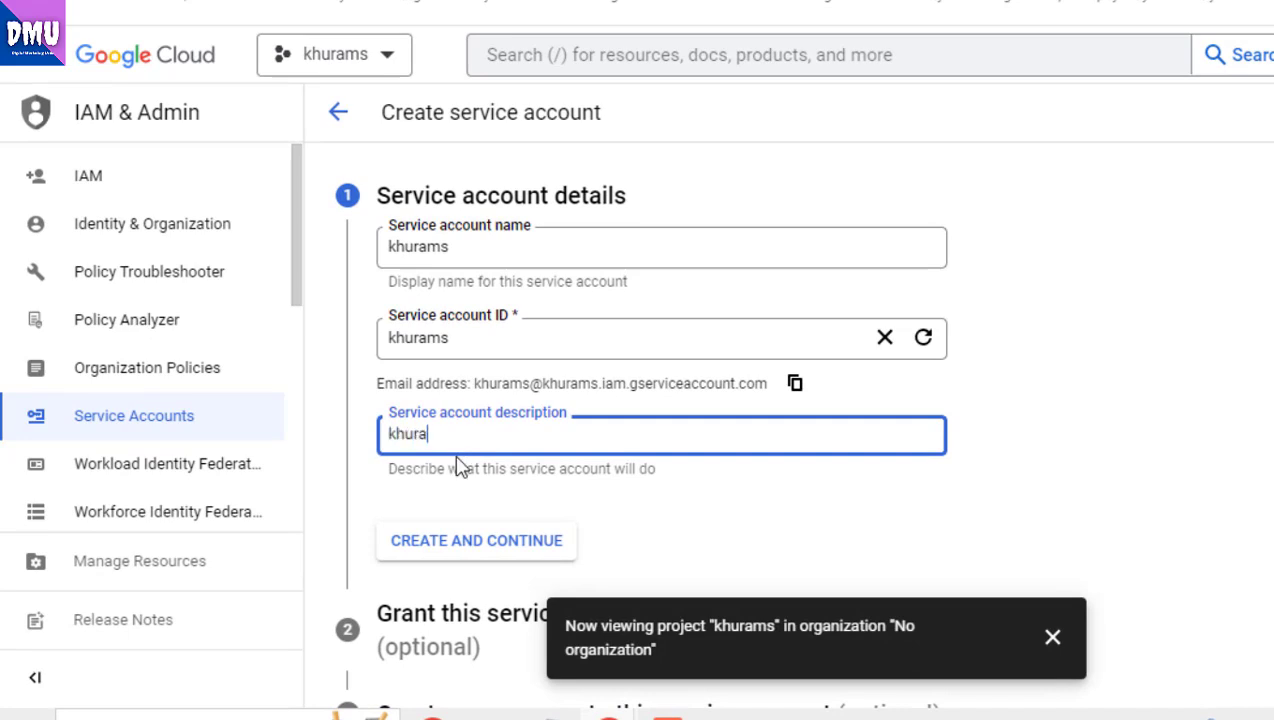
text(ms i)
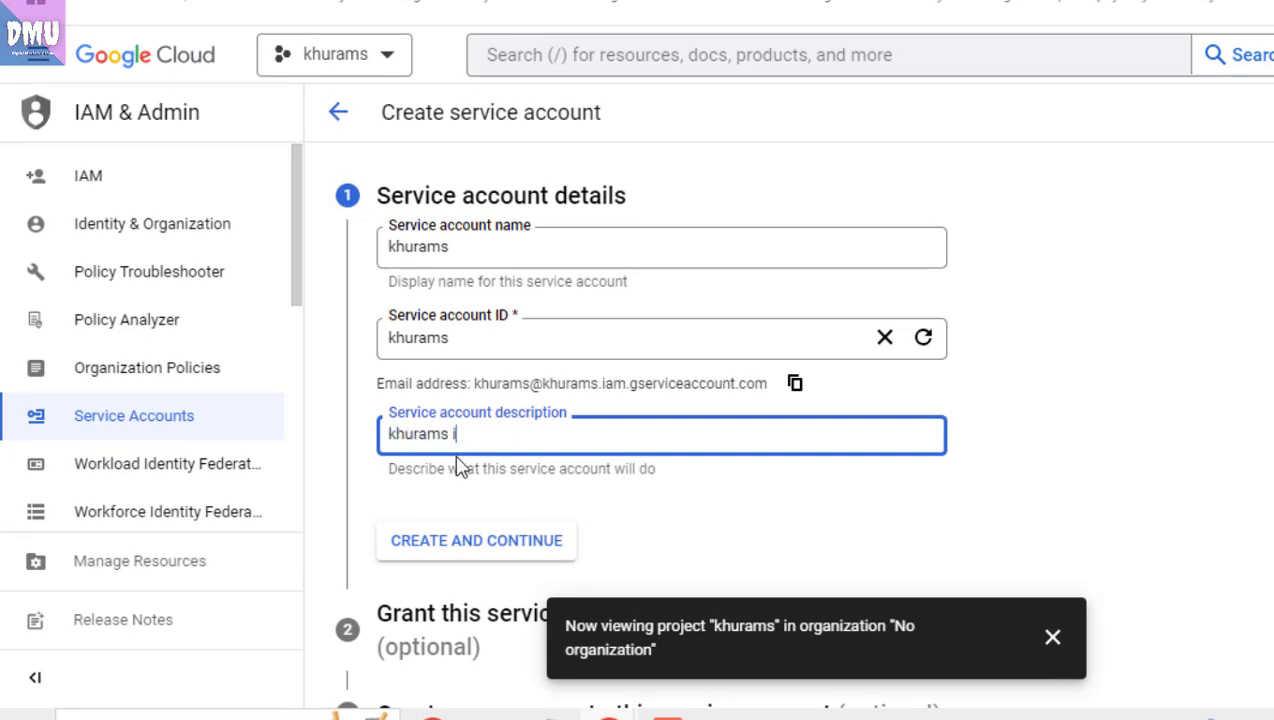
text(ndexing)
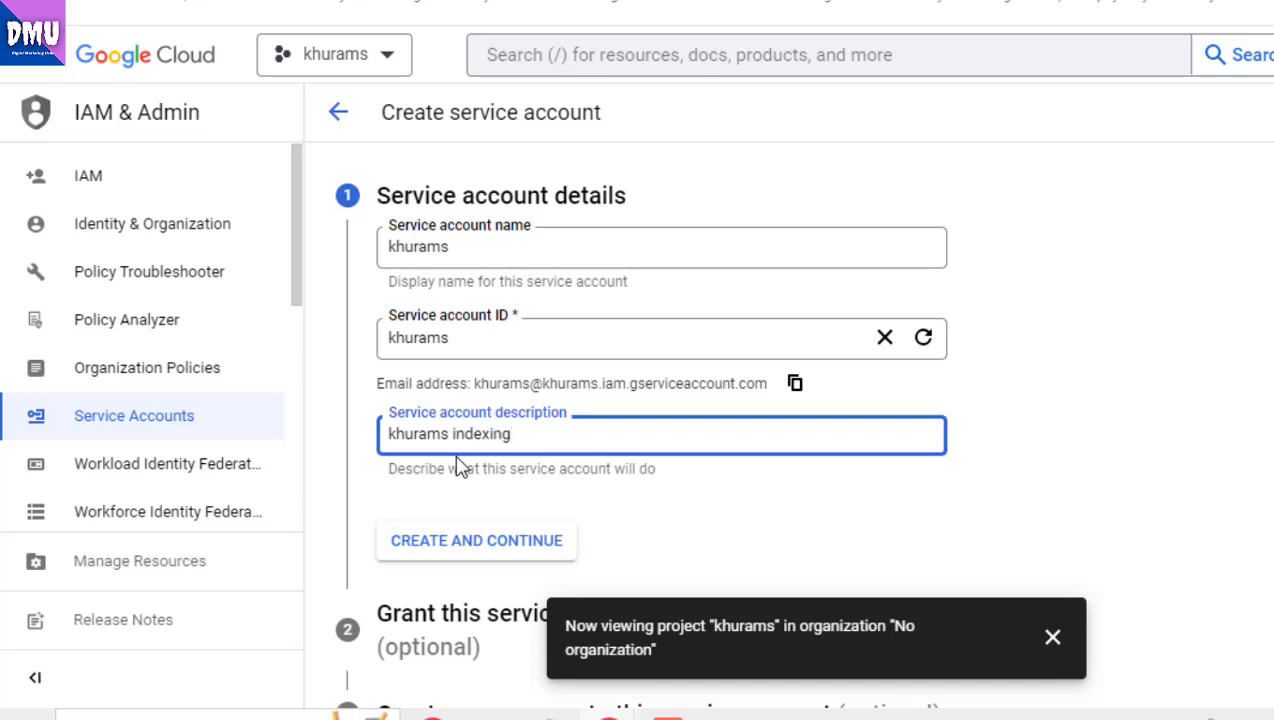
scroll(484, 433, down, 1)
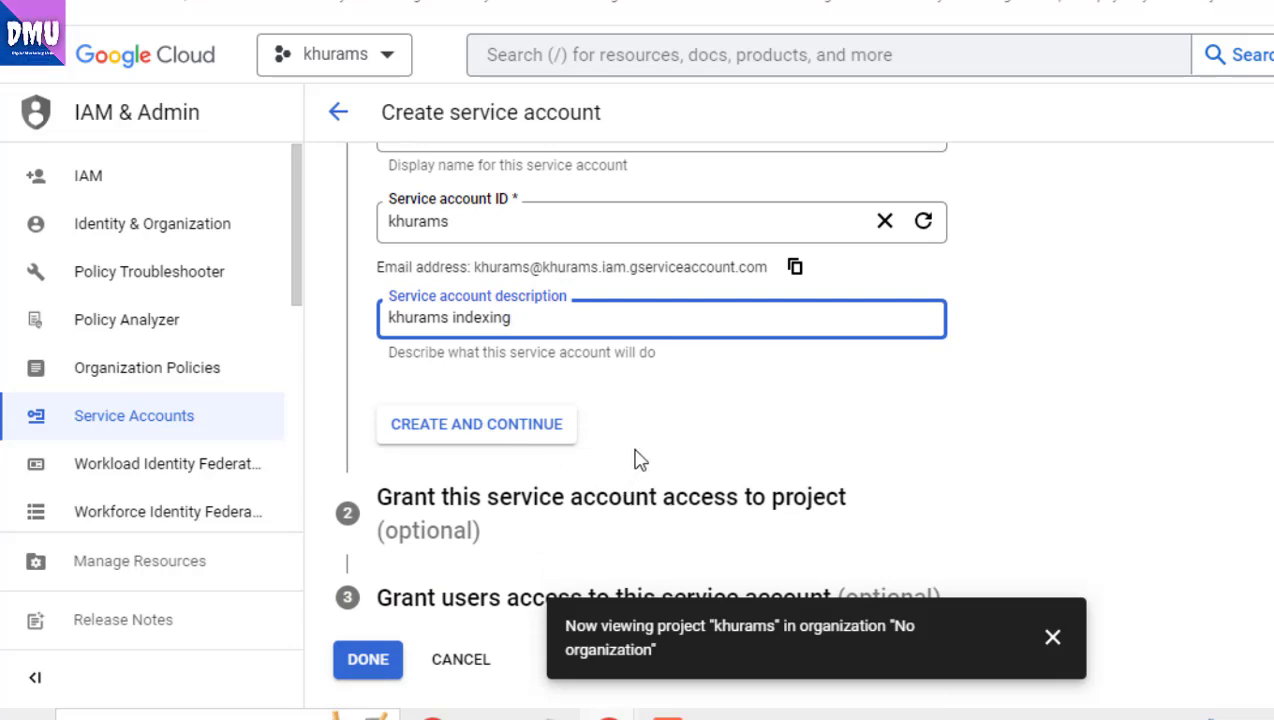
click(545, 447)
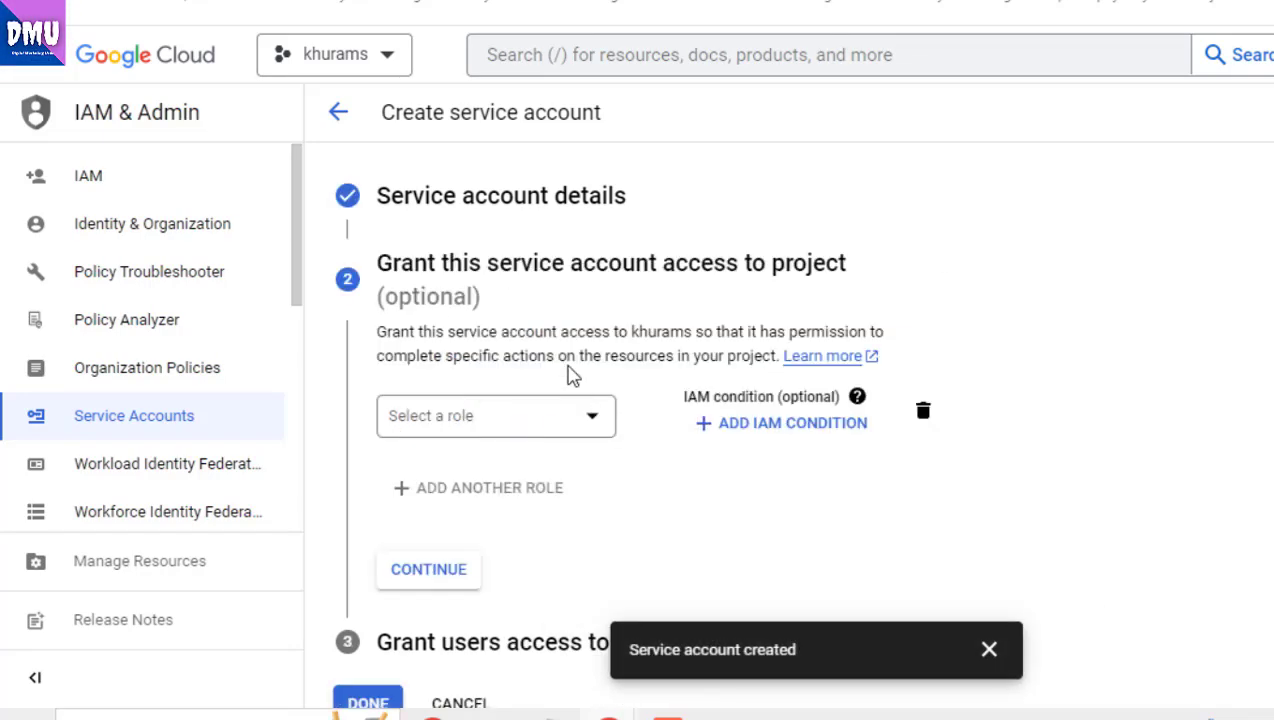
- Grant the service account the Owner role on the project and finish its setup without granting any user access
scroll(670, 450, down, 1)
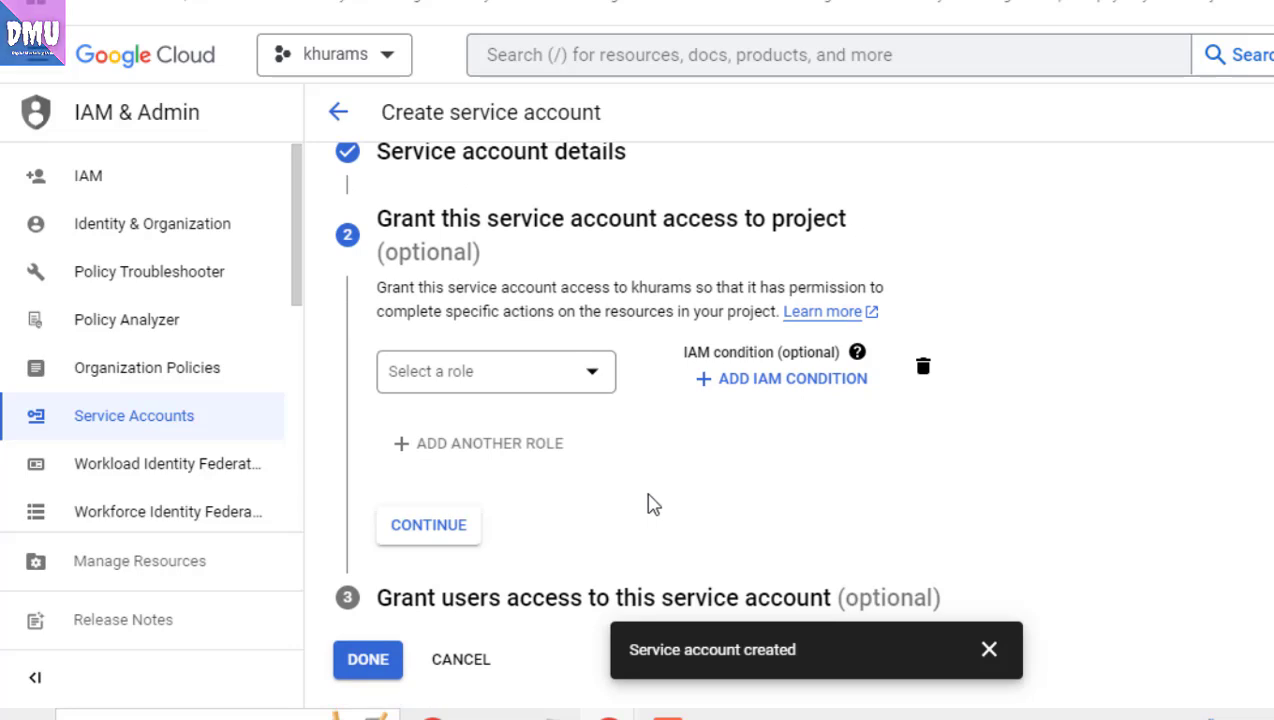
click(592, 378)
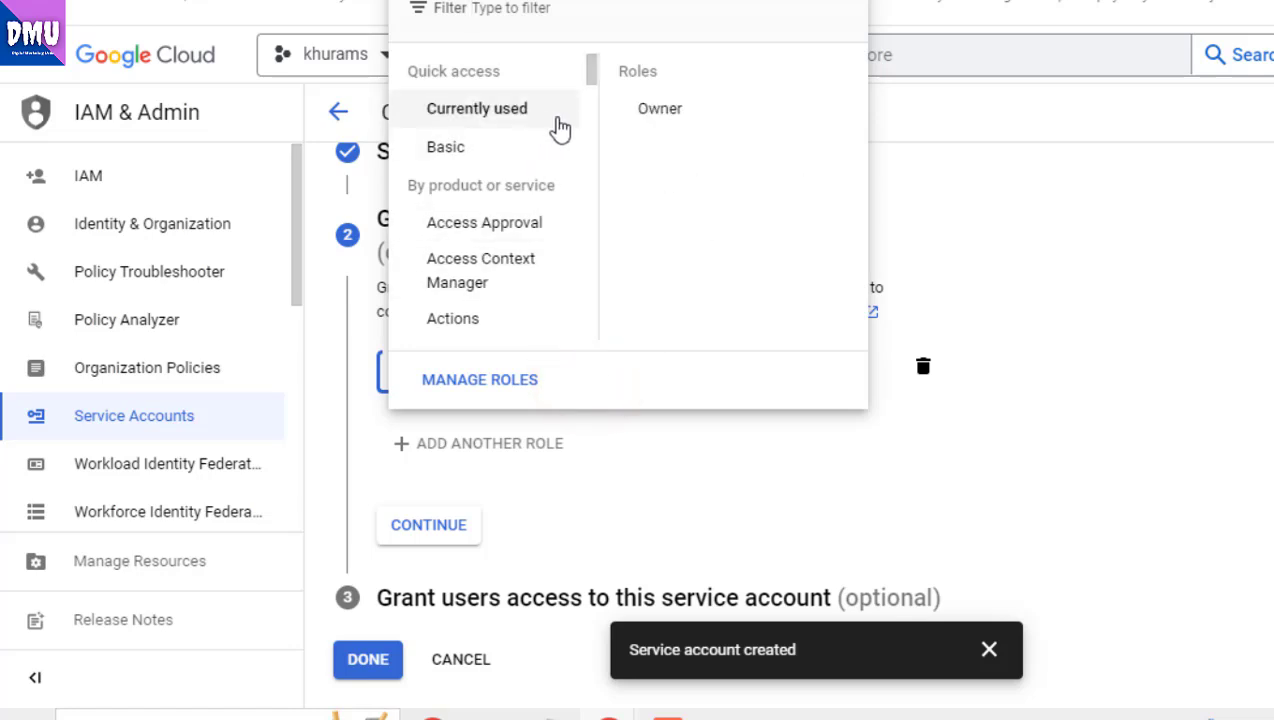
click(648, 120)
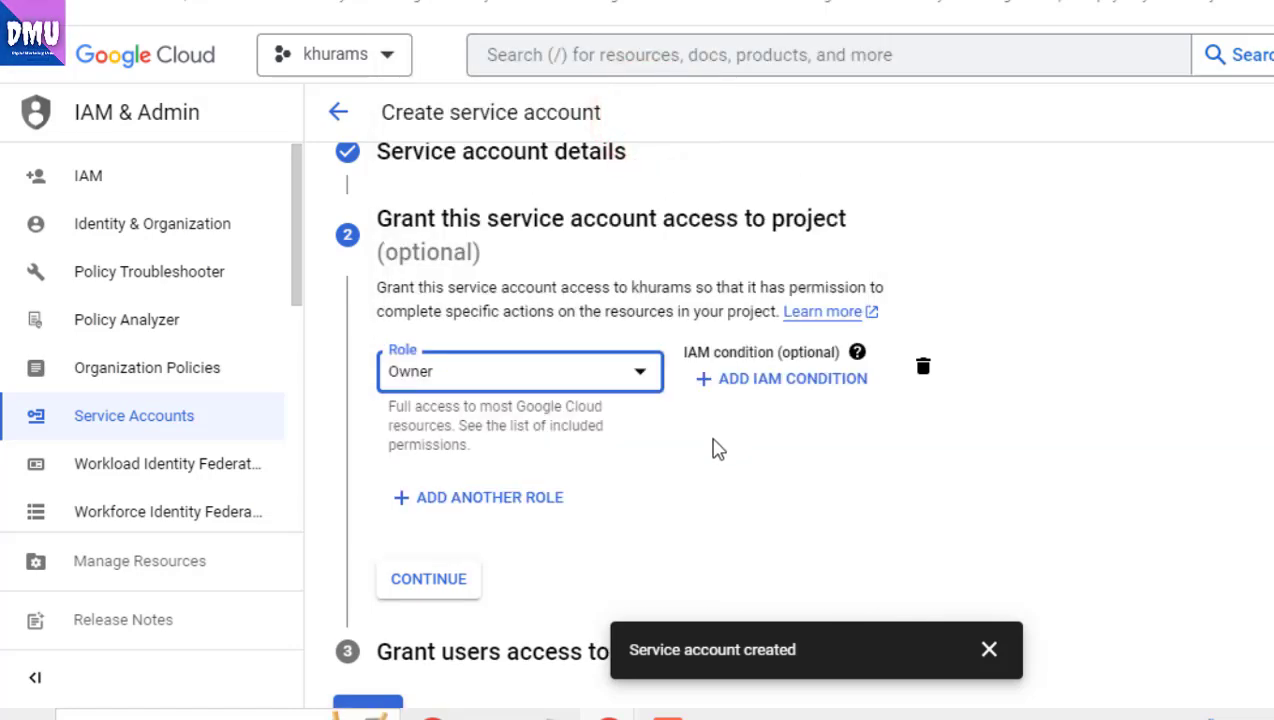
scroll(714, 447, down, 1)
click(475, 534)
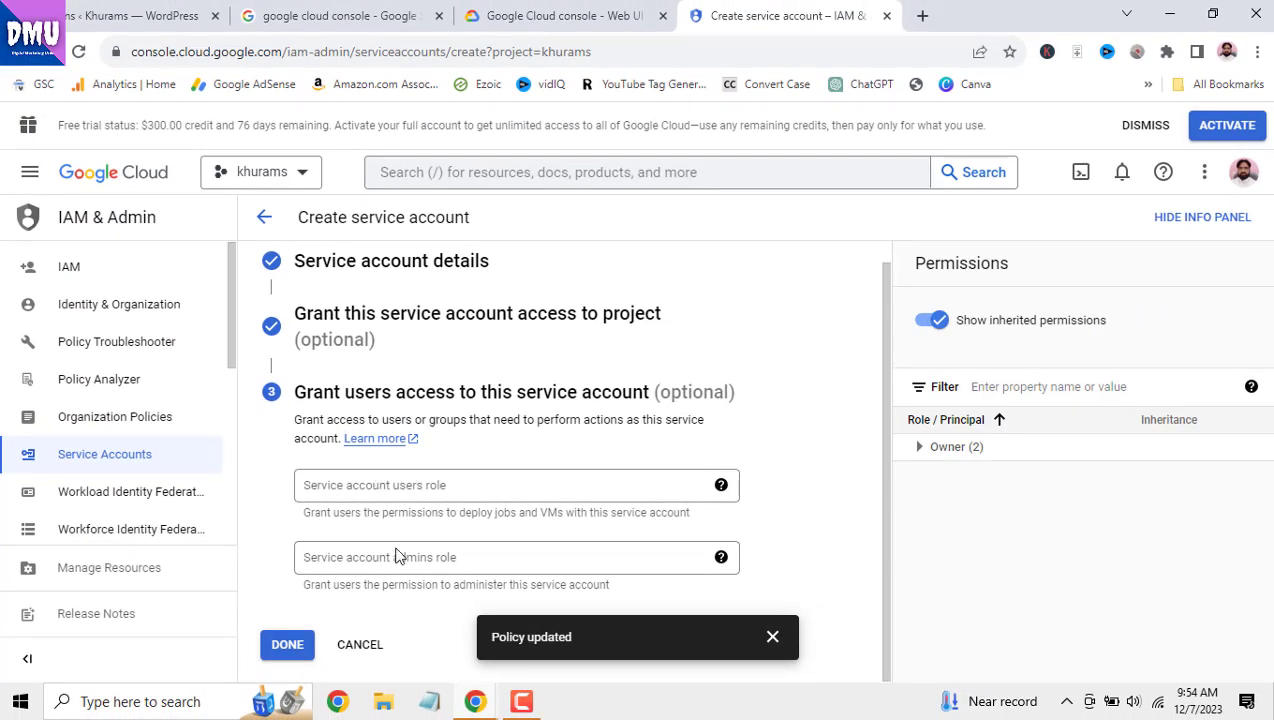
click(297, 646)
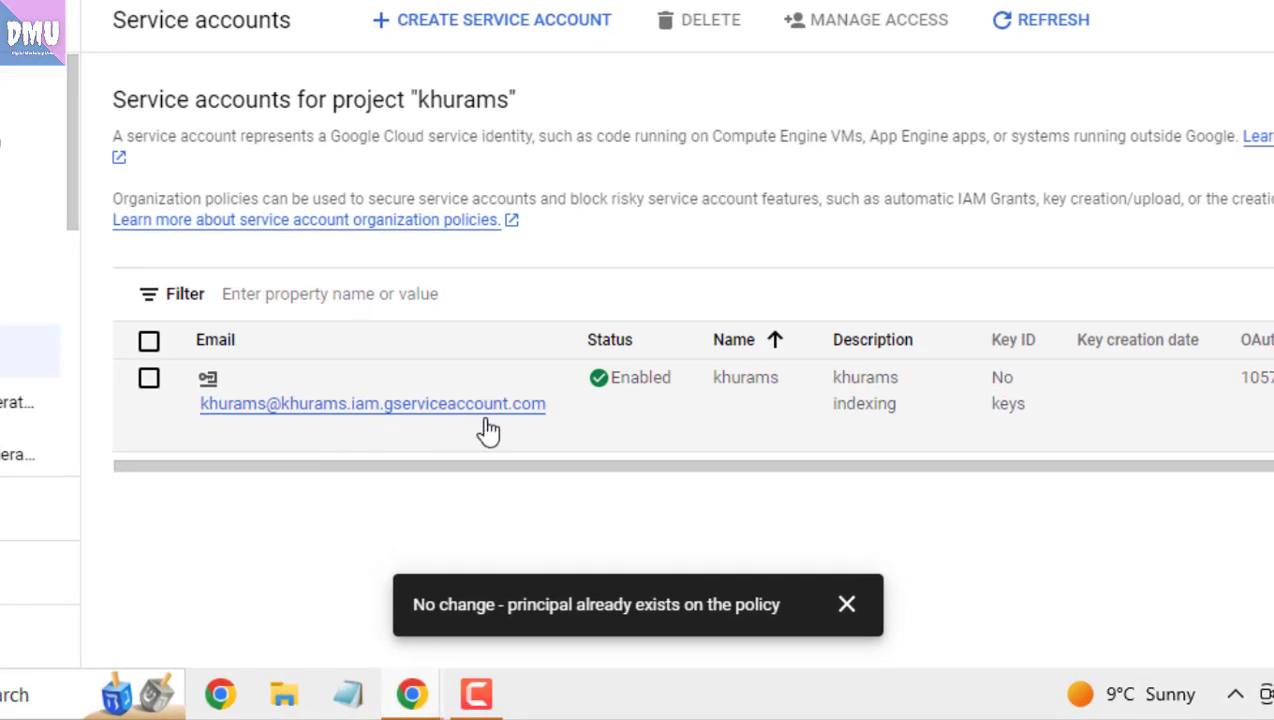
- Copy the service account's email address and open the management of its keys
drag(185, 407, 452, 412)
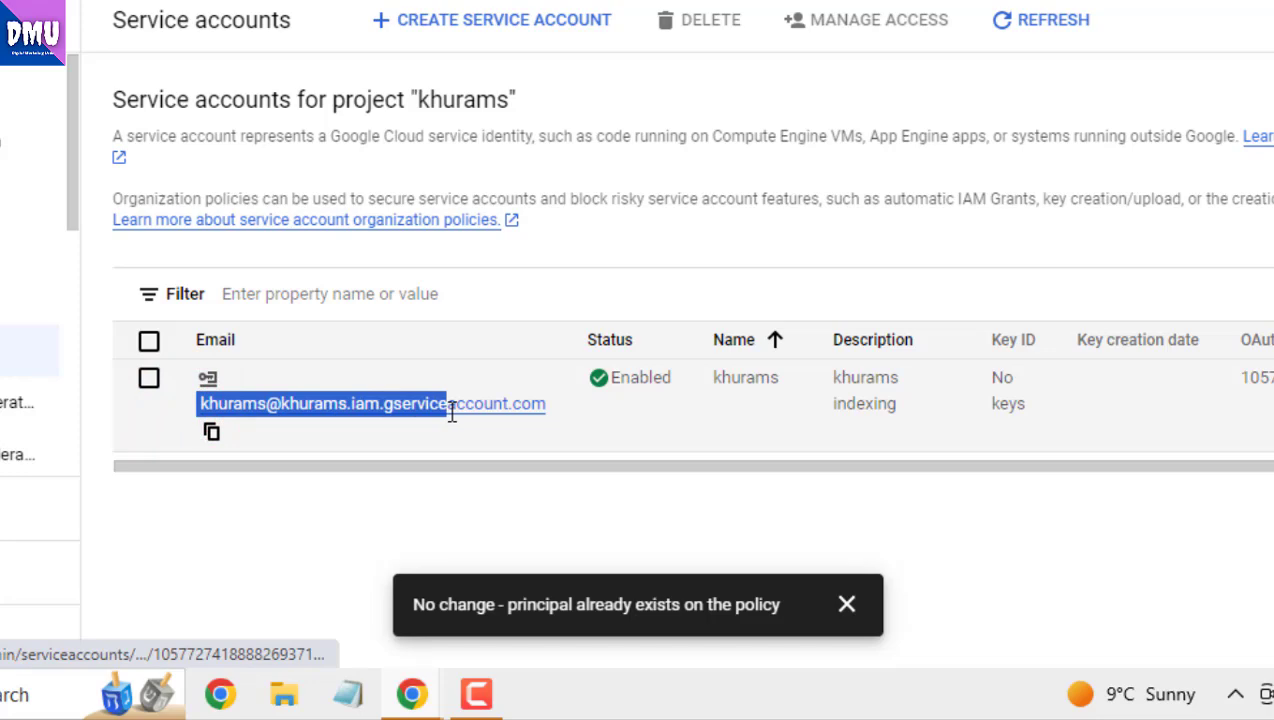
click(215, 433)
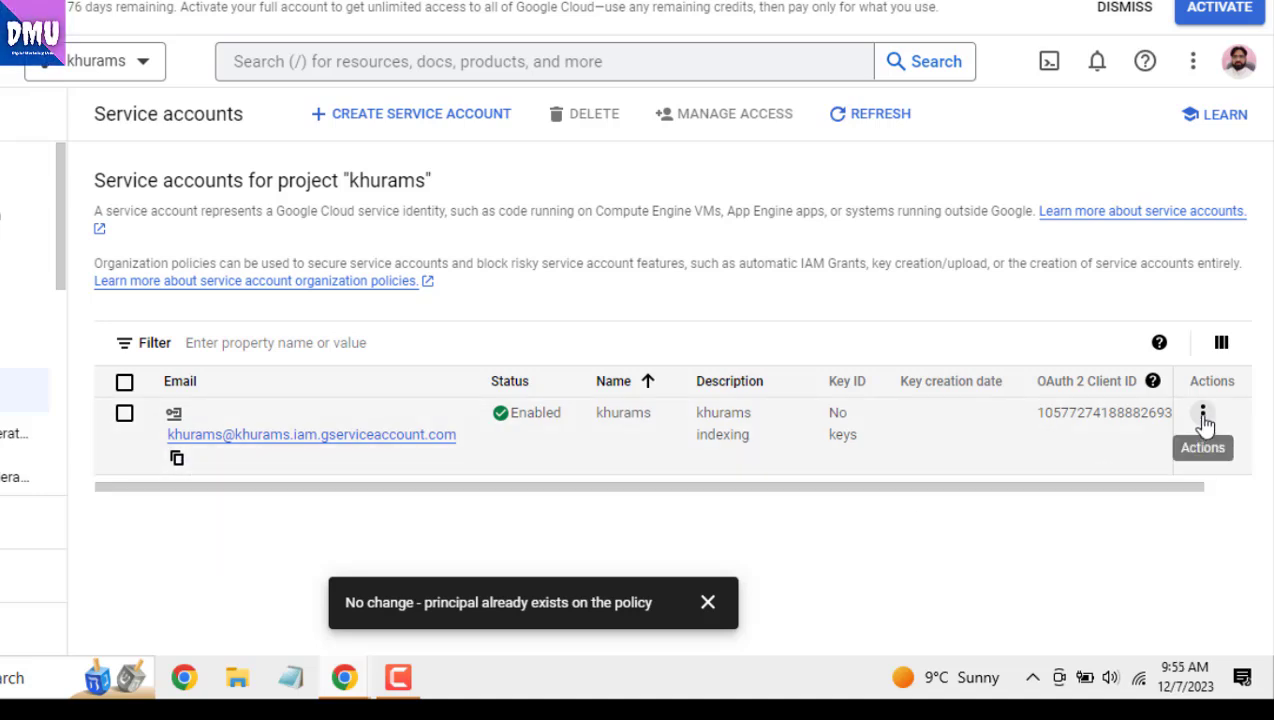
click(1204, 420)
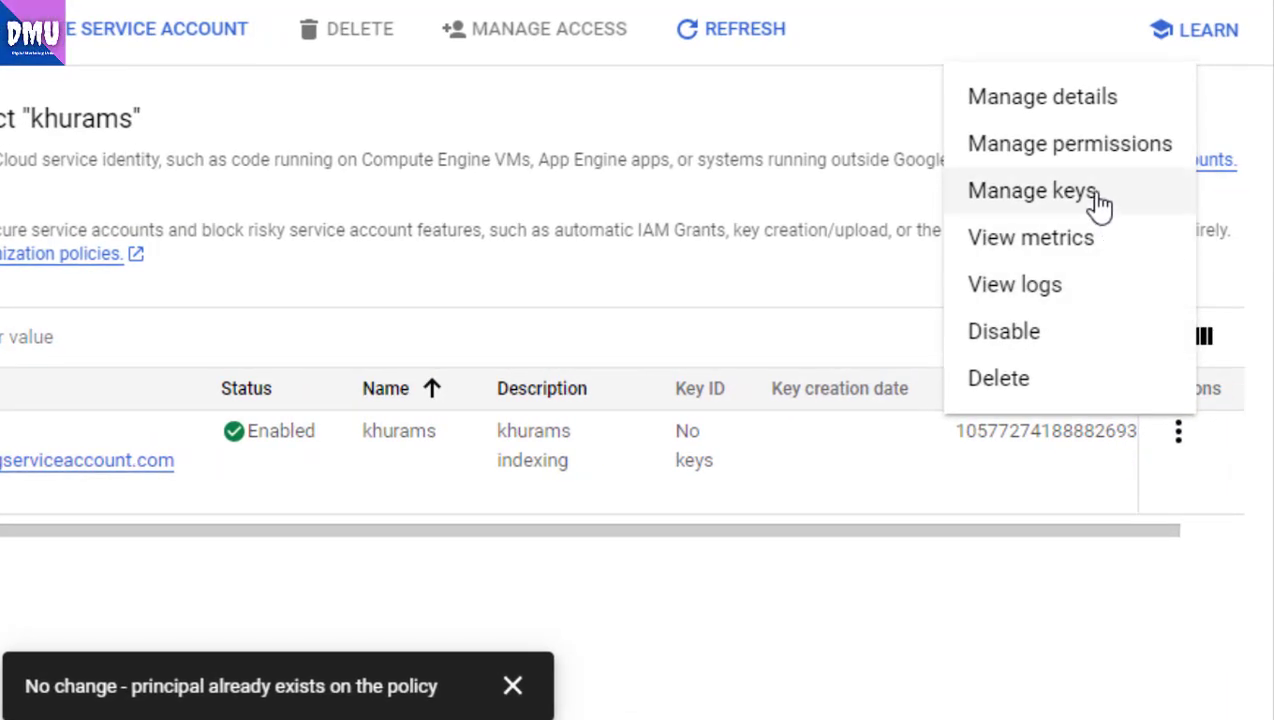
click(1100, 203)
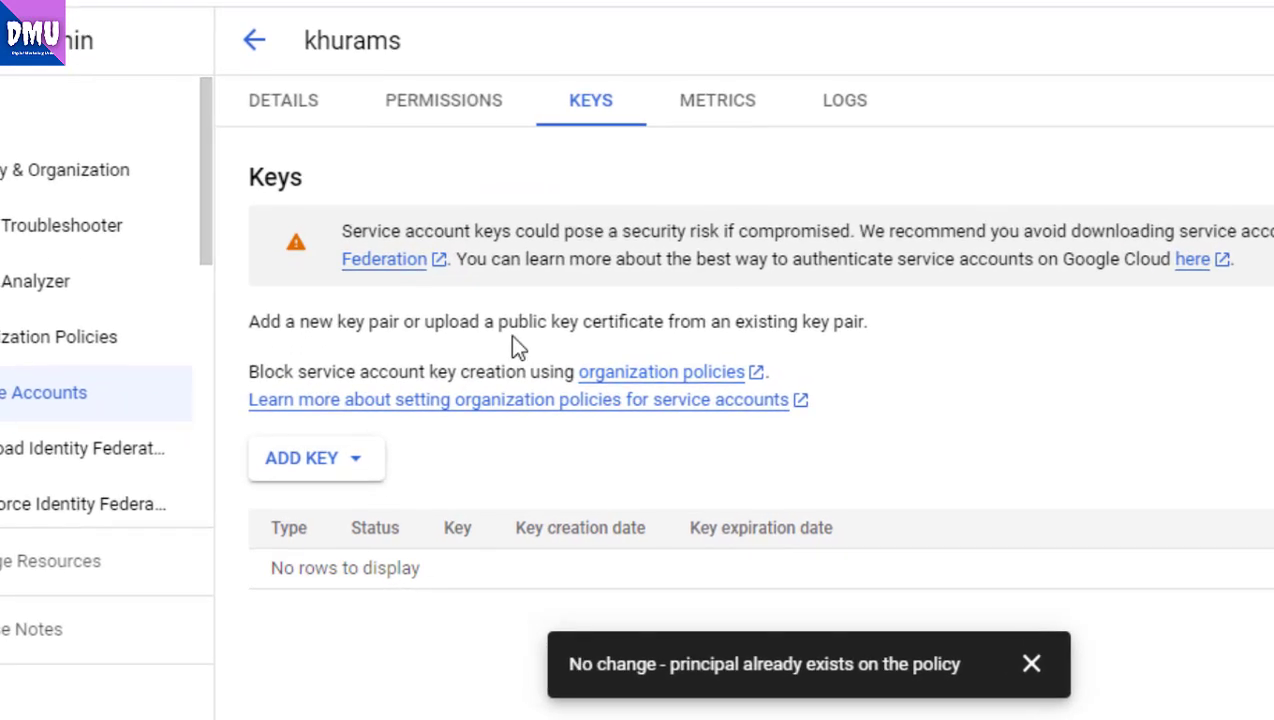
- Create and download a new private key of type JSON for the service account, and dismiss the confirmation
click(311, 467)
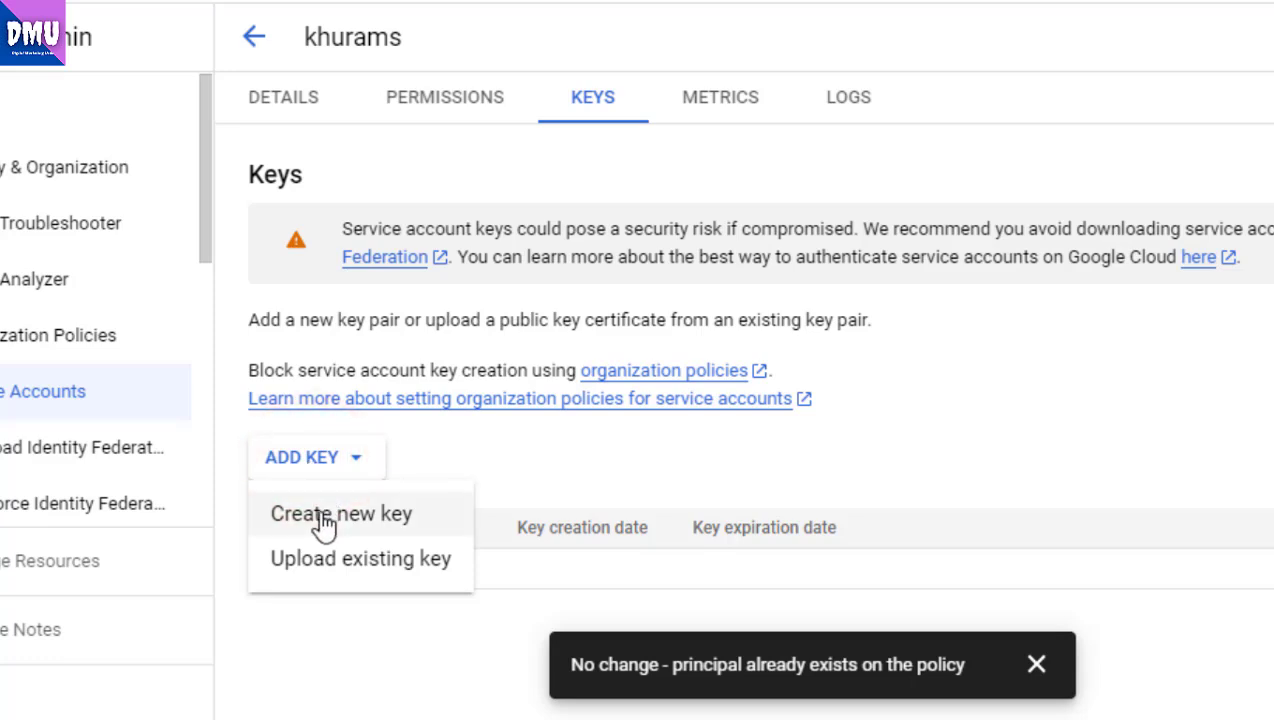
click(326, 521)
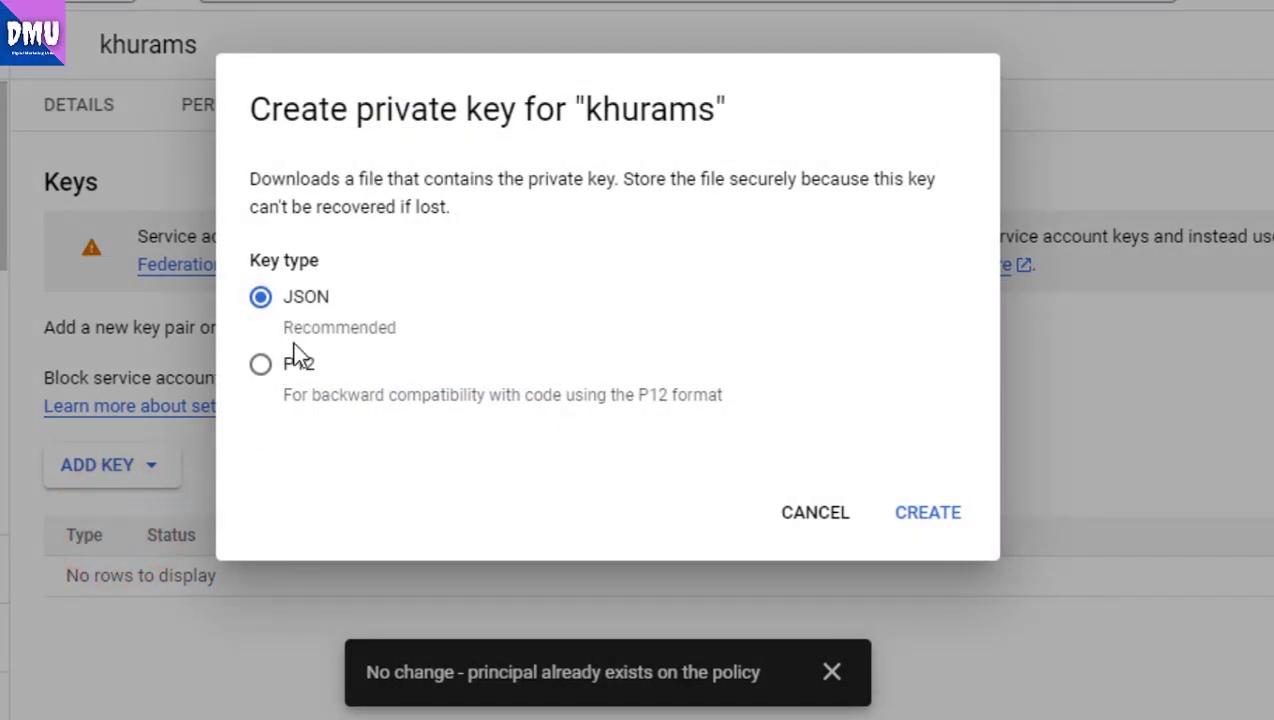
click(922, 512)
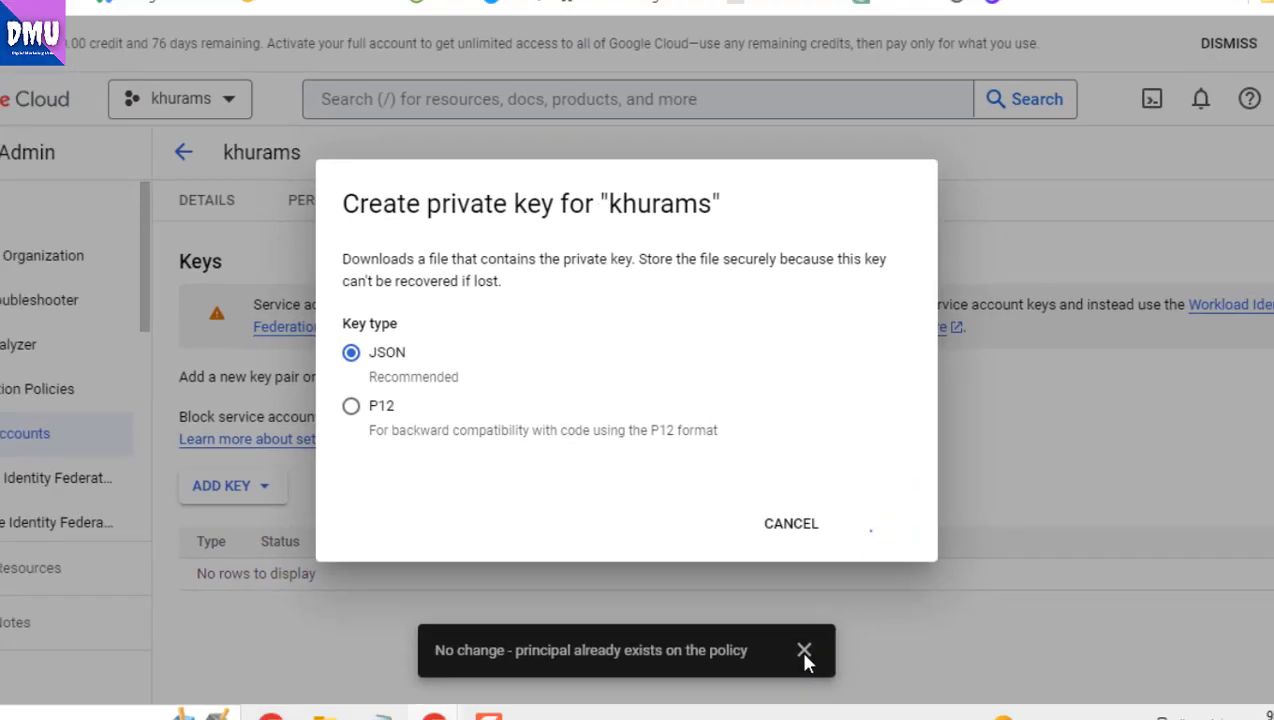
click(831, 671)
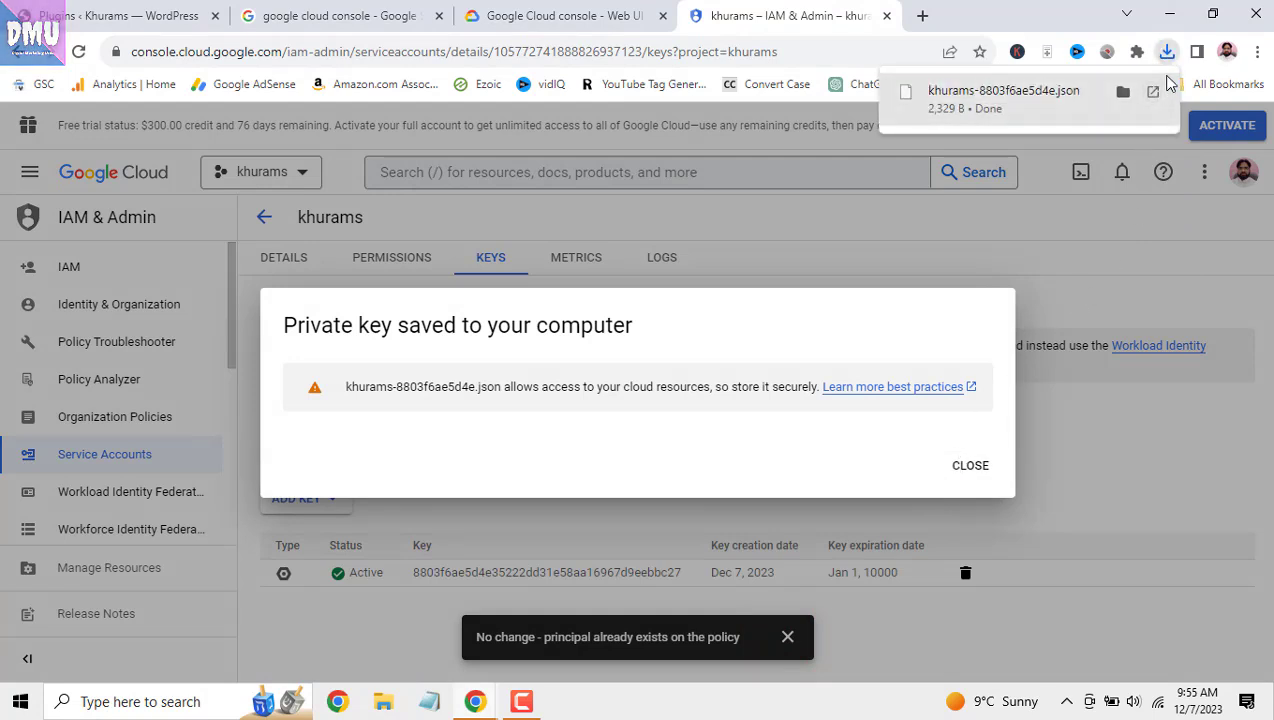
click(970, 468)
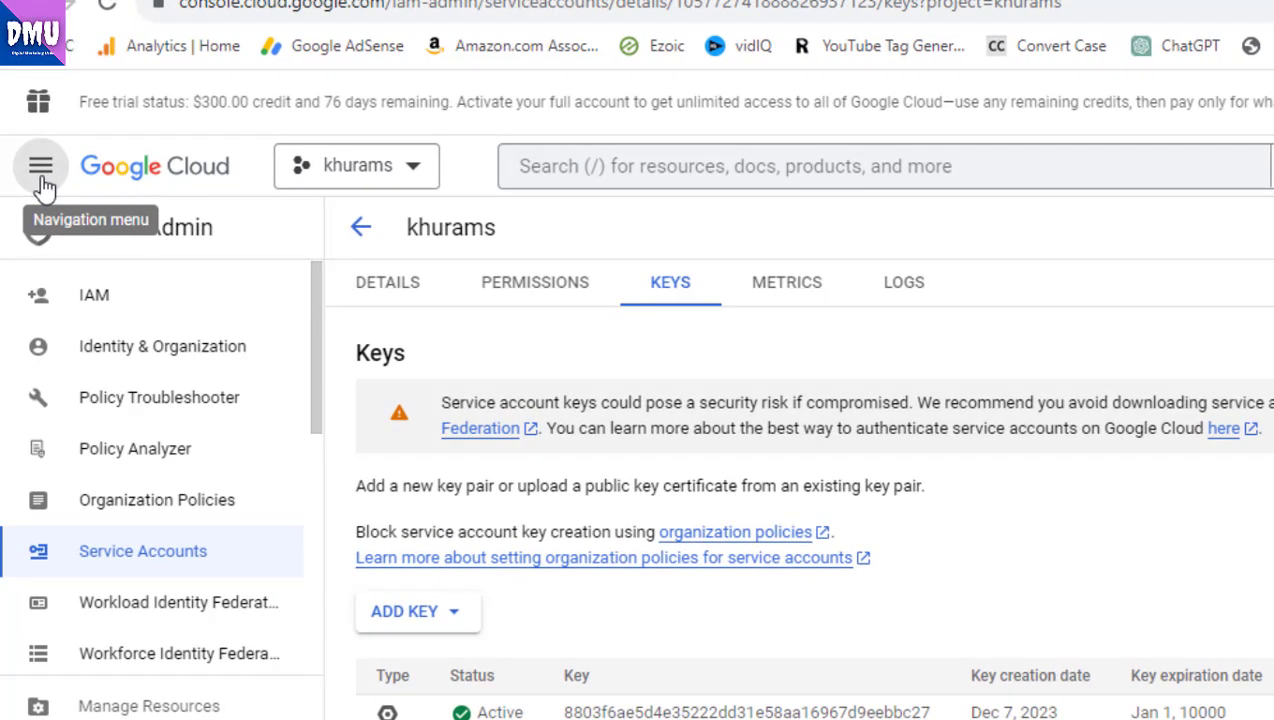
- Open the project's Cloud overview dashboard
click(42, 182)
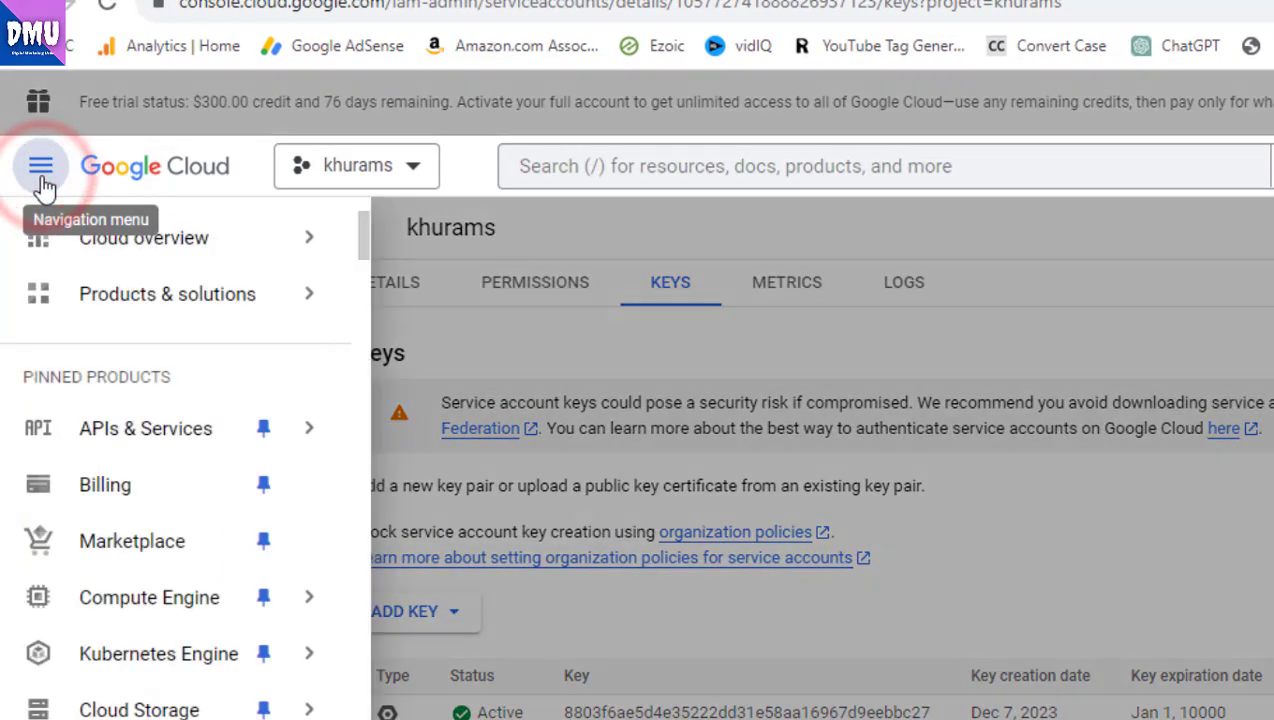
mouse_move(108, 261)
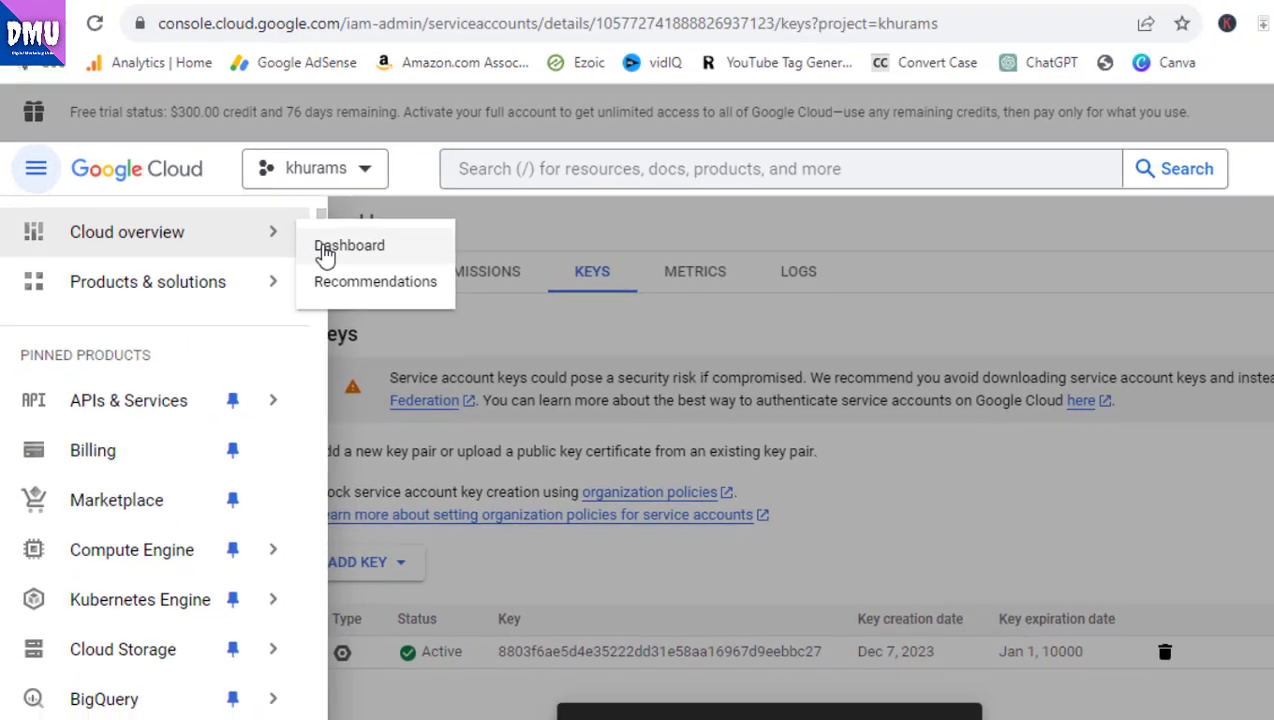
click(370, 257)
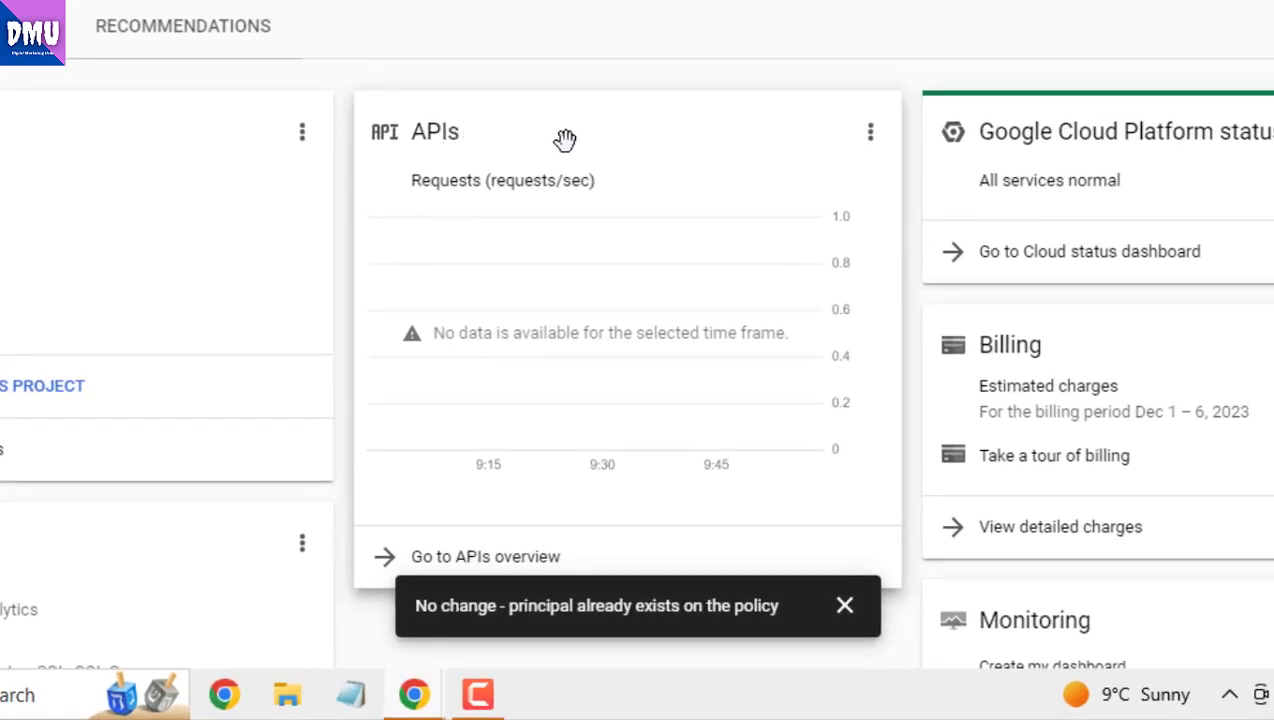
scroll(565, 140, down, 3)
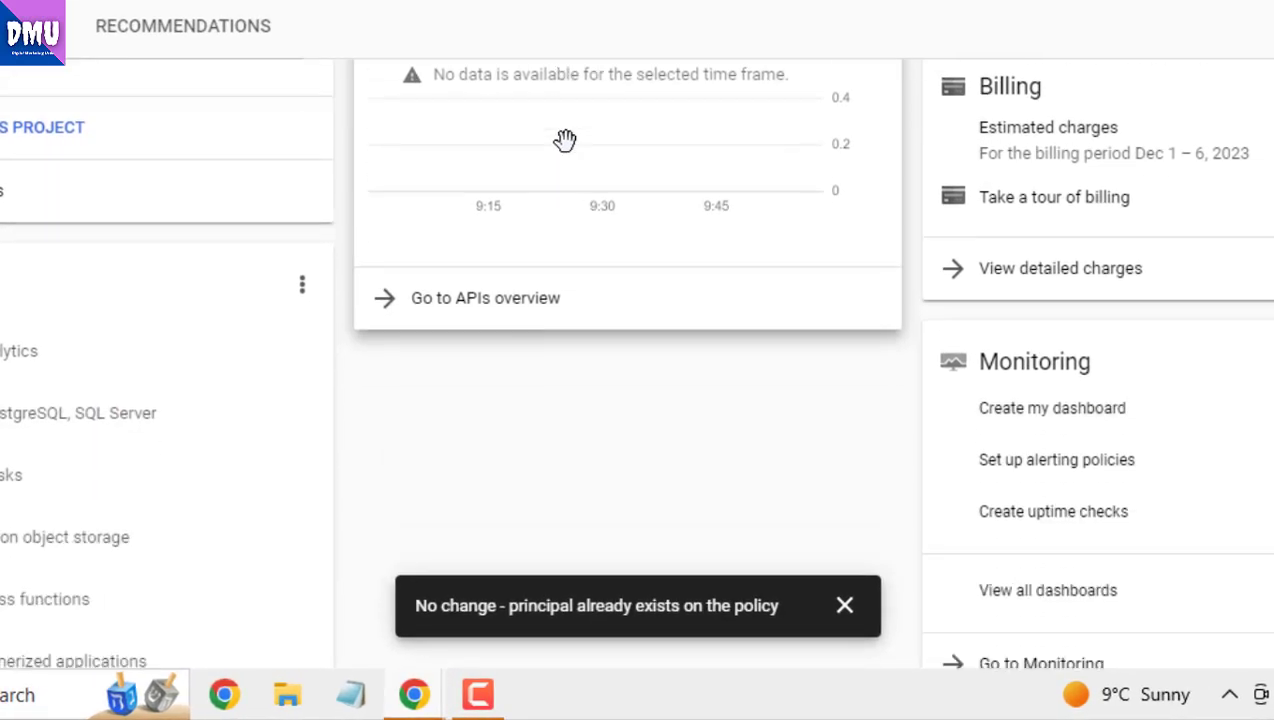
- Open the project's APIs & Services overview, dismiss the notification, and go to the API Library to enable a new API
click(504, 318)
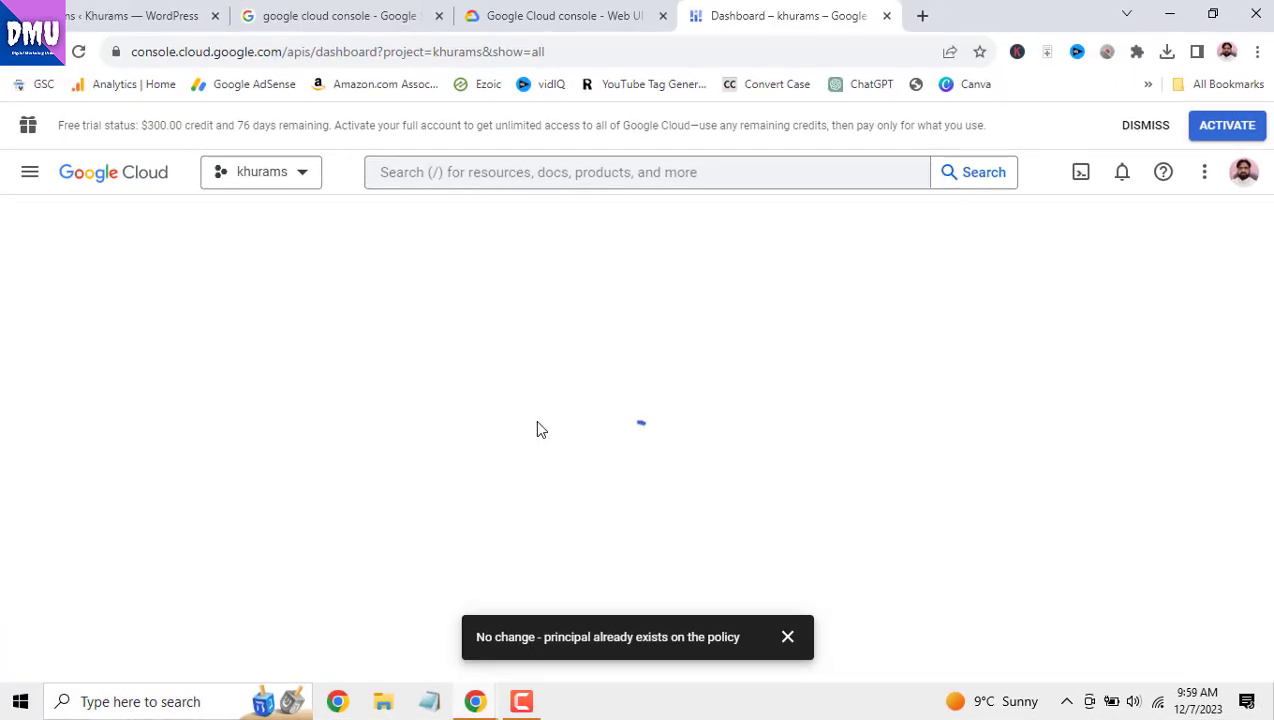
click(788, 639)
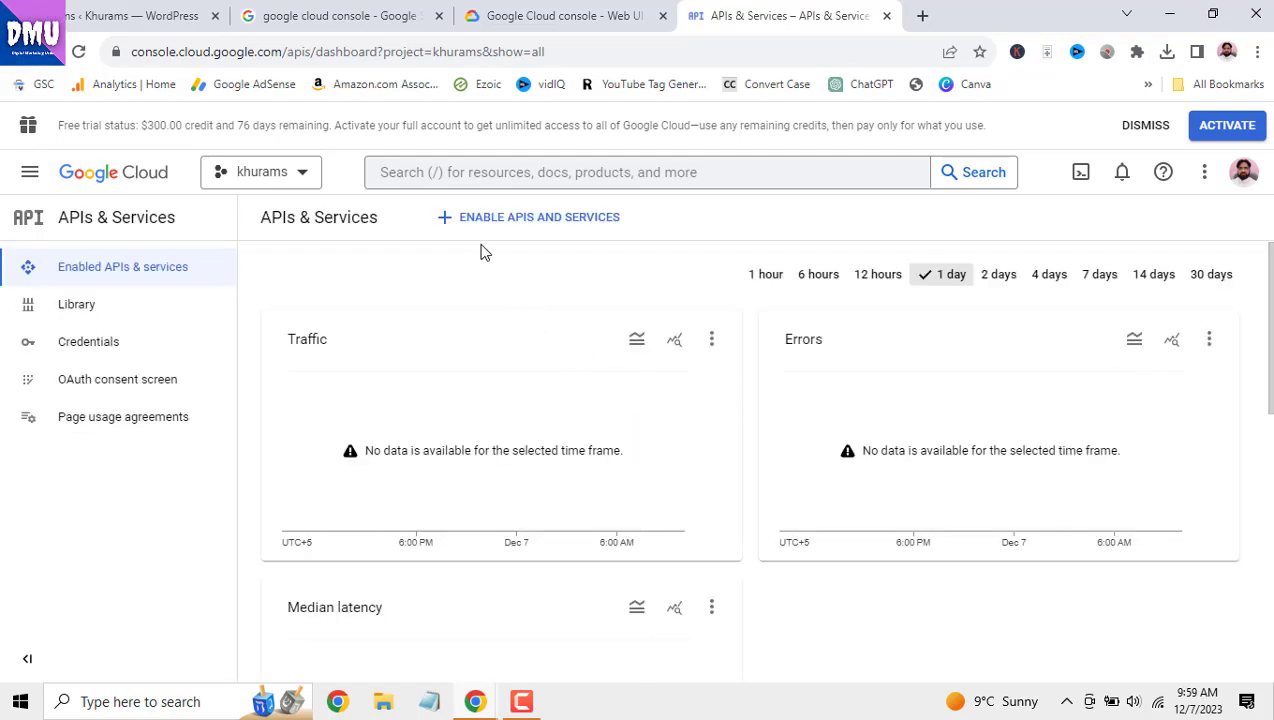
click(357, 406)
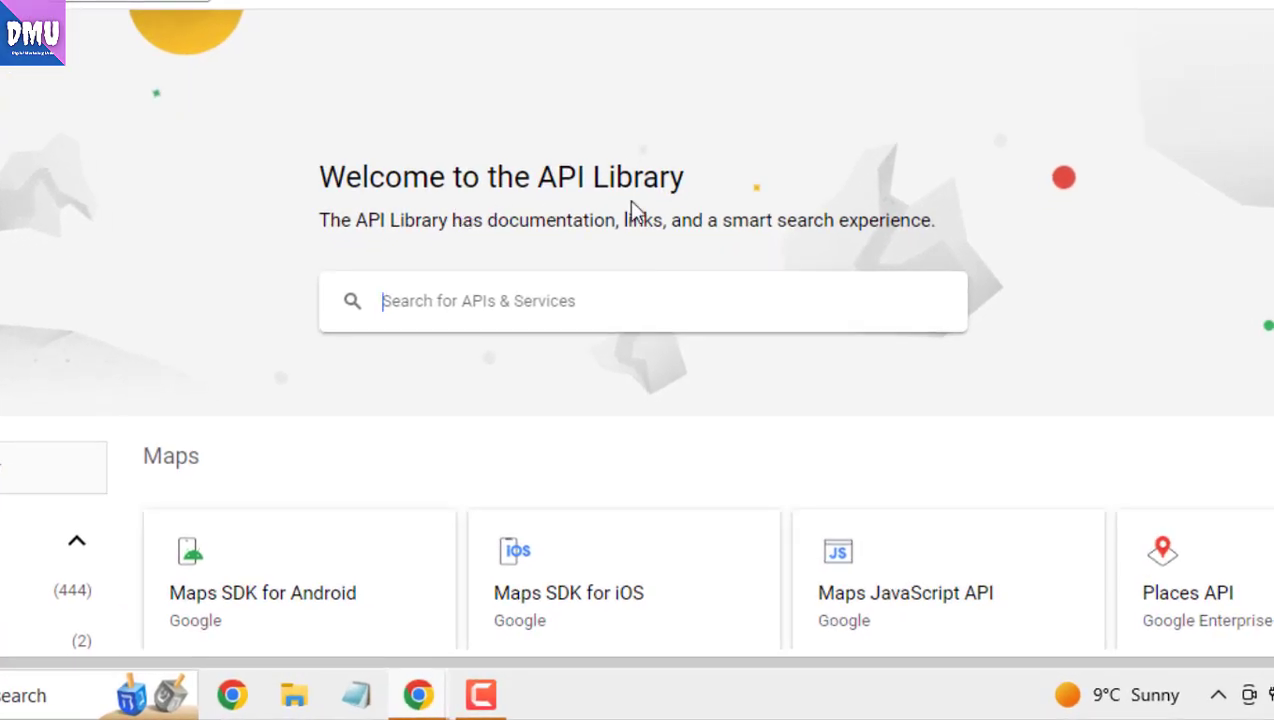
- Search the API Library for "indexing" and enable the Web Search Indexing API for the project
text(in)
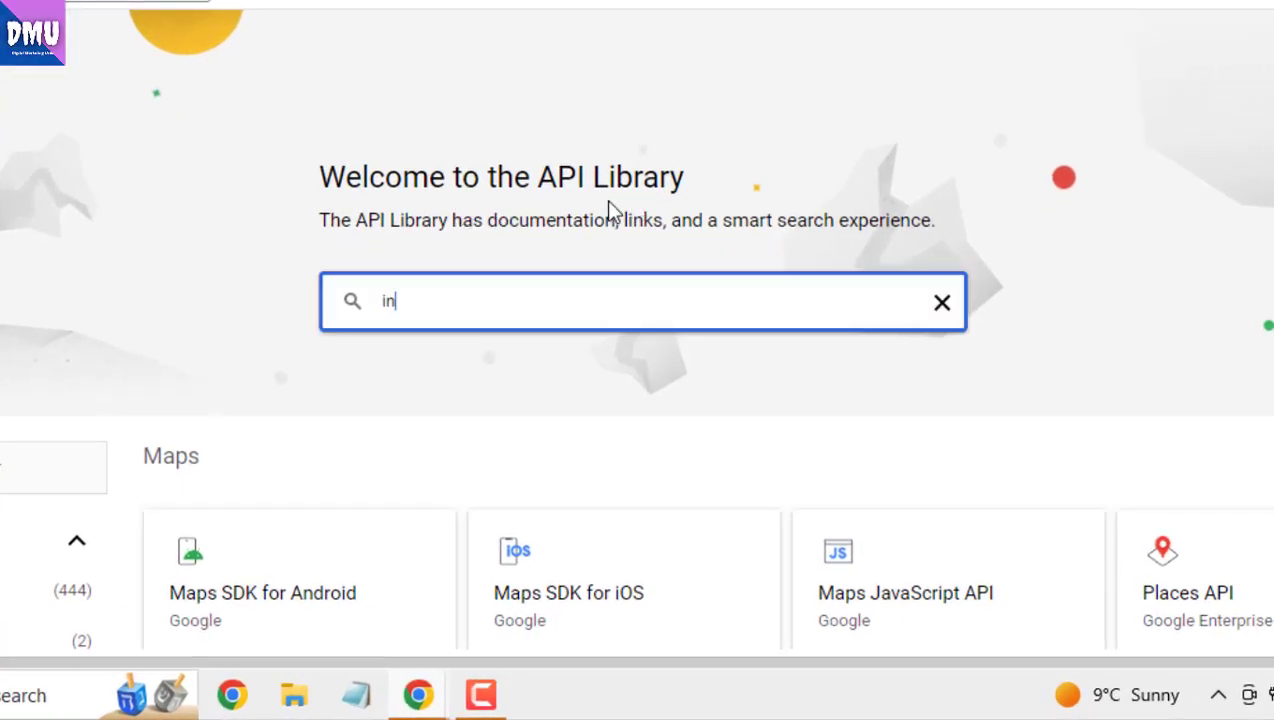
text(dexing)
key(Return)
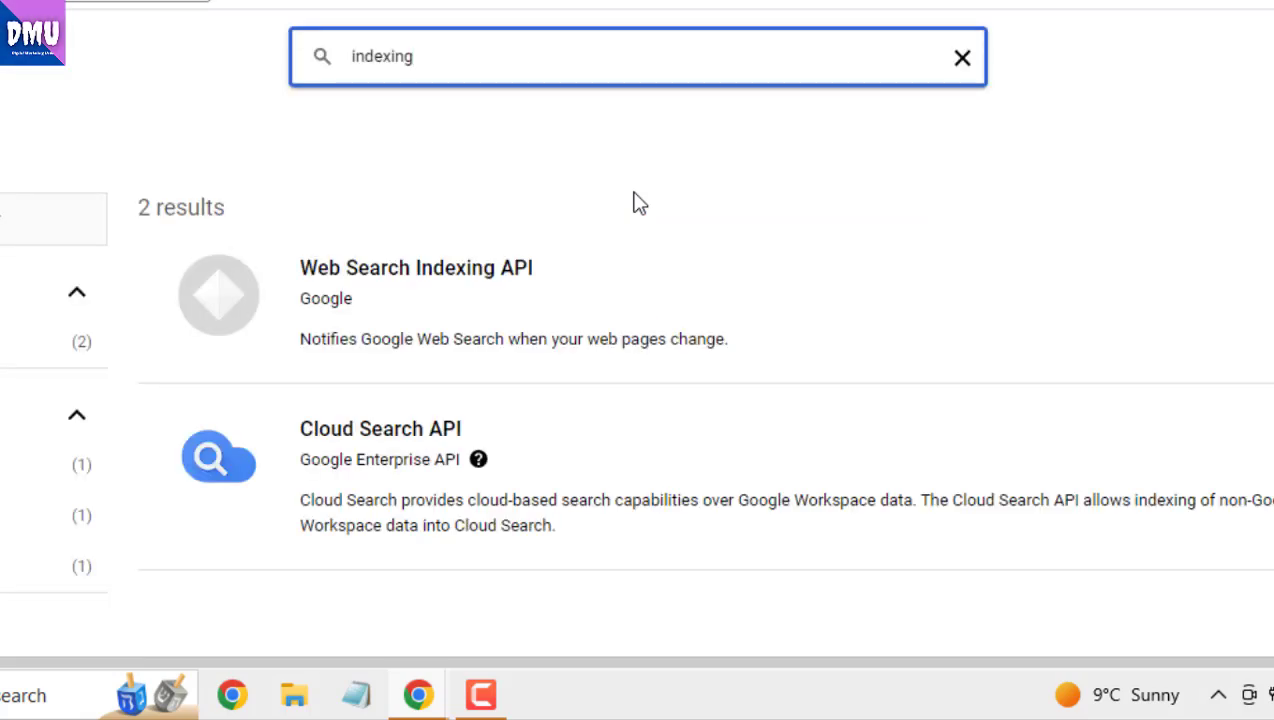
key(BackSpace)
key(BackSpace)
key(BackSpace)
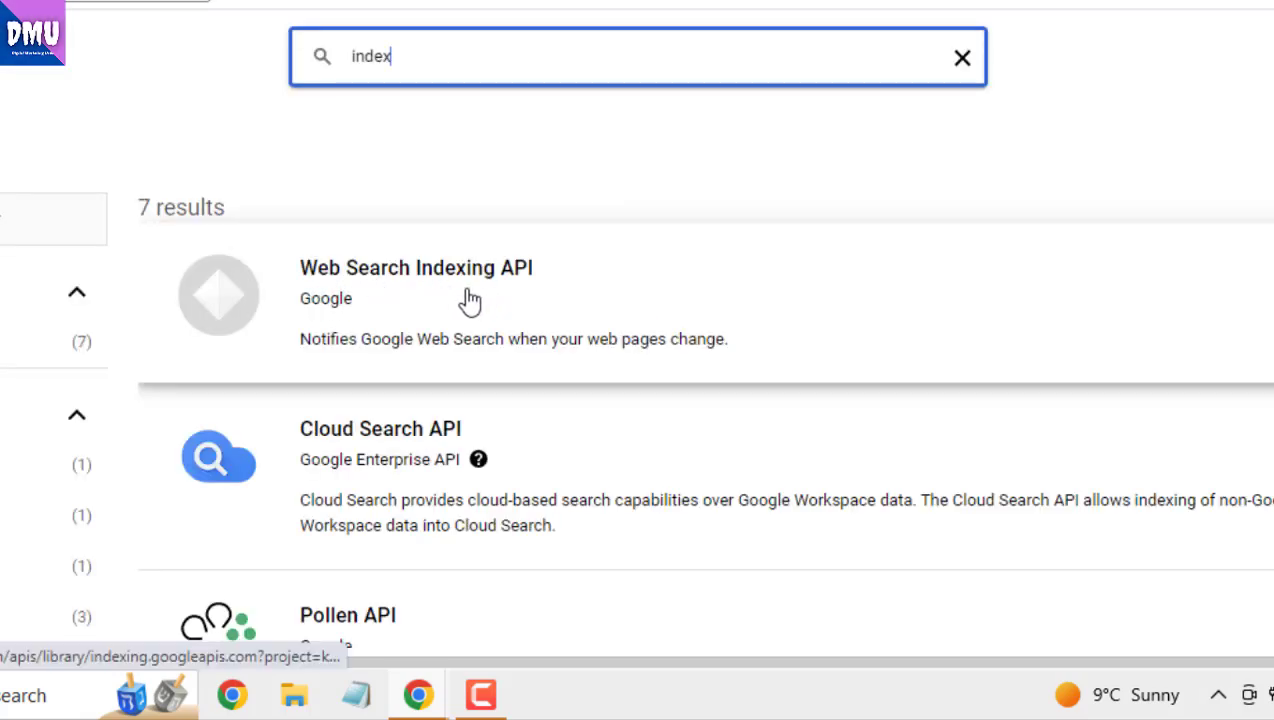
click(510, 275)
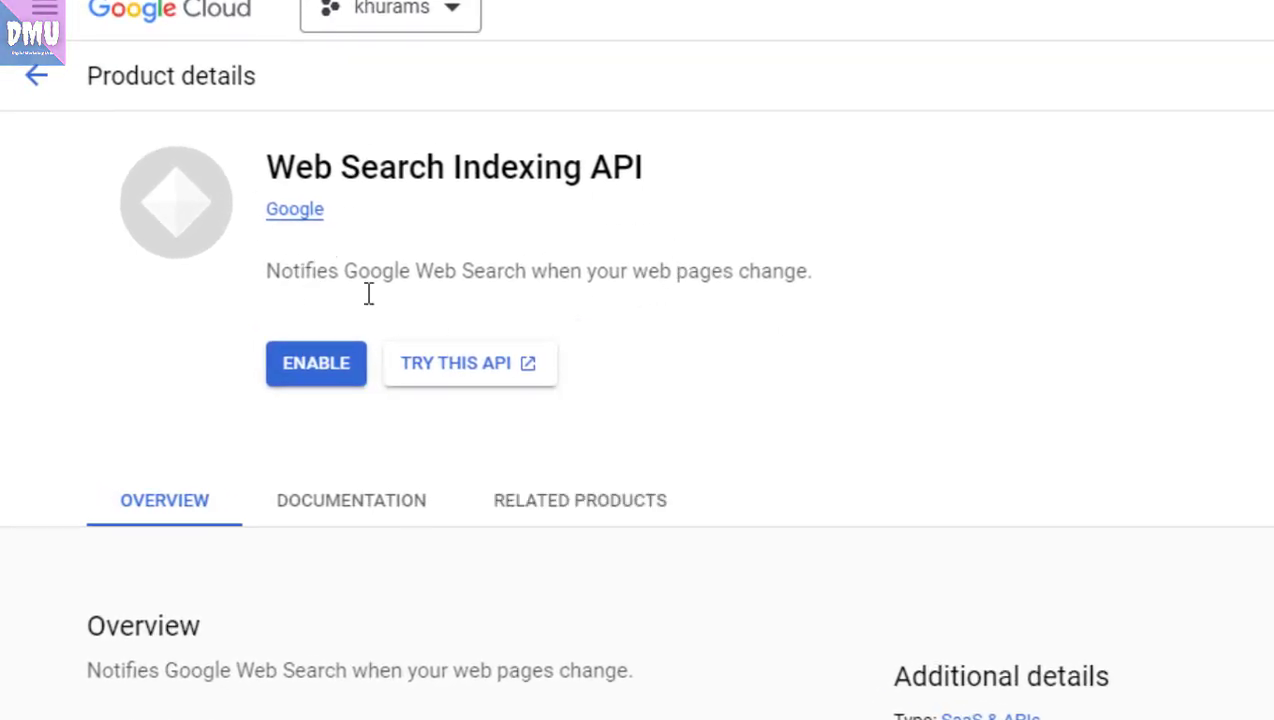
click(353, 376)
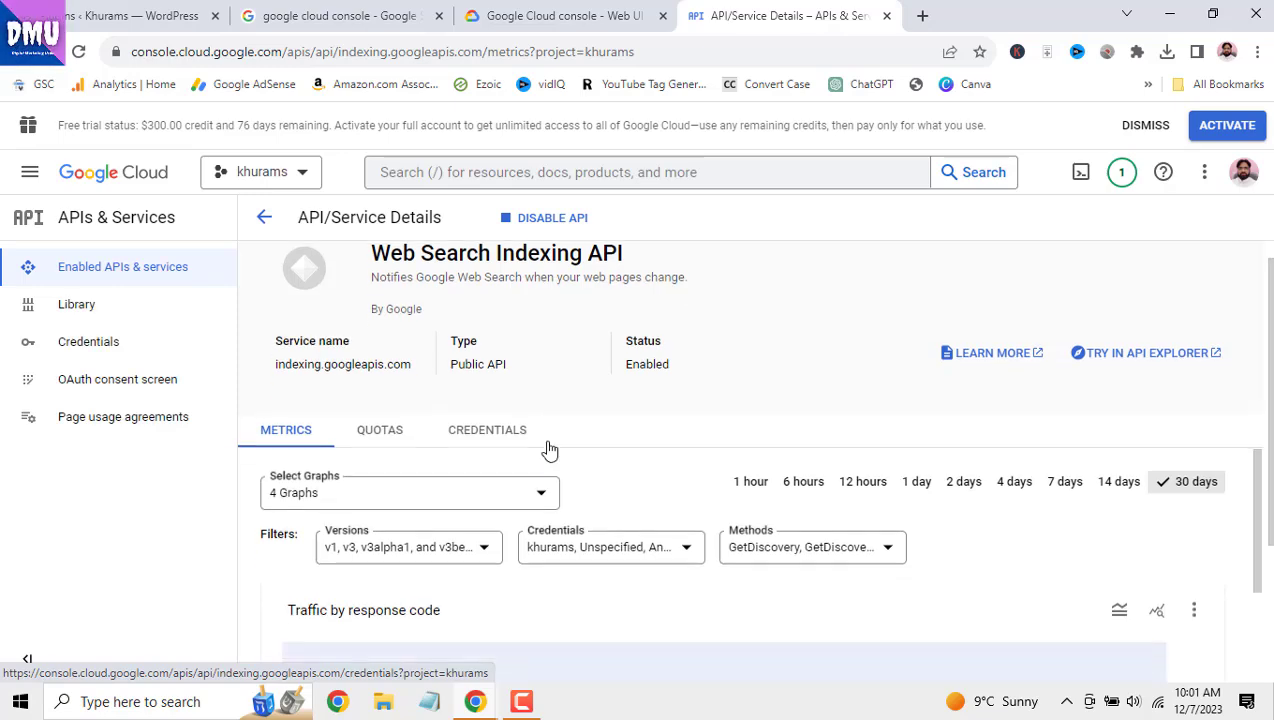
scroll(548, 449, down, 1)
scroll(548, 449, up, 1)
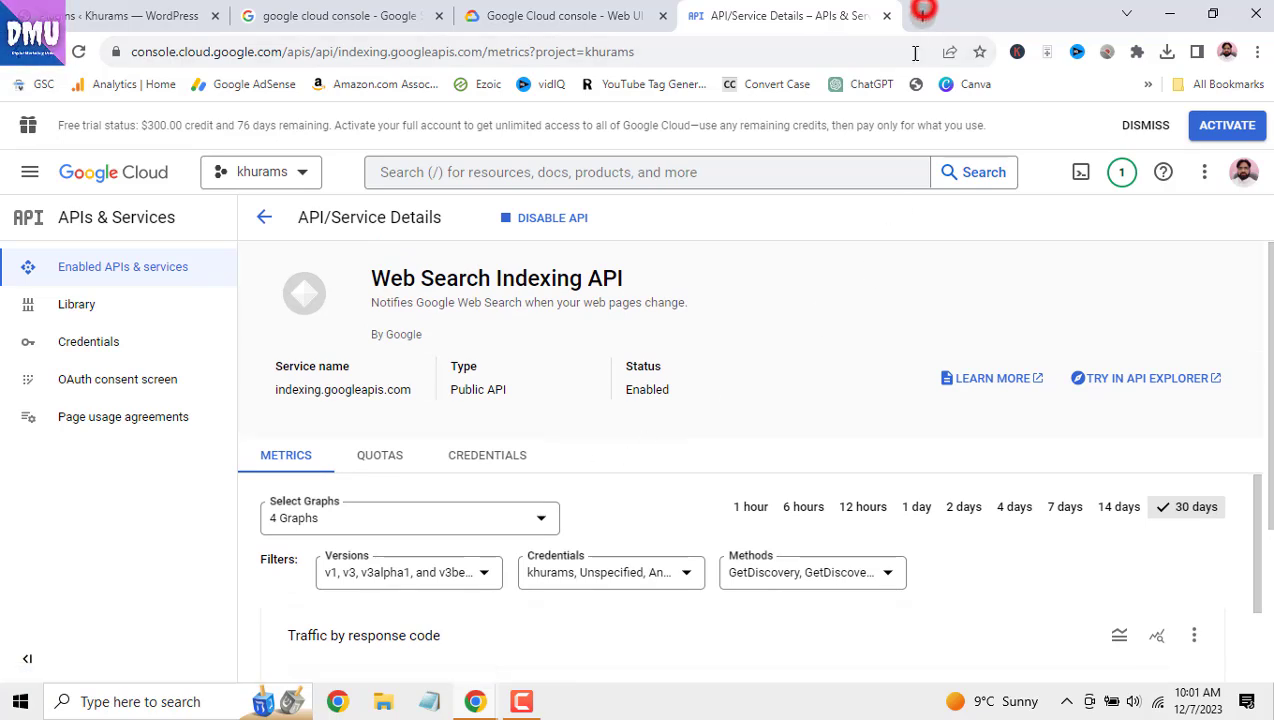
- Search Google for "google search console" in a new browser tab and open Google Search Console
click(923, 16)
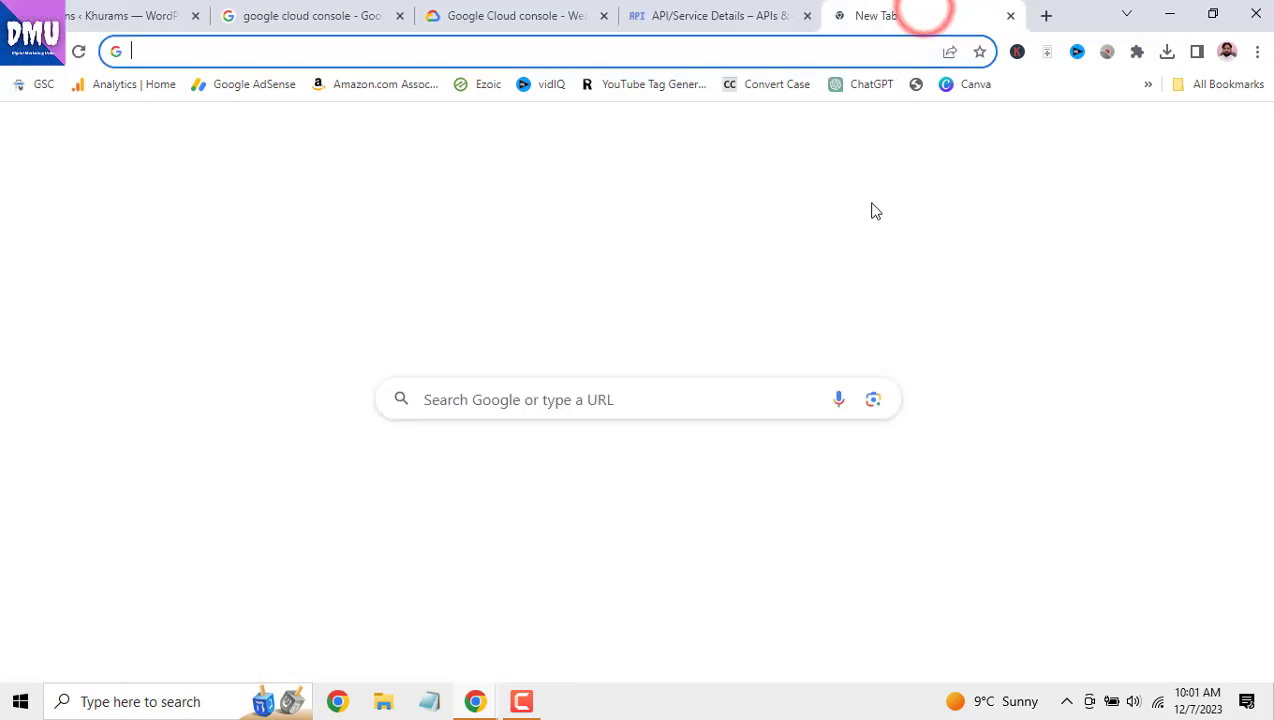
click(673, 399)
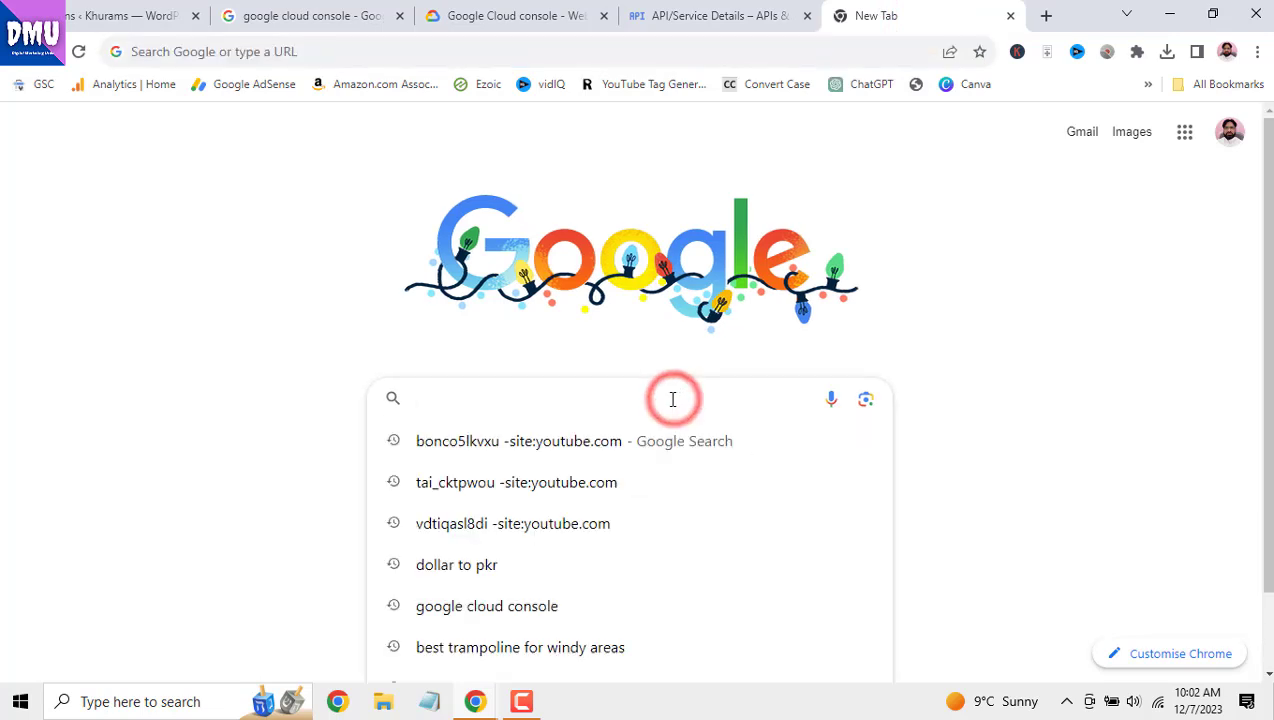
text(google )
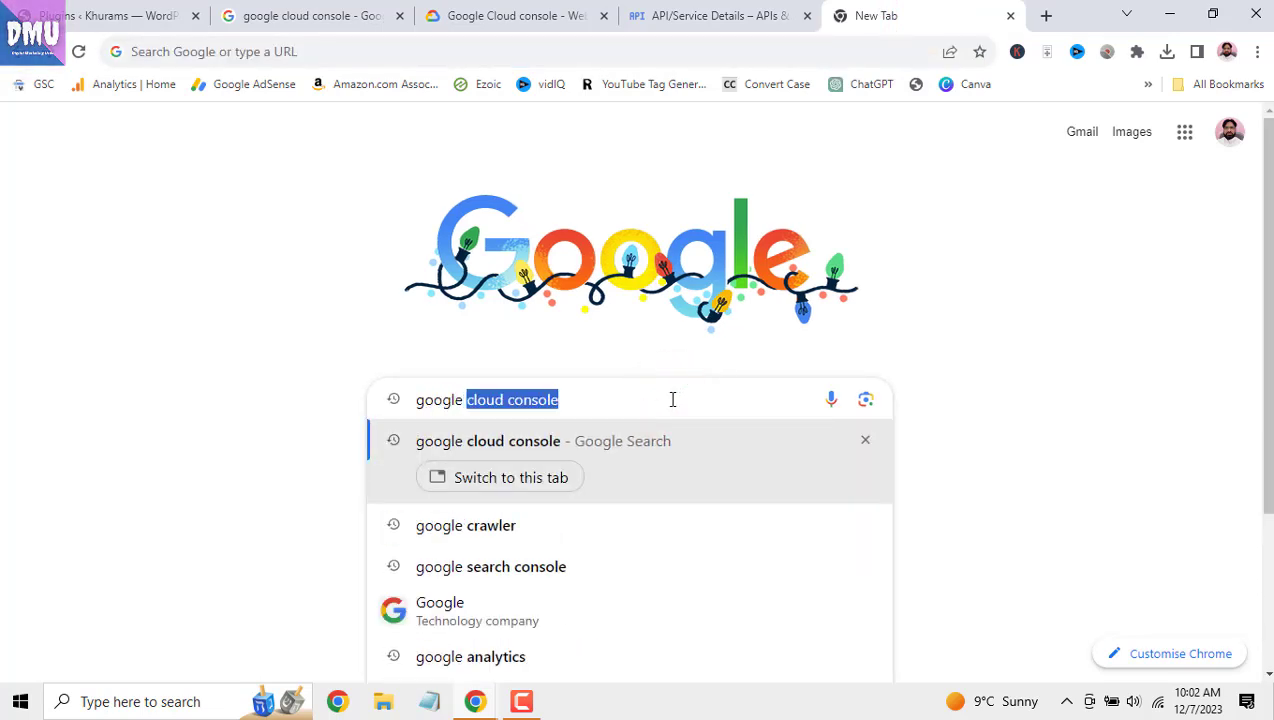
text(sea)
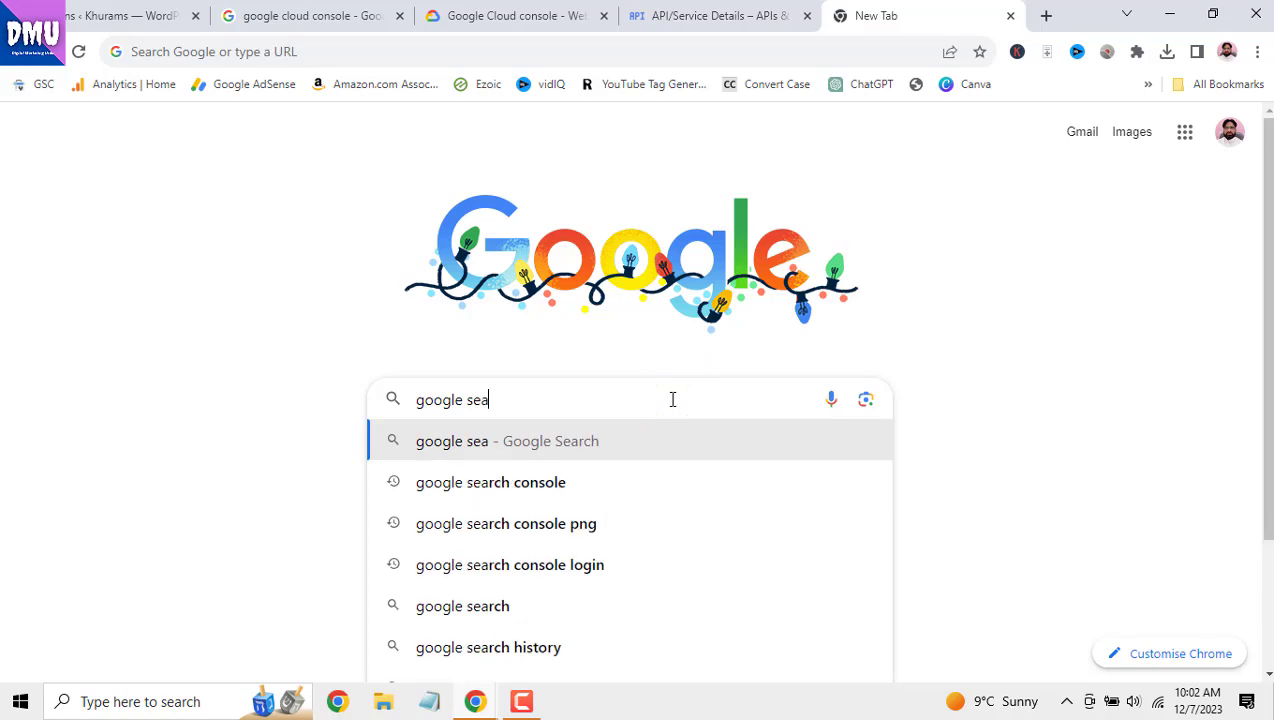
click(651, 483)
click(228, 203)
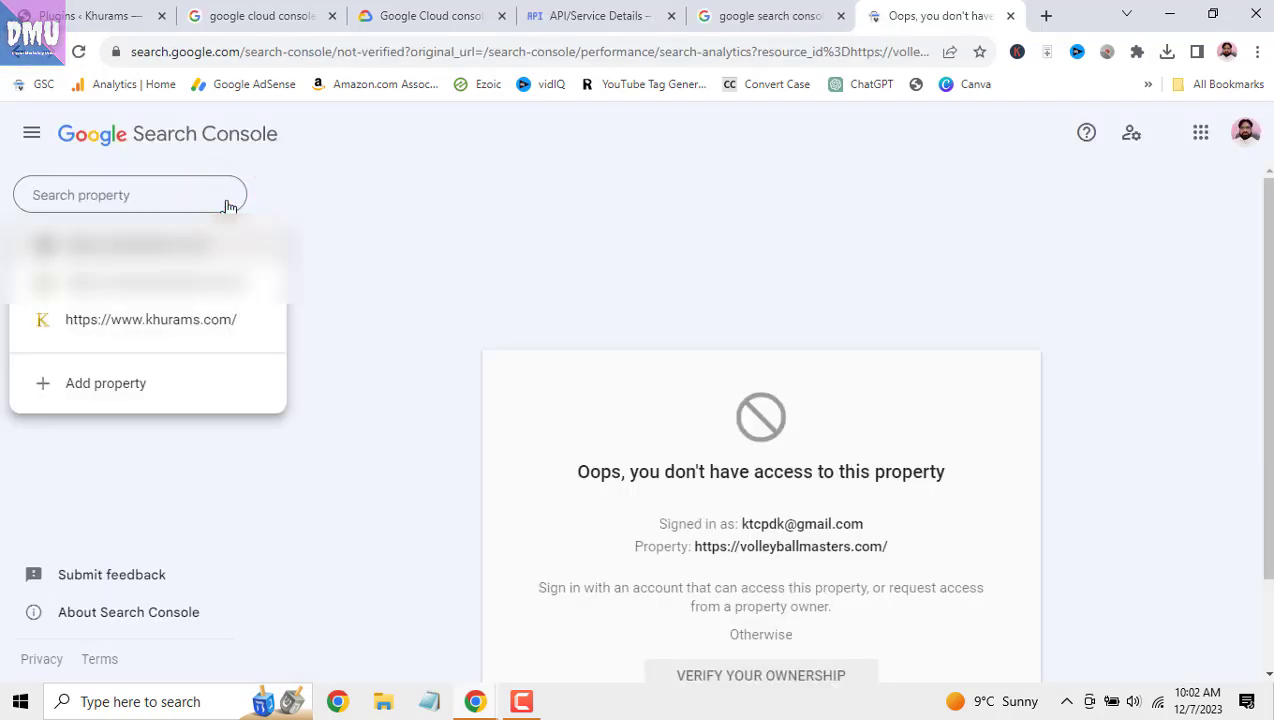
click(219, 324)
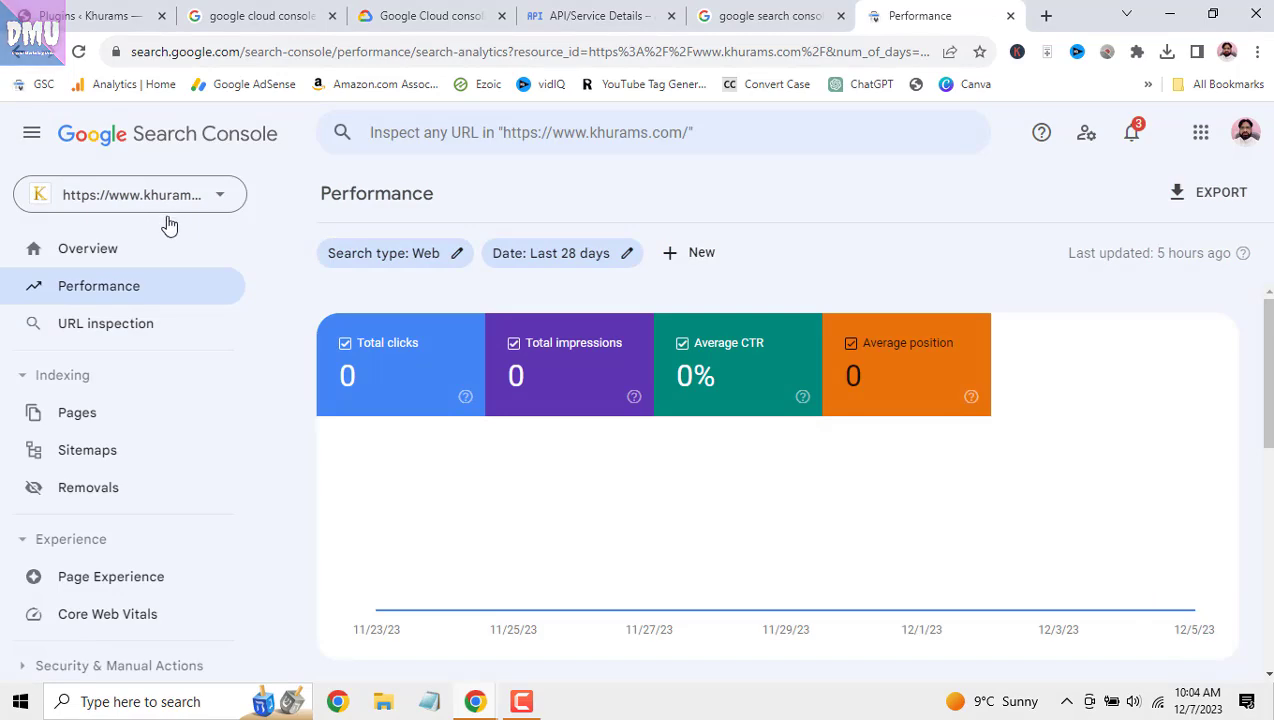
scroll(160, 318, down, 3)
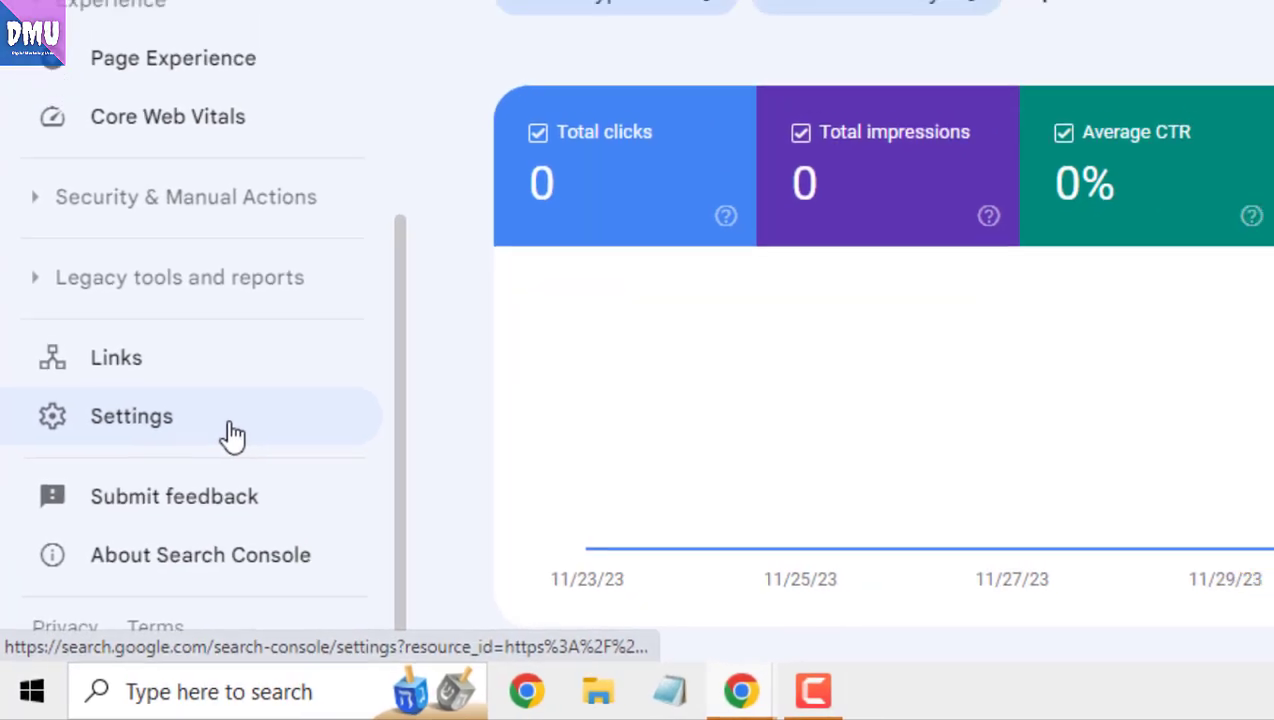
click(230, 433)
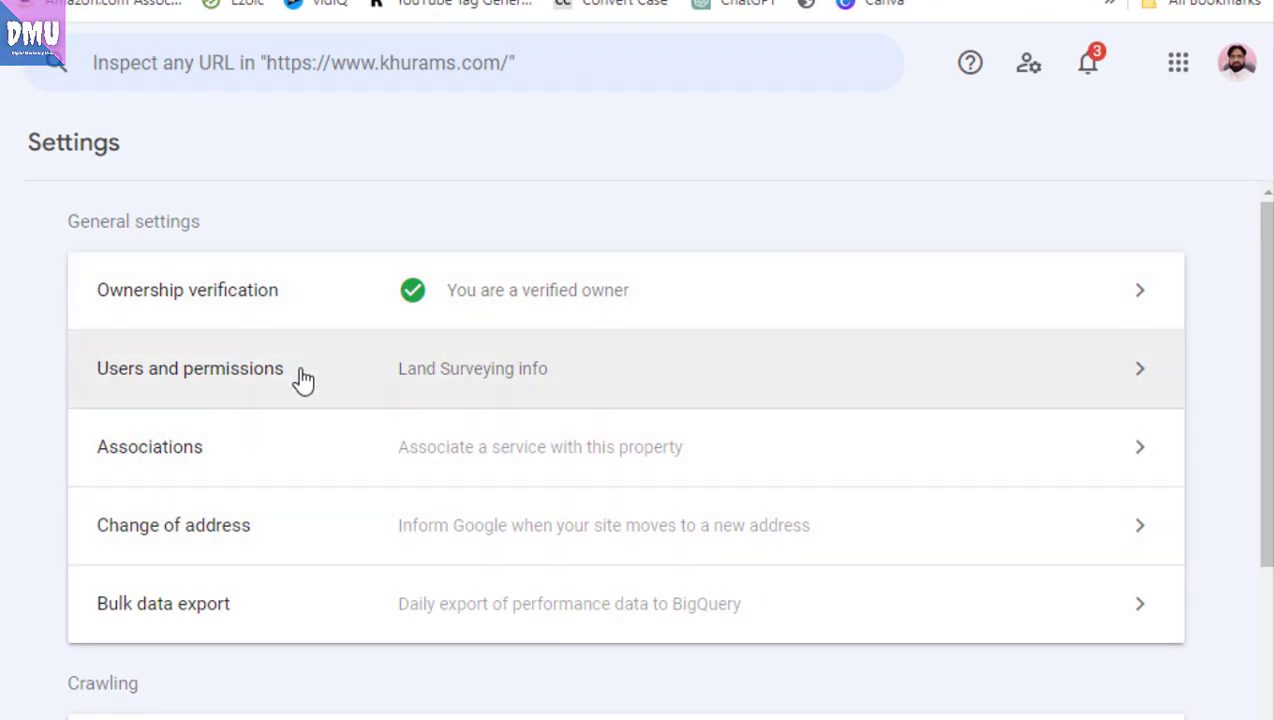
click(303, 378)
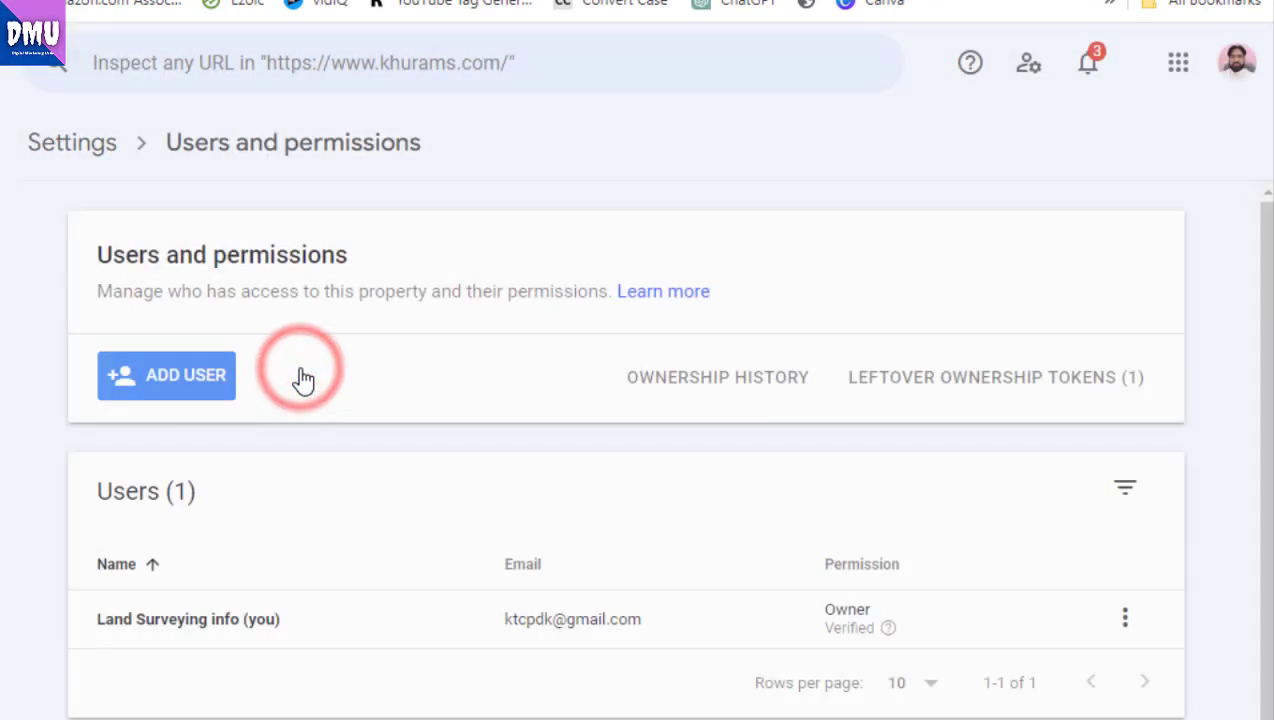
- Add the copied service account email address as a user of the property with the Owner permission
click(229, 386)
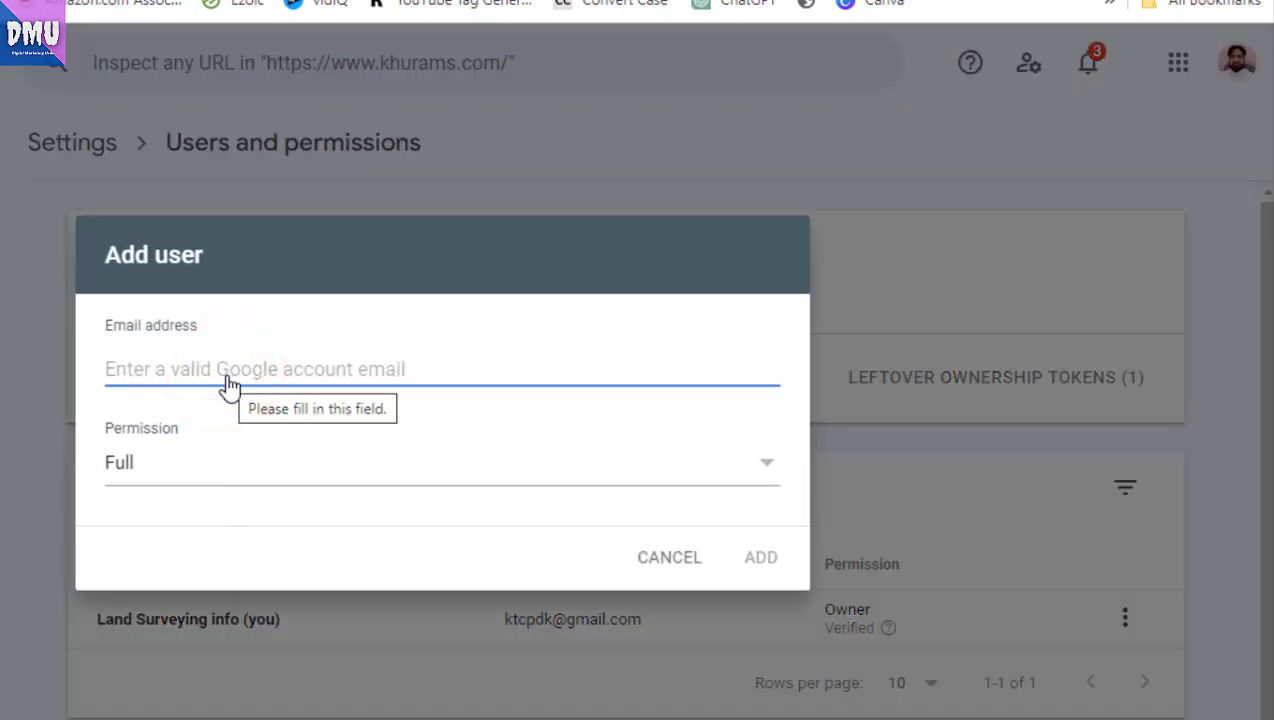
right_click(229, 378)
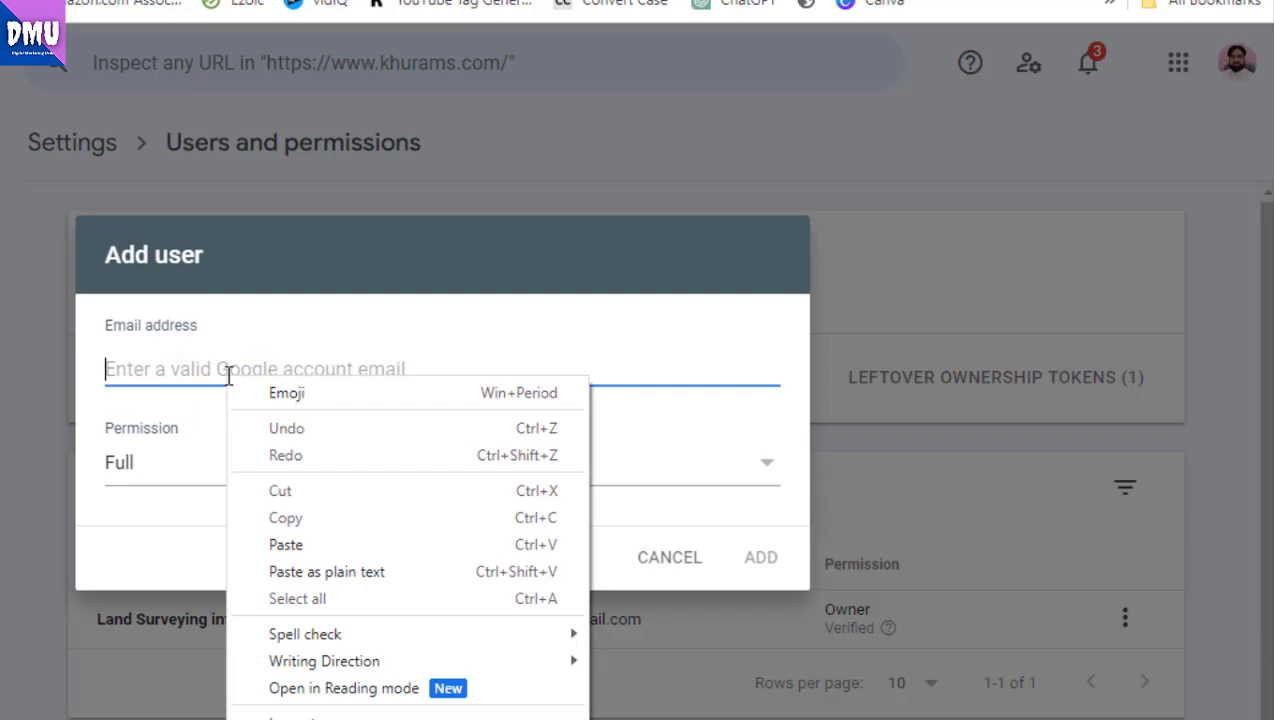
click(288, 548)
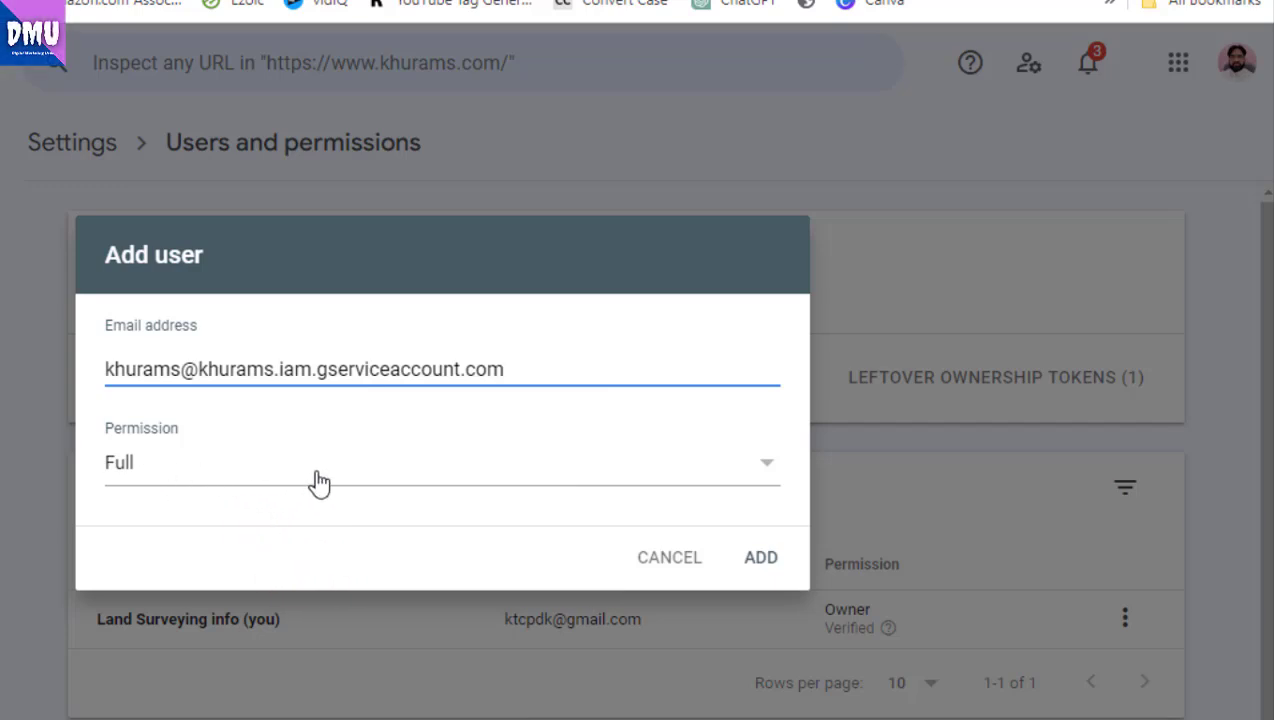
click(726, 480)
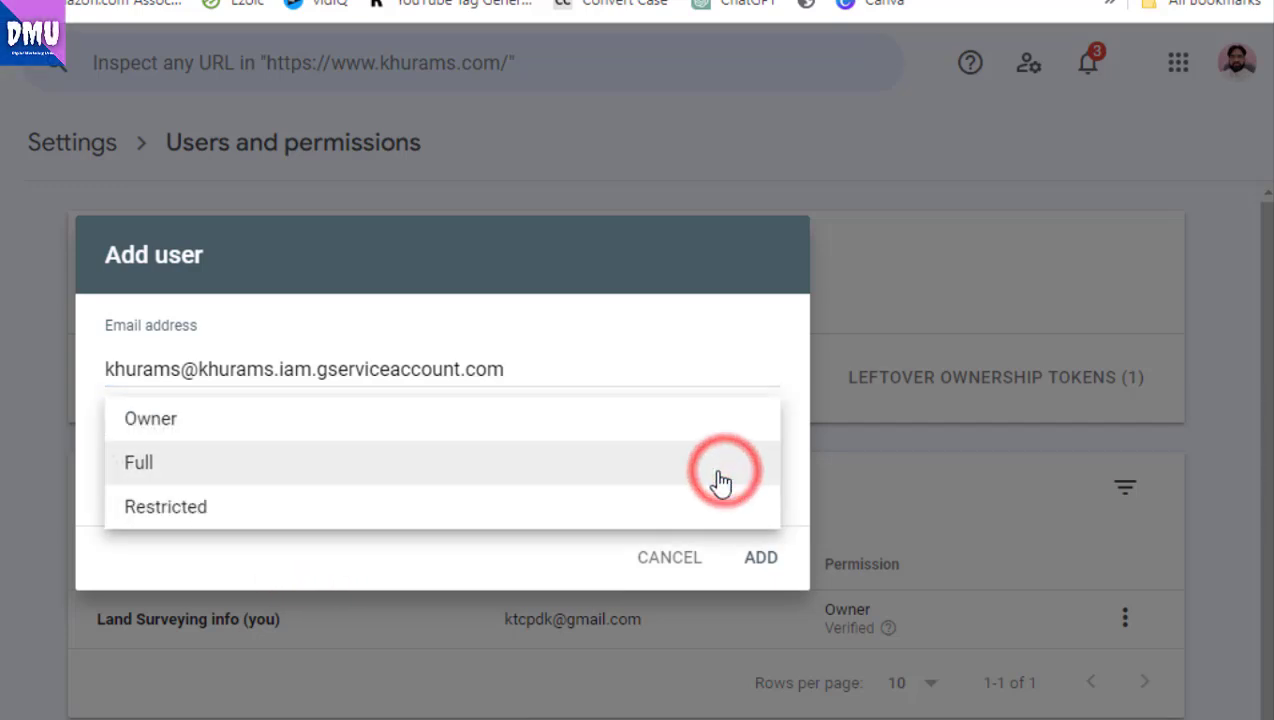
click(571, 432)
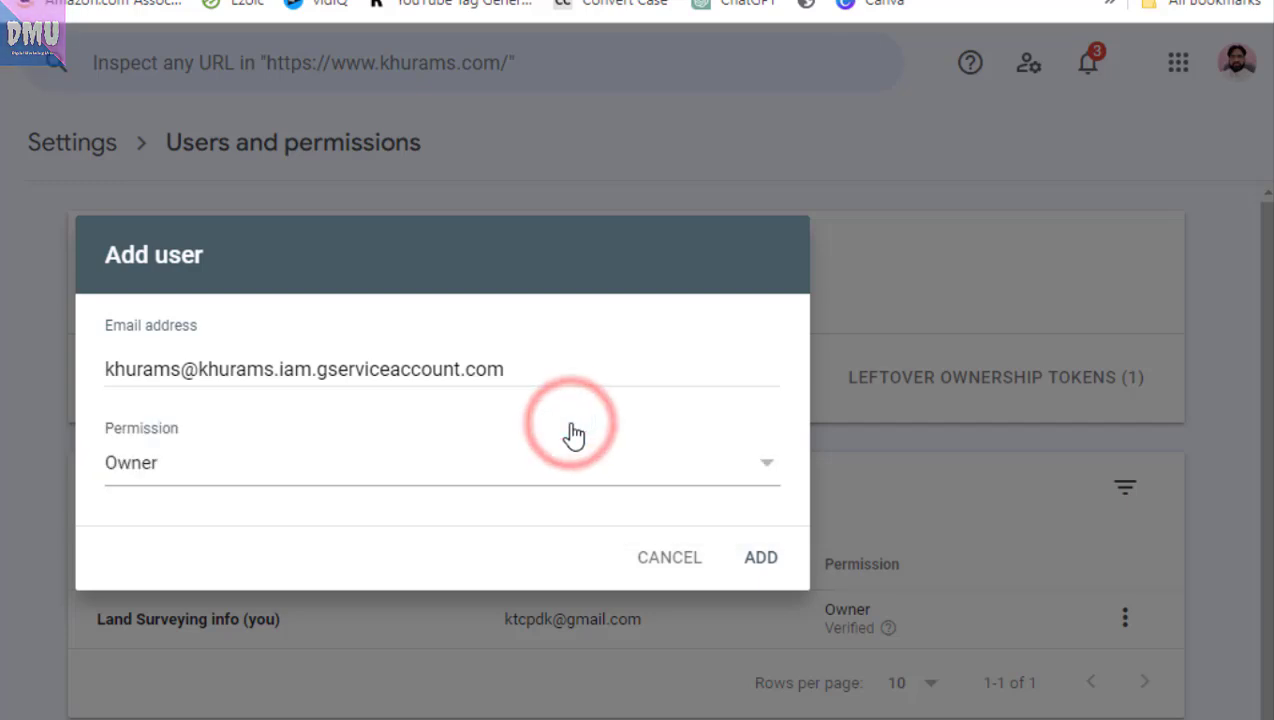
click(756, 569)
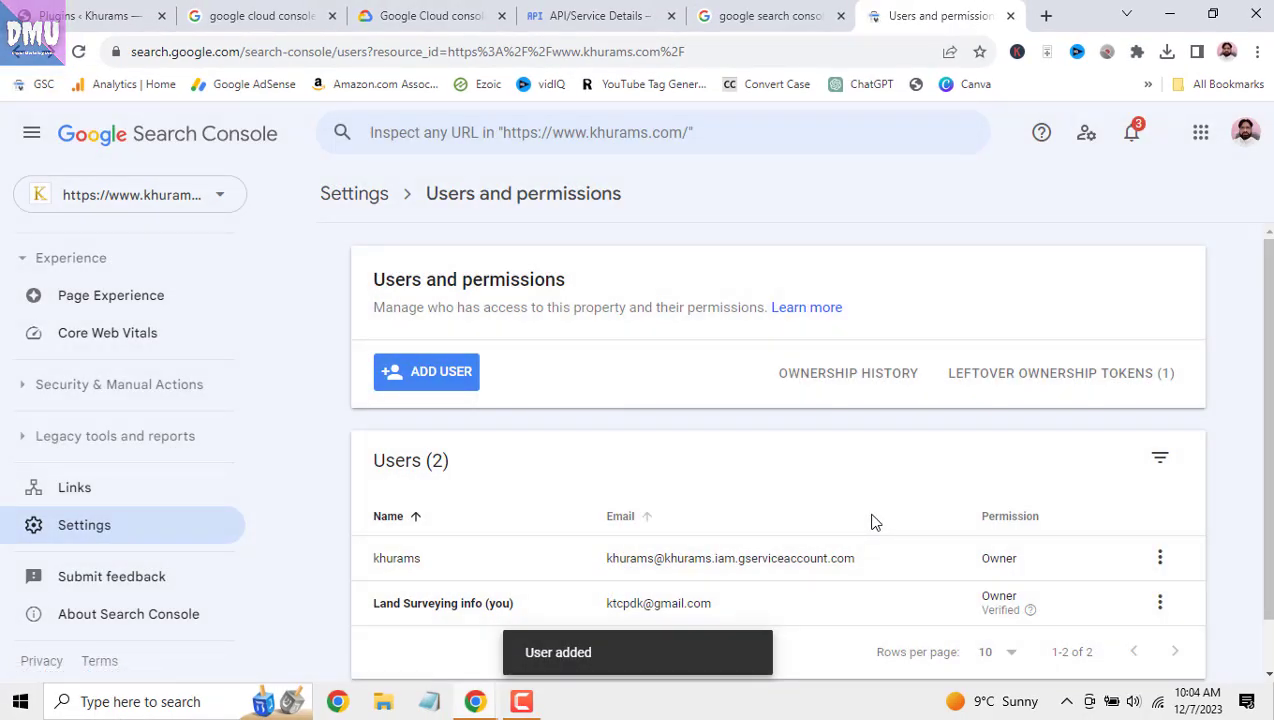
- Switch to the WordPress admin and open the Google API Settings of Rank Math's Instant Indexing
click(68, 18)
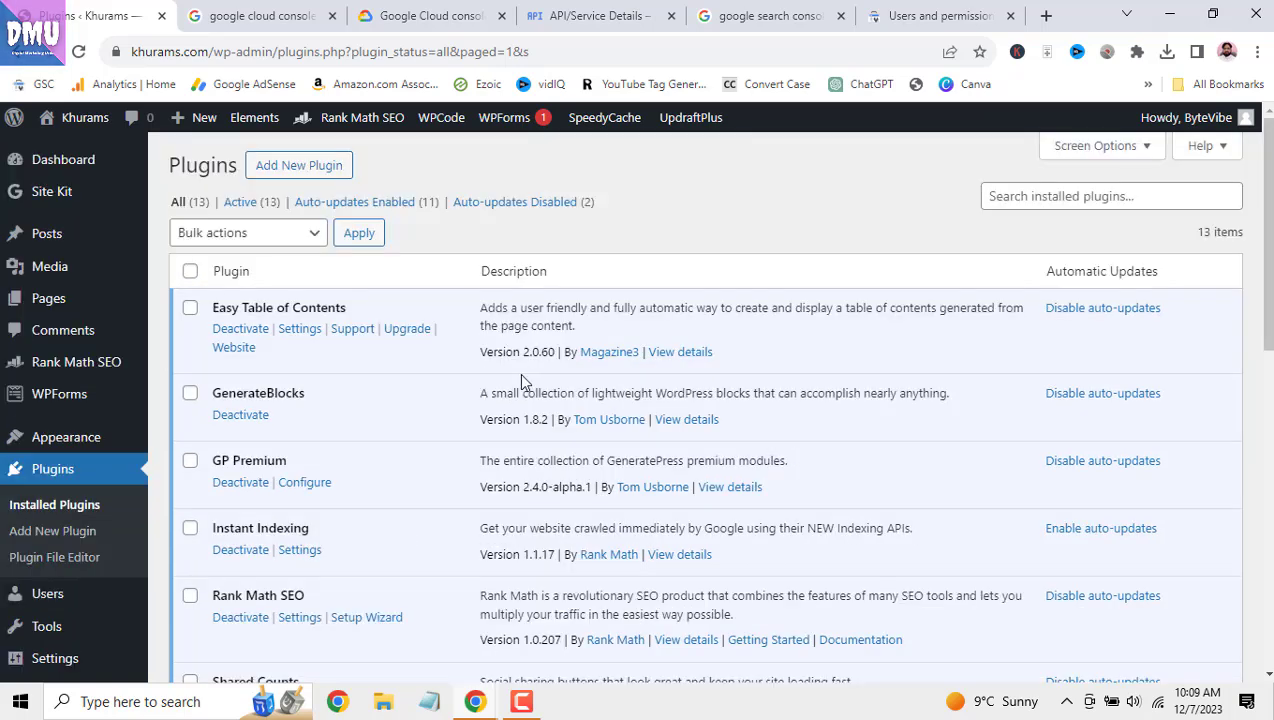
mouse_move(101, 372)
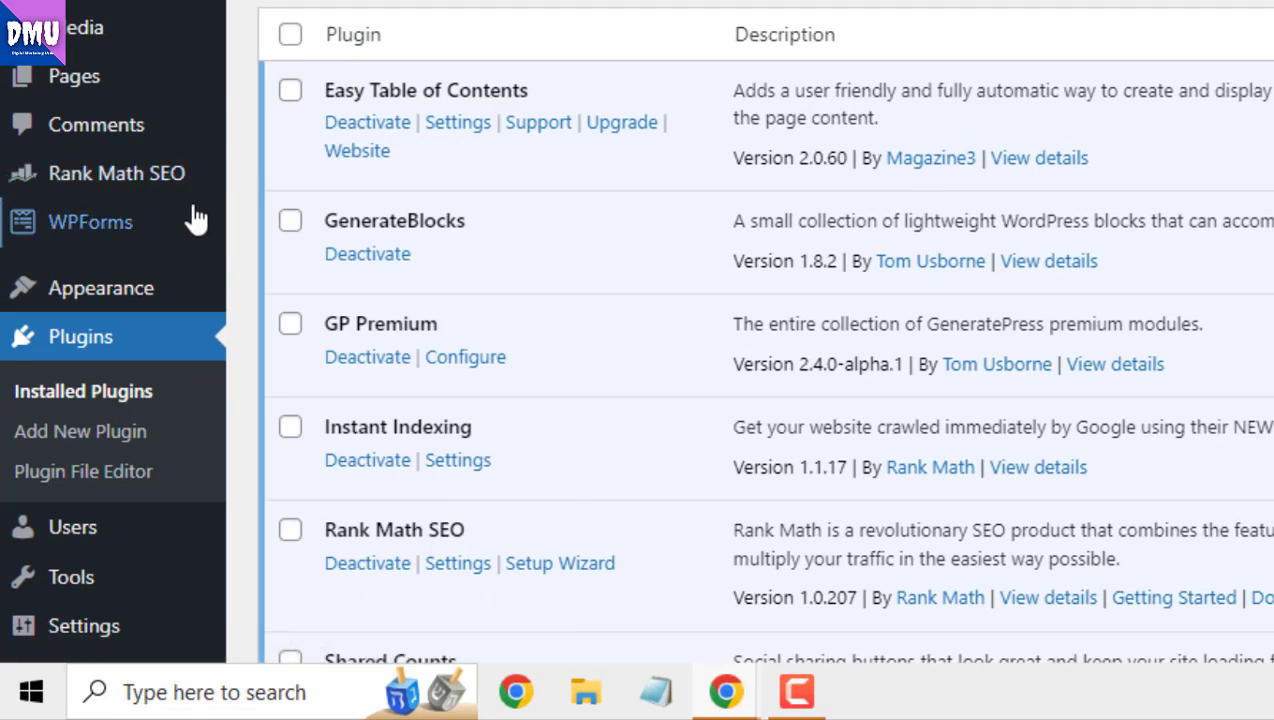
mouse_move(185, 195)
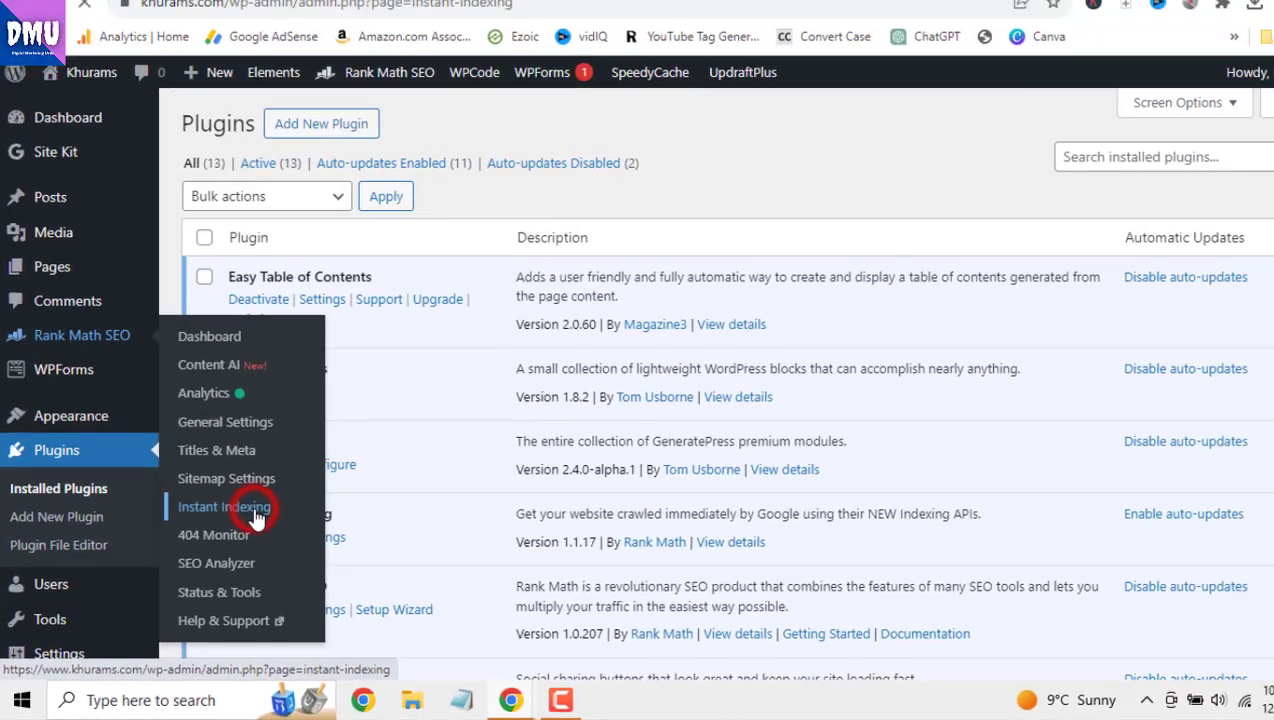
click(349, 437)
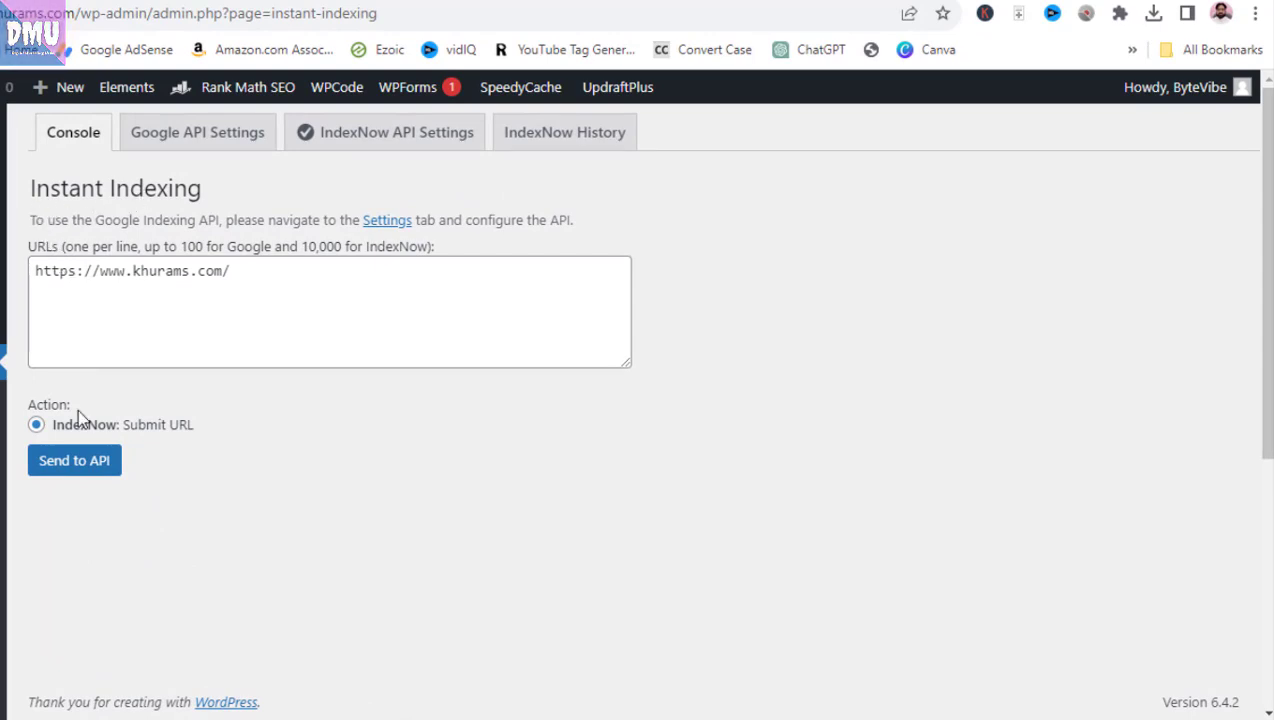
click(185, 148)
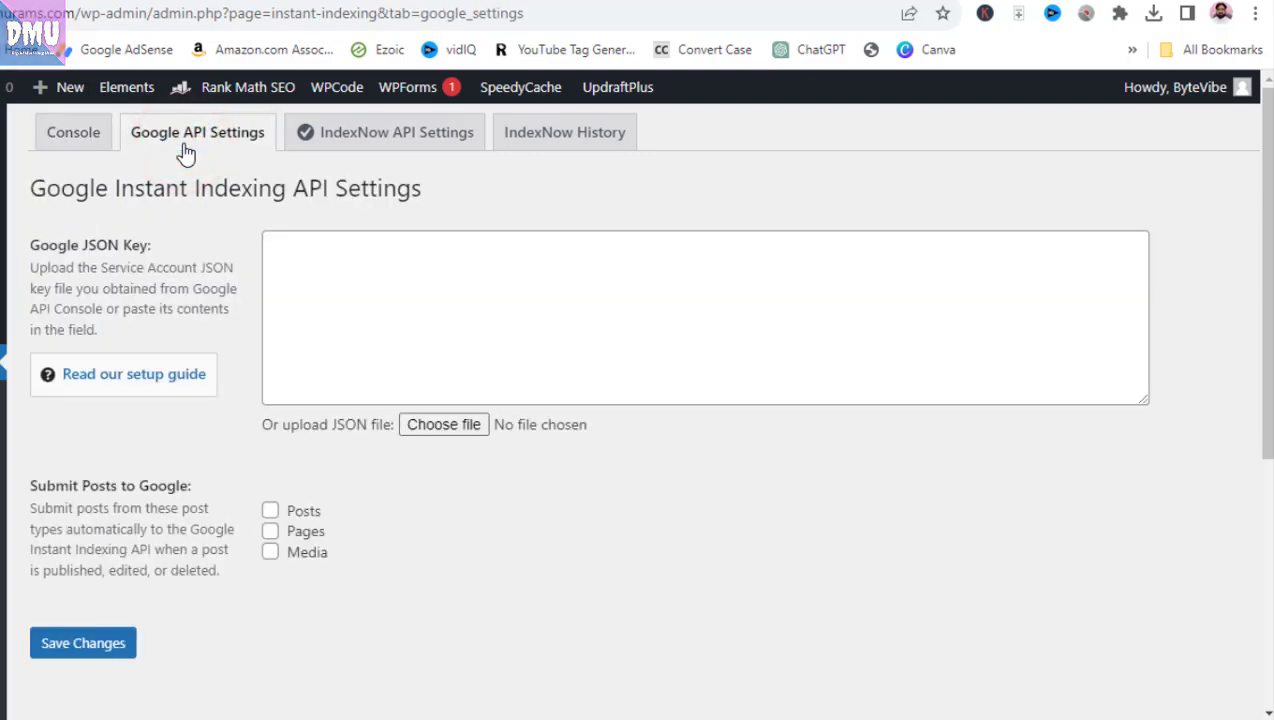
- Choose the downloaded service account JSON key file from Downloads as the upload for the Google JSON Key
click(459, 427)
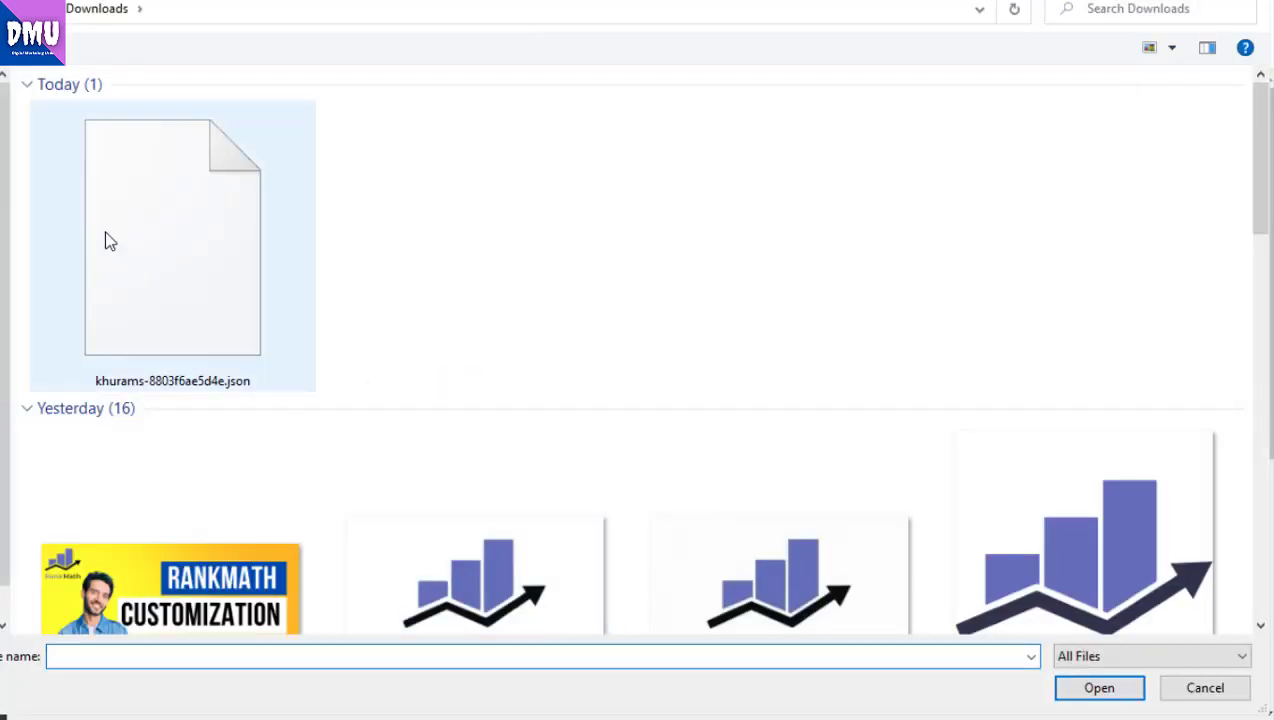
click(220, 296)
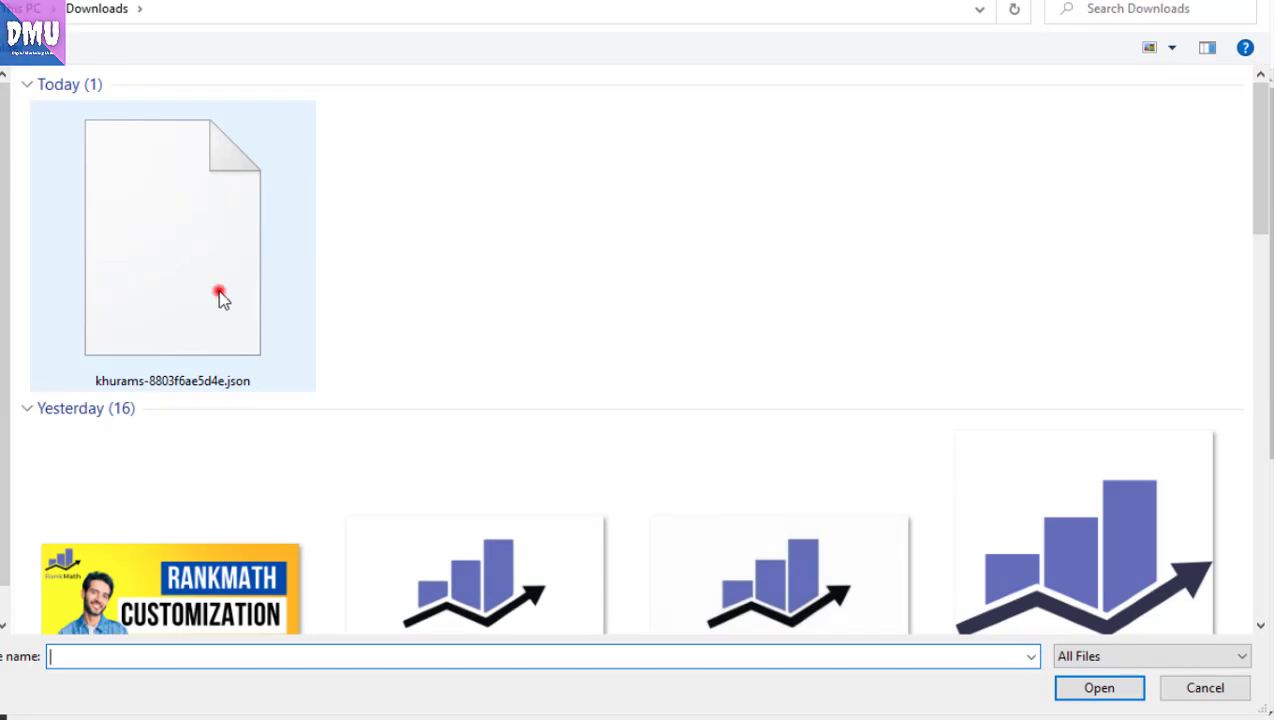
click(1062, 687)
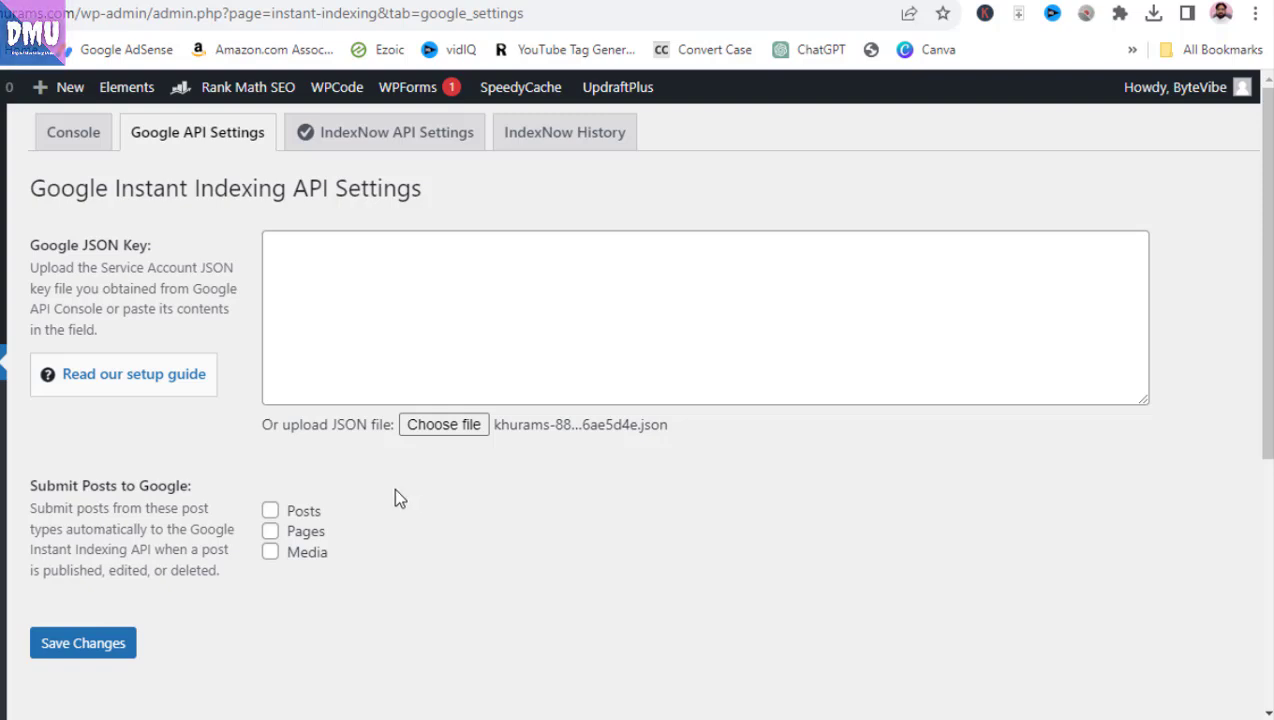
- Enable automatic submission to Google for Posts and Pages, save the API settings, and look through the loaded JSON key
click(271, 531)
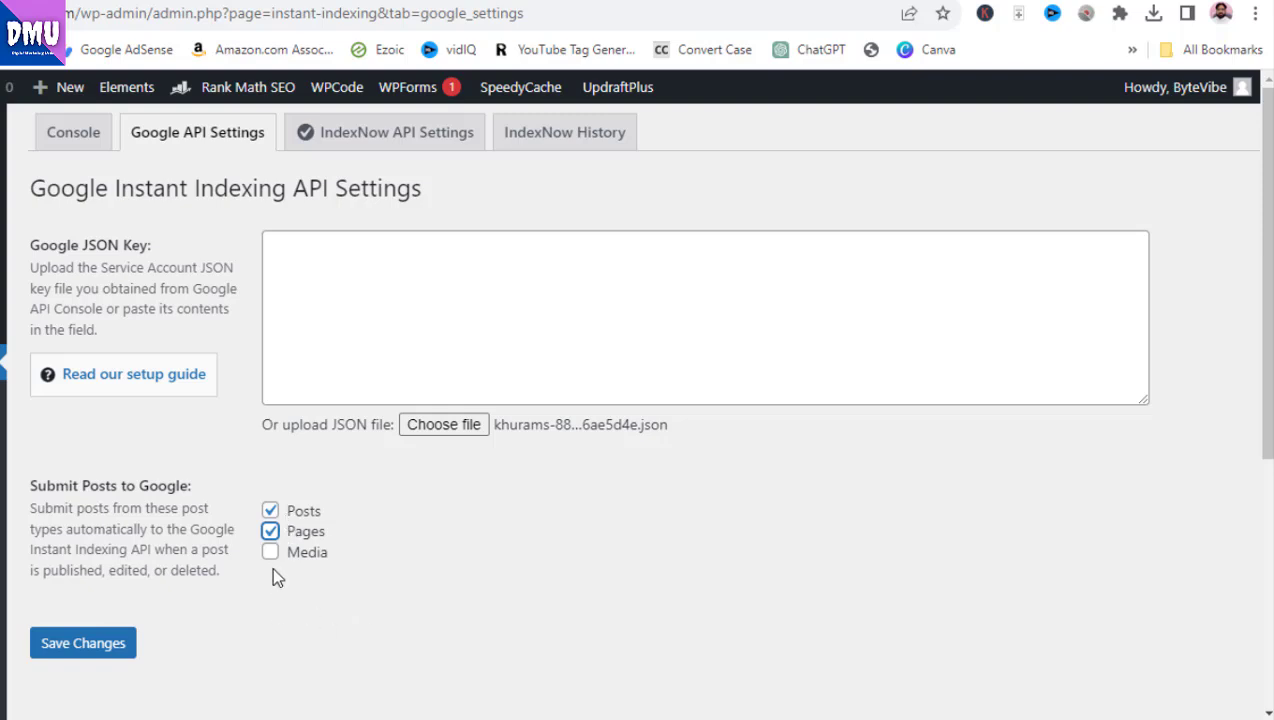
click(126, 644)
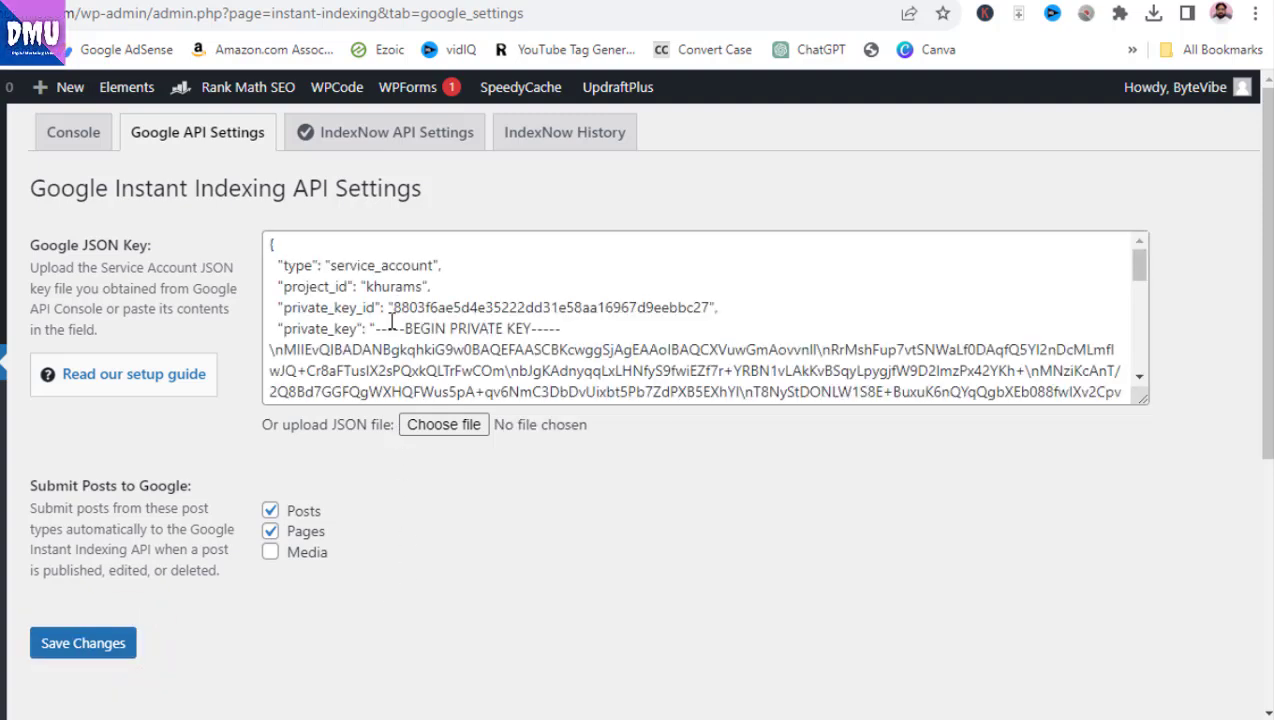
scroll(455, 330, down, 6)
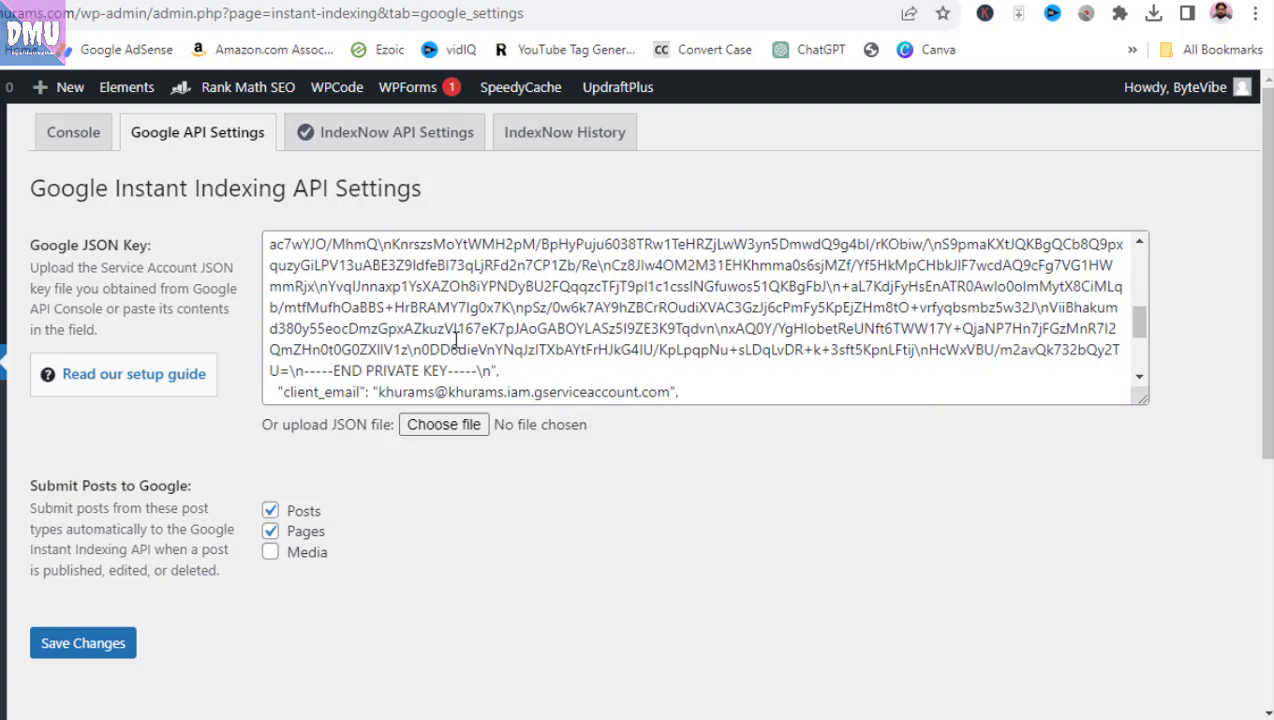
- Save the Google Instant Indexing API settings and open the Instant Indexing console
click(126, 645)
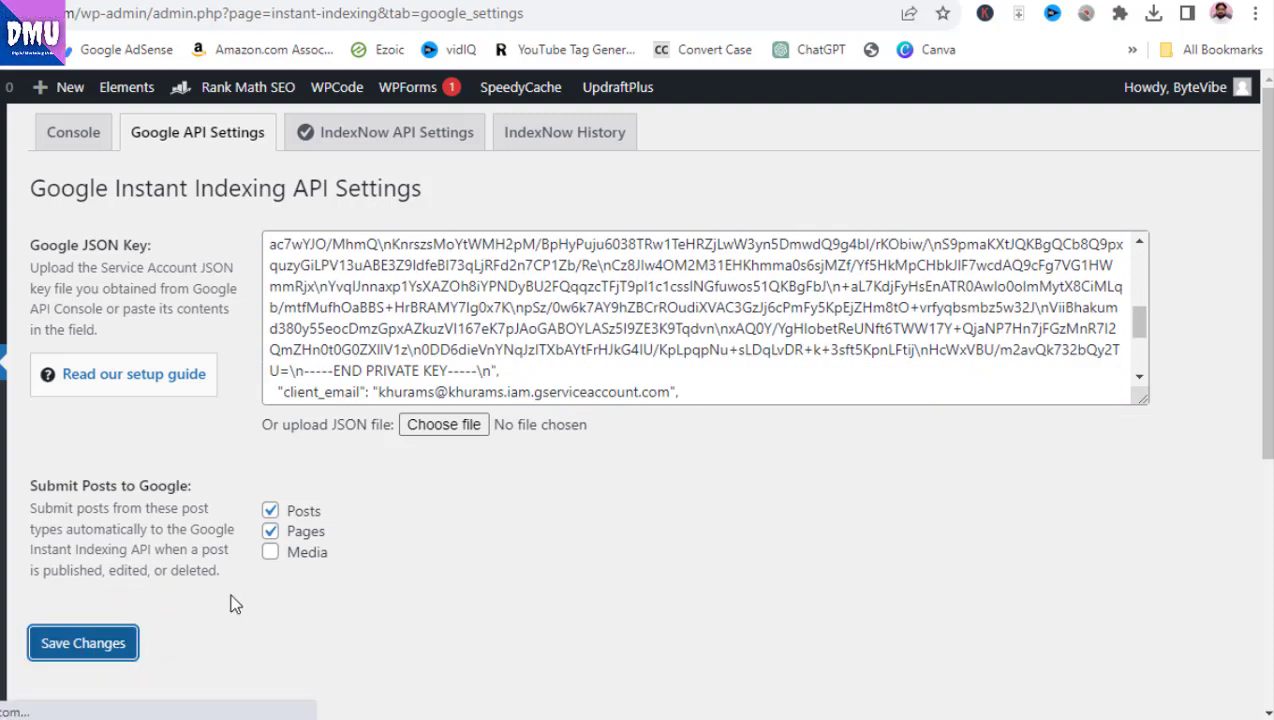
click(82, 143)
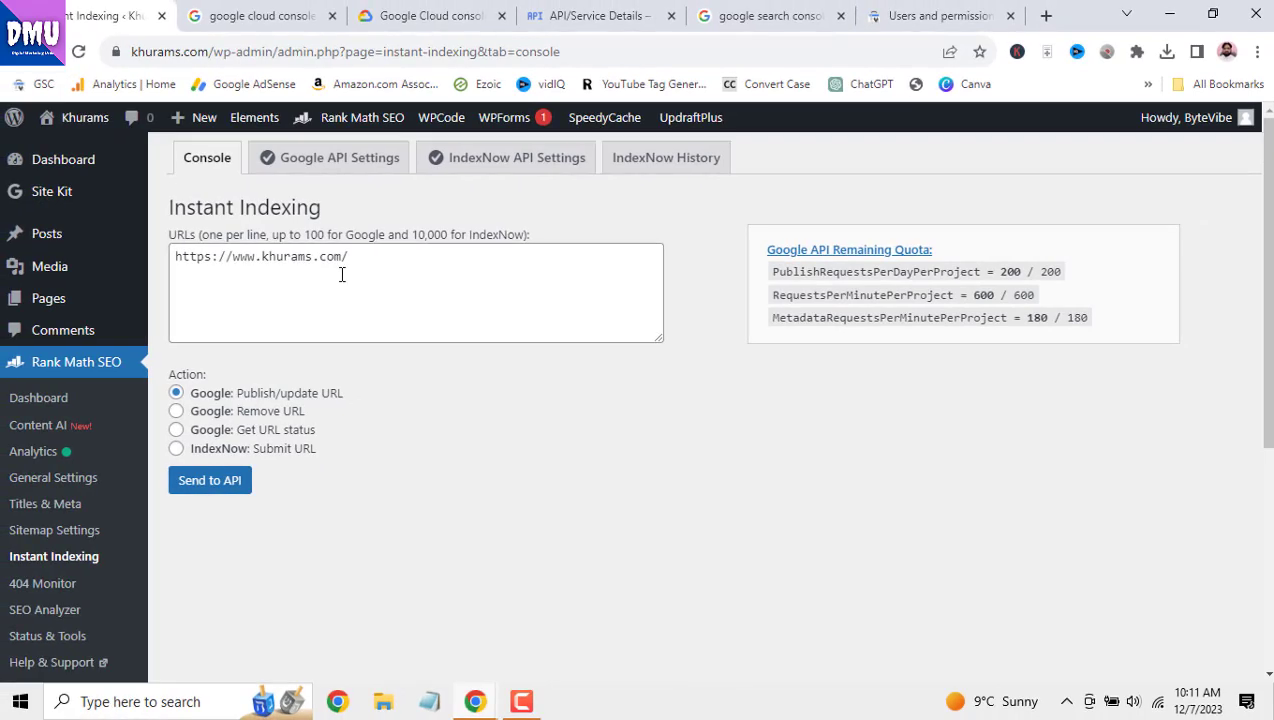
- Switch to Google Search Console and start a URL inspection for the khurams.com property
click(903, 18)
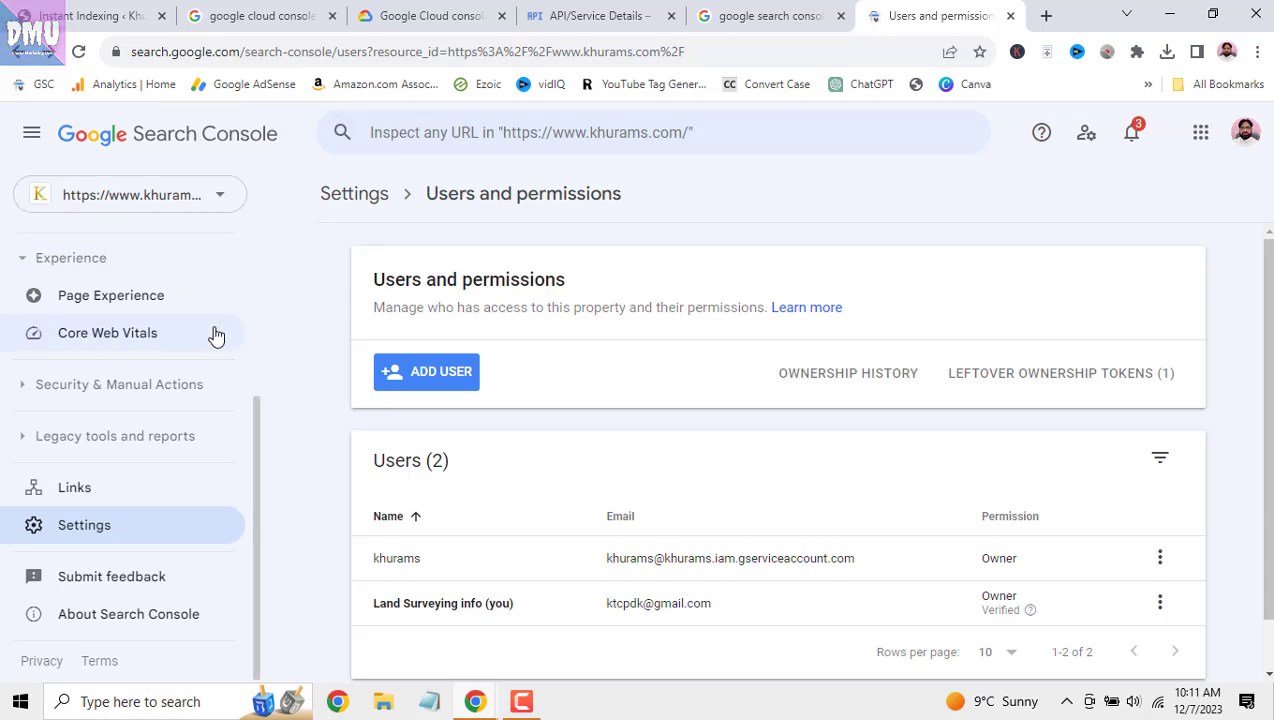
scroll(213, 335, down, 1)
scroll(200, 350, up, 3)
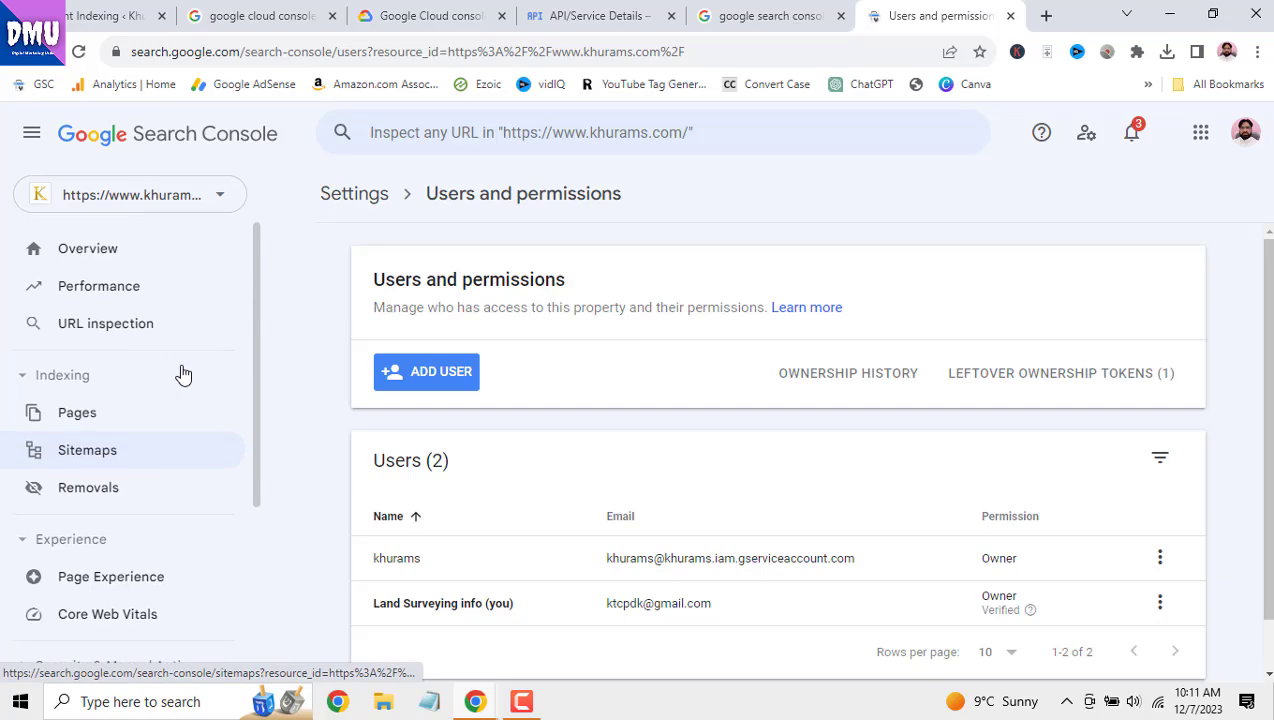
click(141, 341)
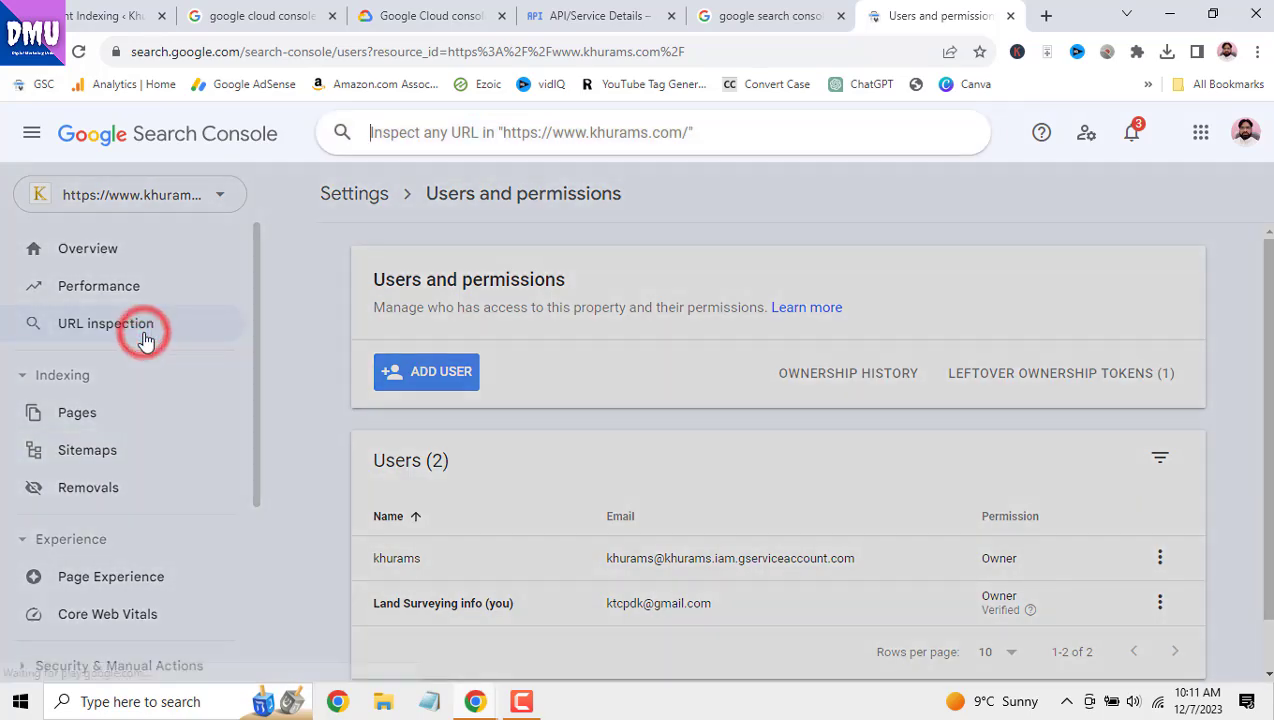
click(412, 136)
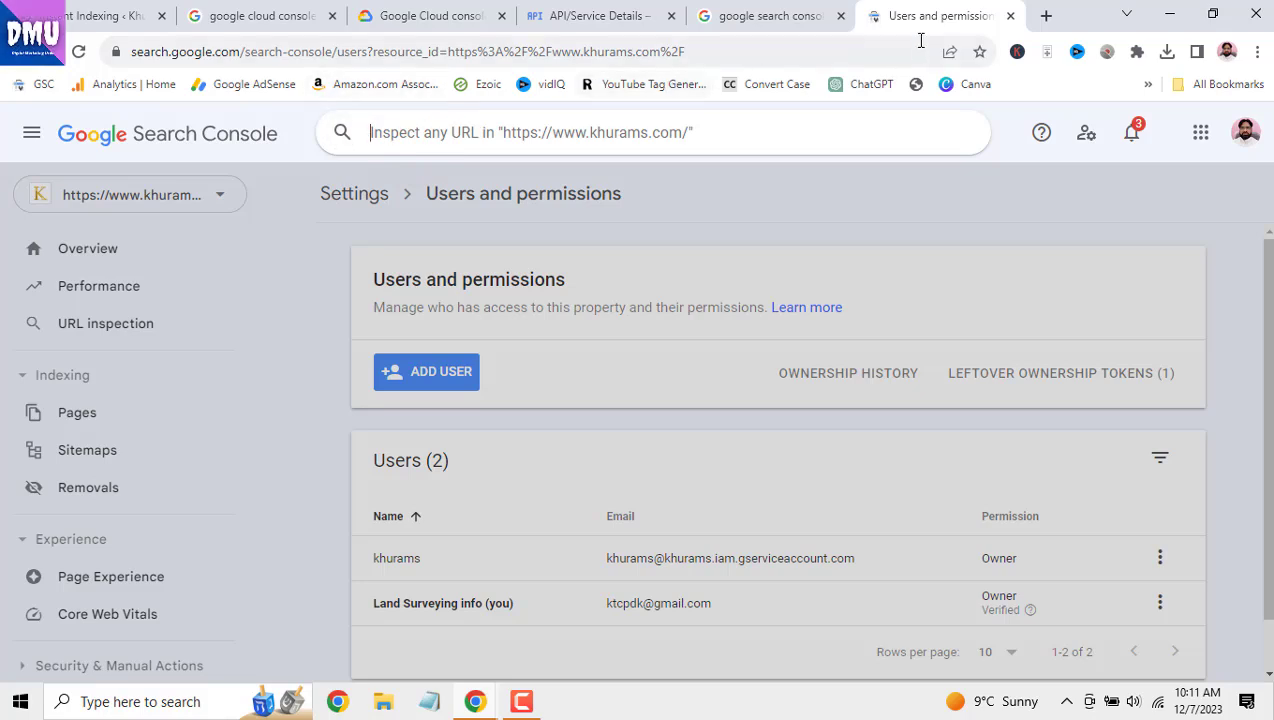
- Open the live site from the WordPress admin in a new tab and copy the Digital Marketing Courses page URL
click(96, 16)
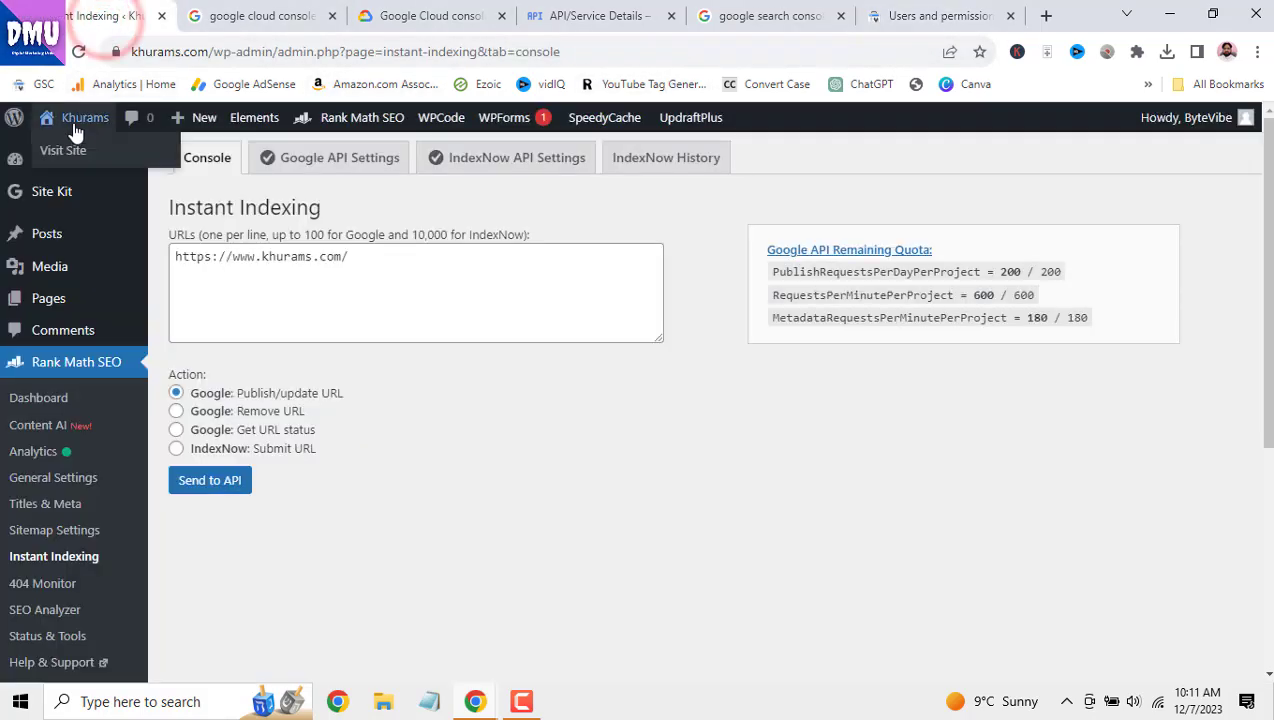
click(103, 152)
click(220, 10)
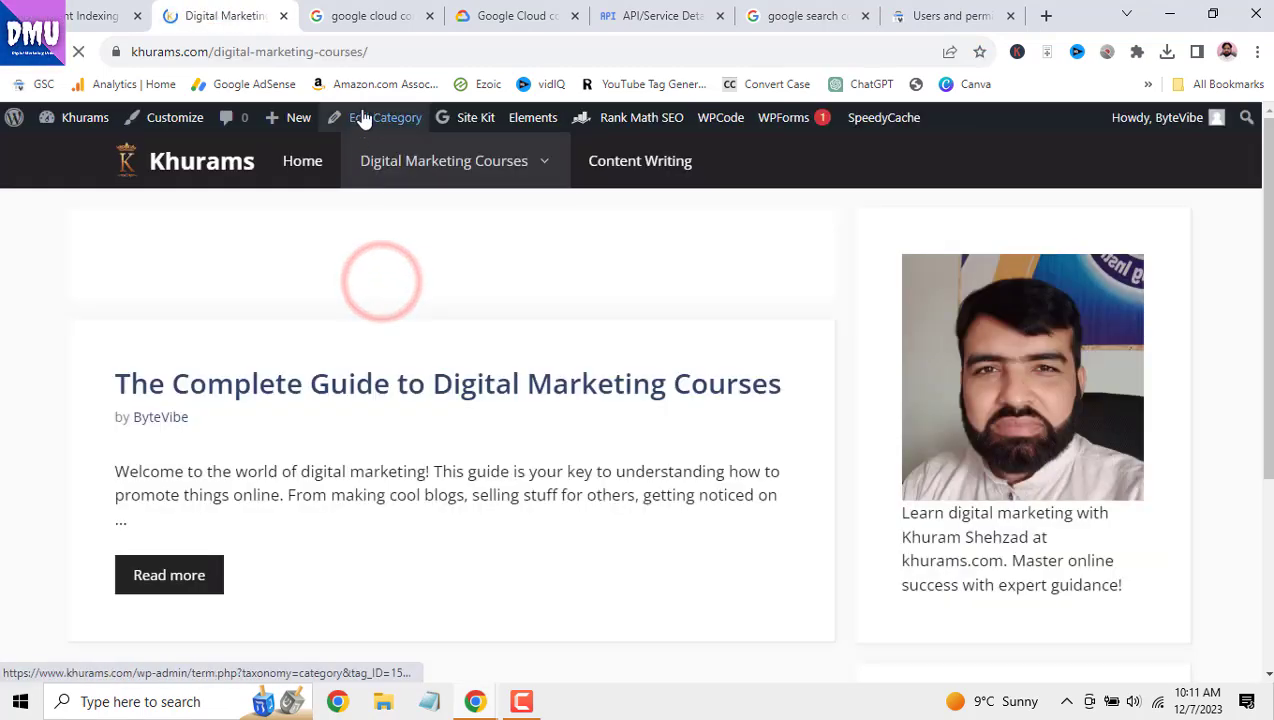
right_click(347, 52)
click(401, 172)
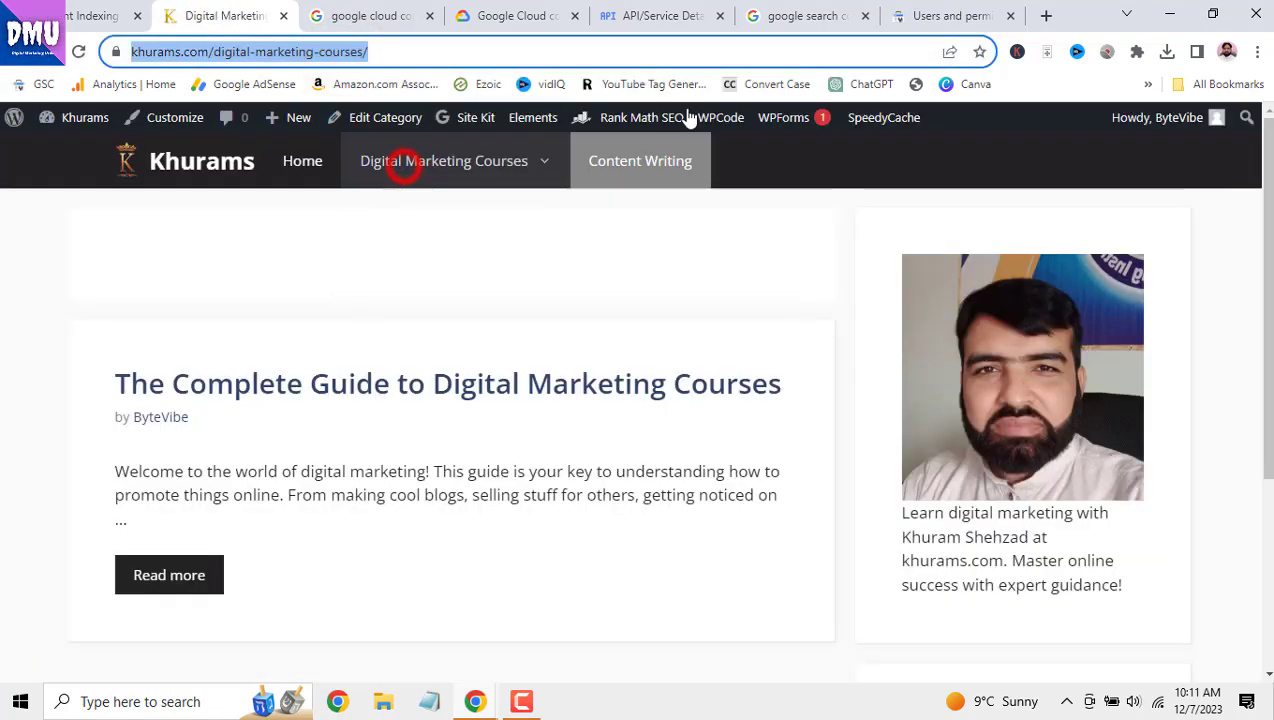
click(905, 15)
right_click(479, 133)
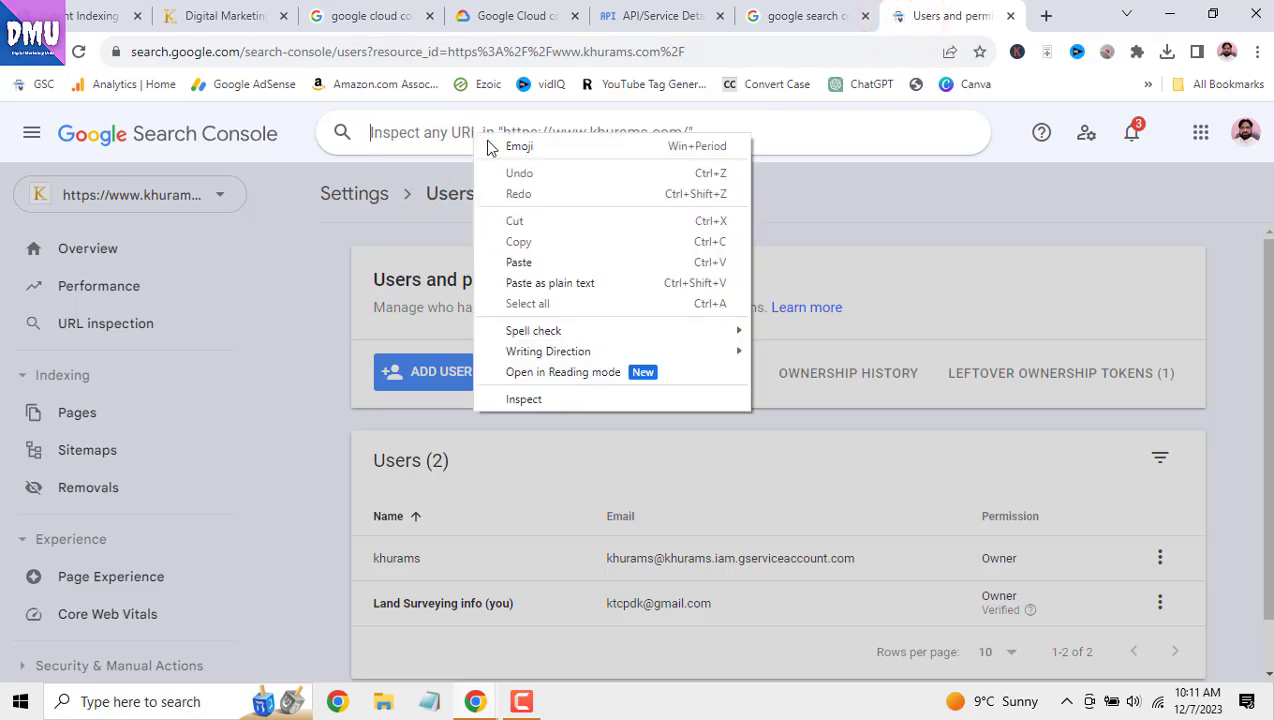
click(561, 282)
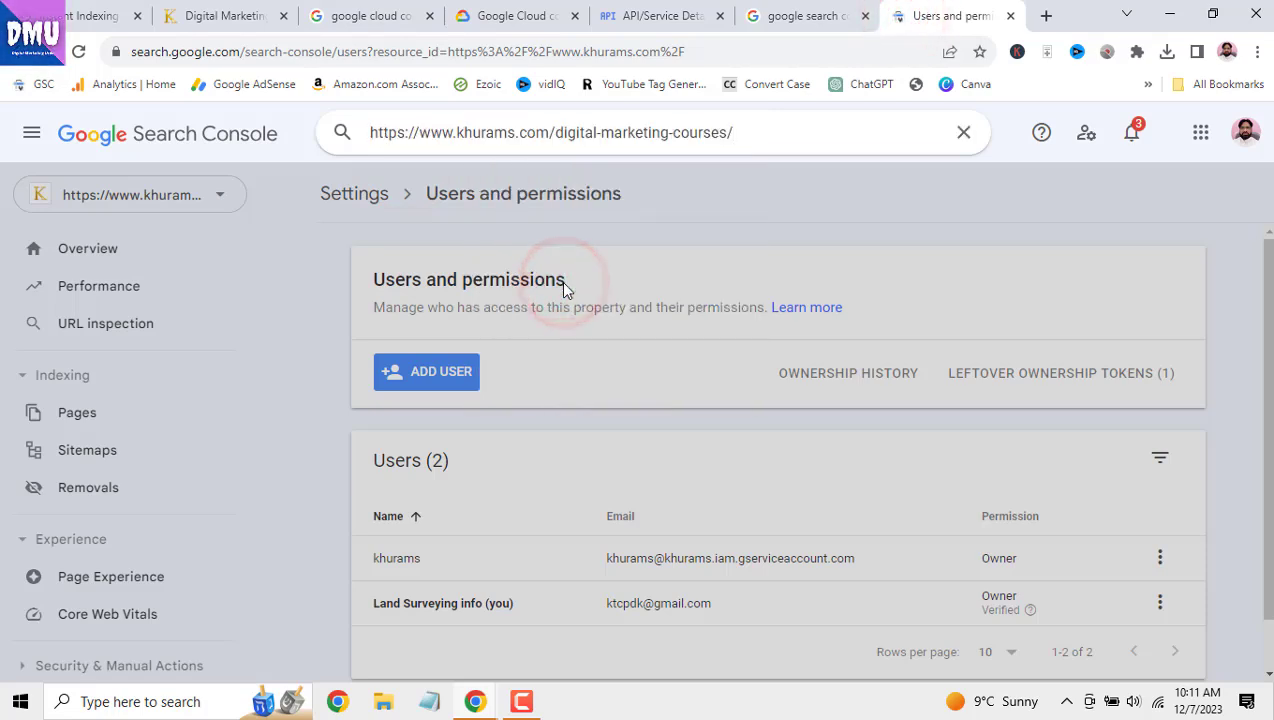
key(Return)
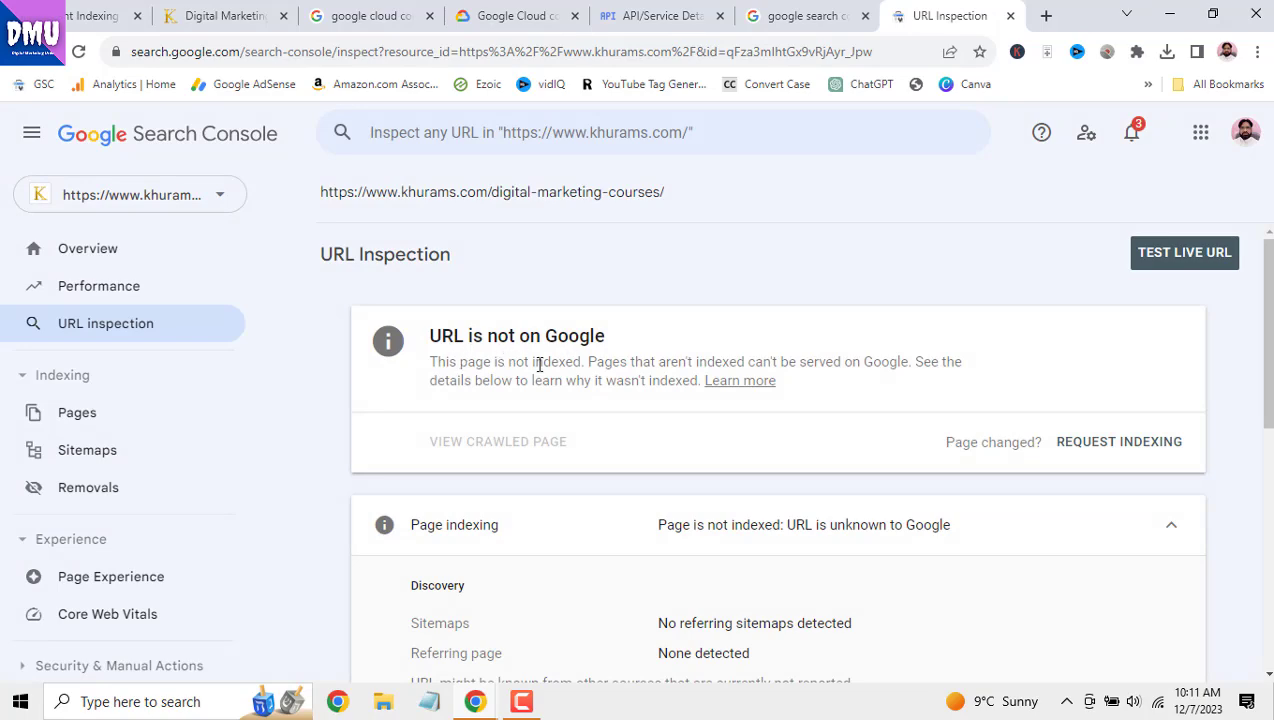
- Request indexing for the inspected digital-marketing-courses URL and dismiss the confirmation
click(1118, 446)
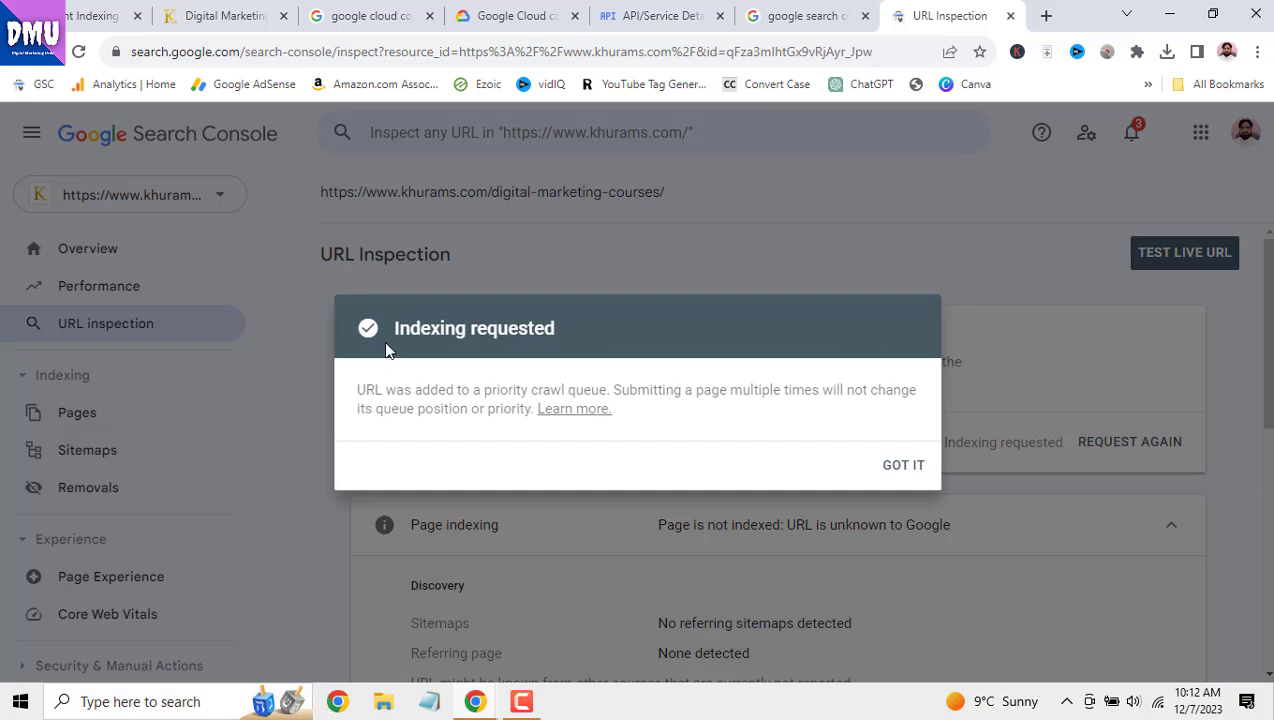
drag(389, 332, 527, 334)
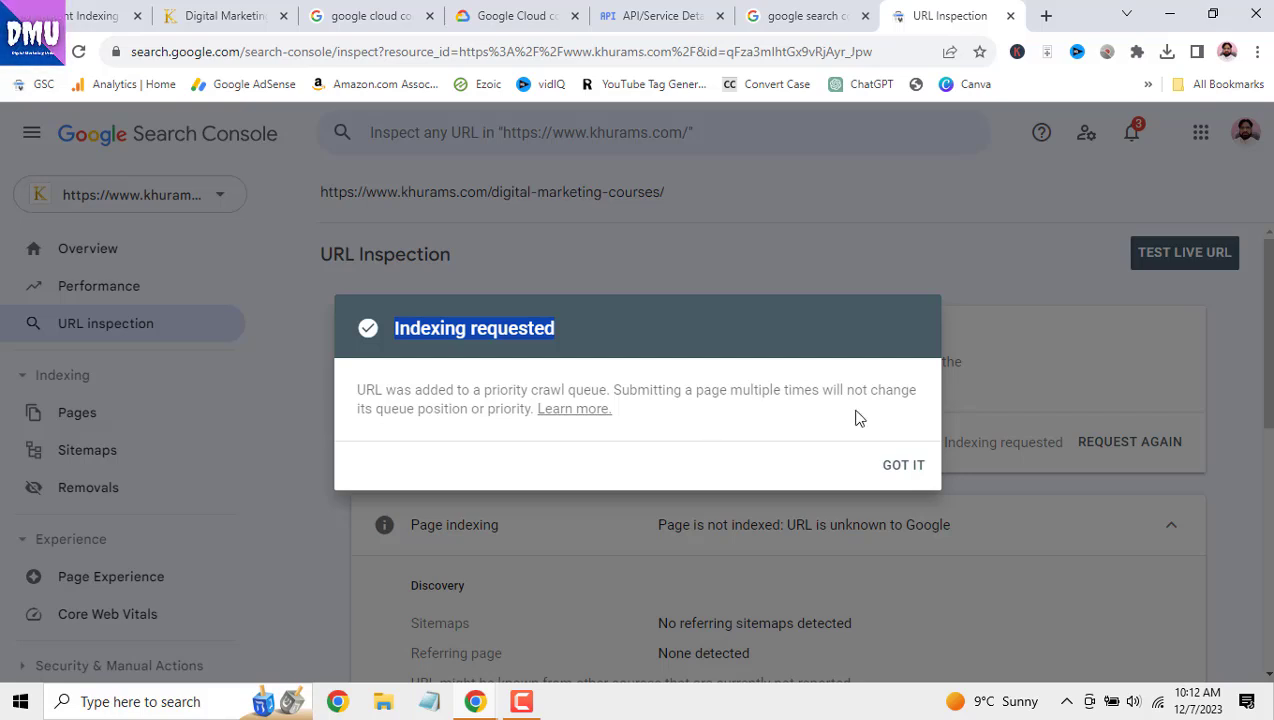
click(902, 466)
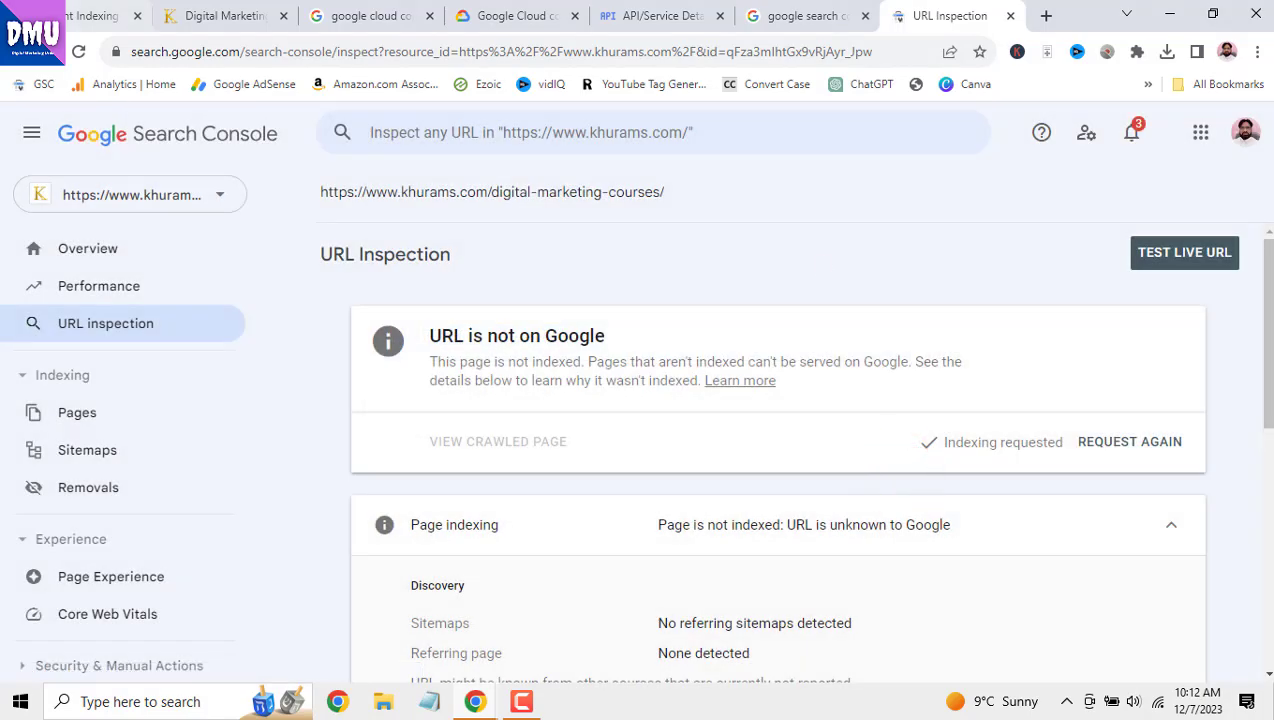
click(100, 15)
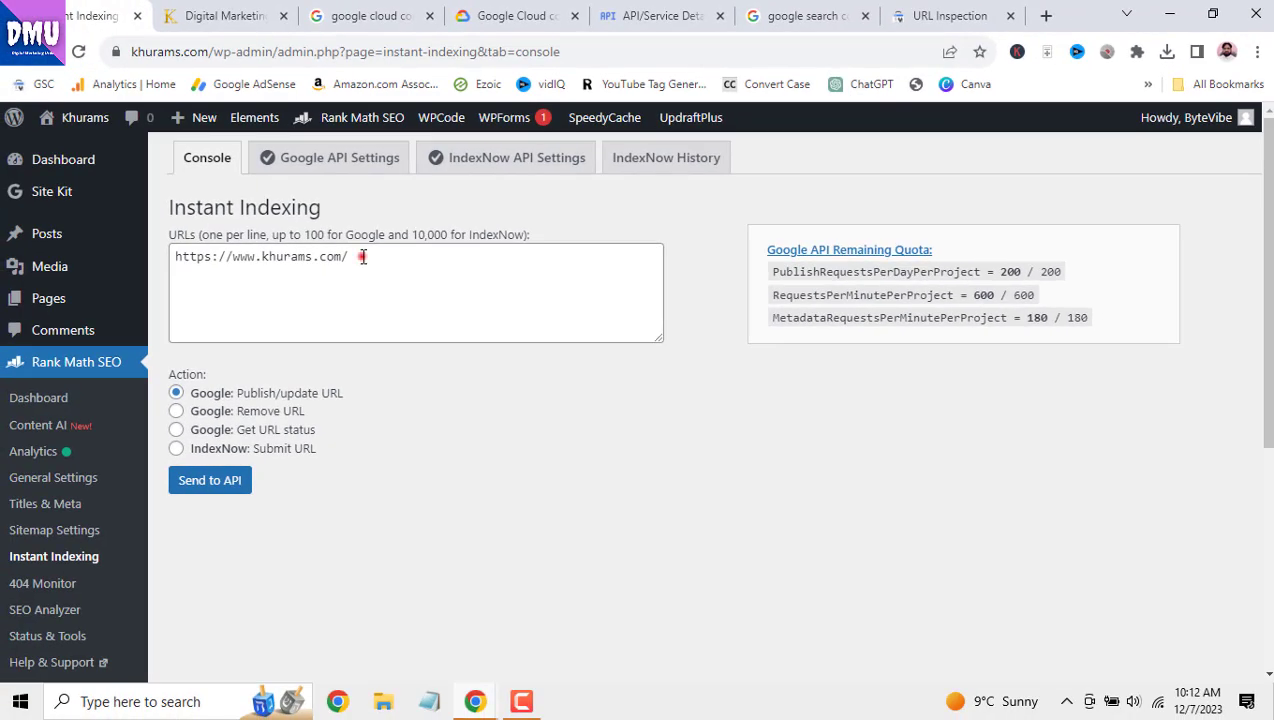
drag(234, 376, 0, 380)
drag(185, 260, 174, 258)
right_click(206, 264)
click(252, 341)
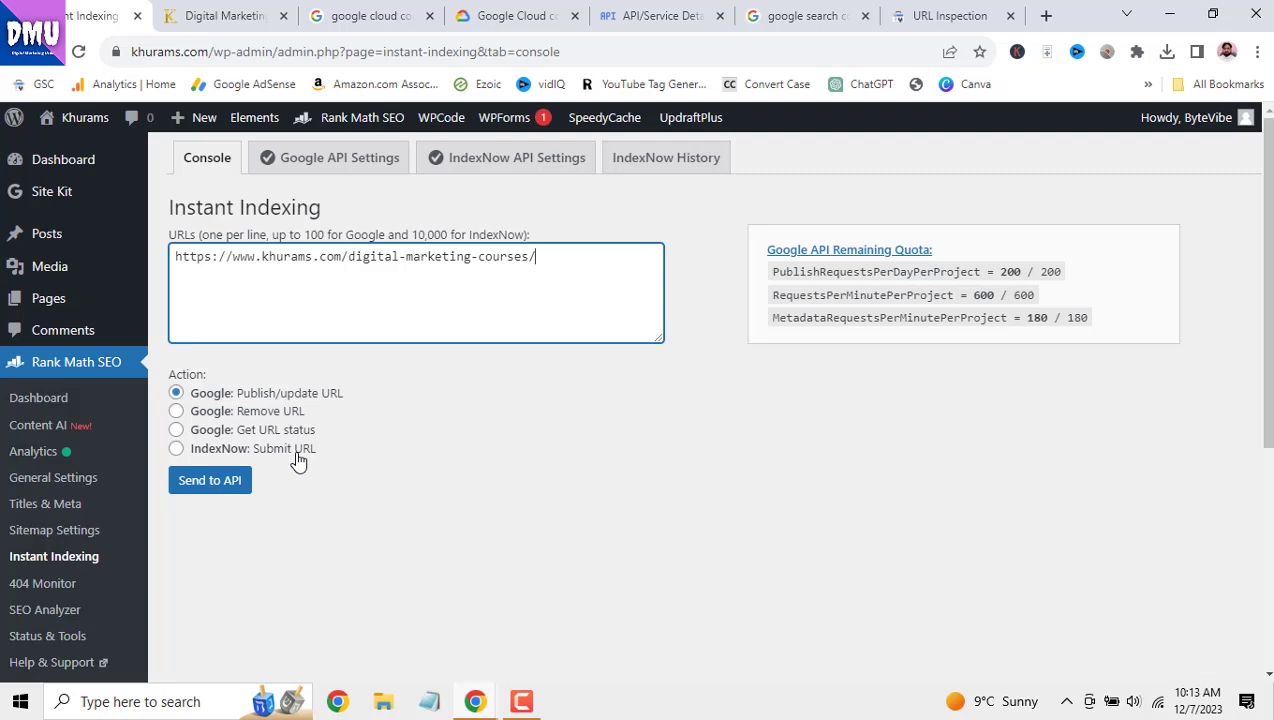
click(246, 484)
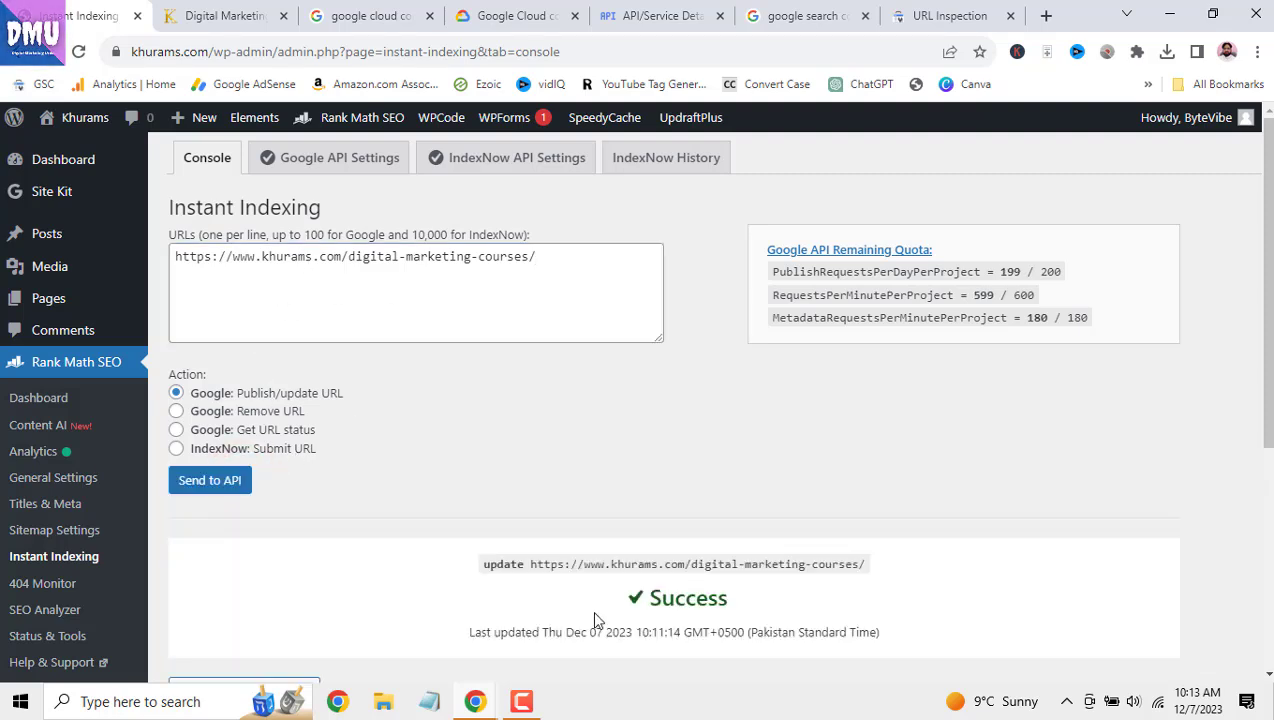
drag(618, 600, 758, 610)
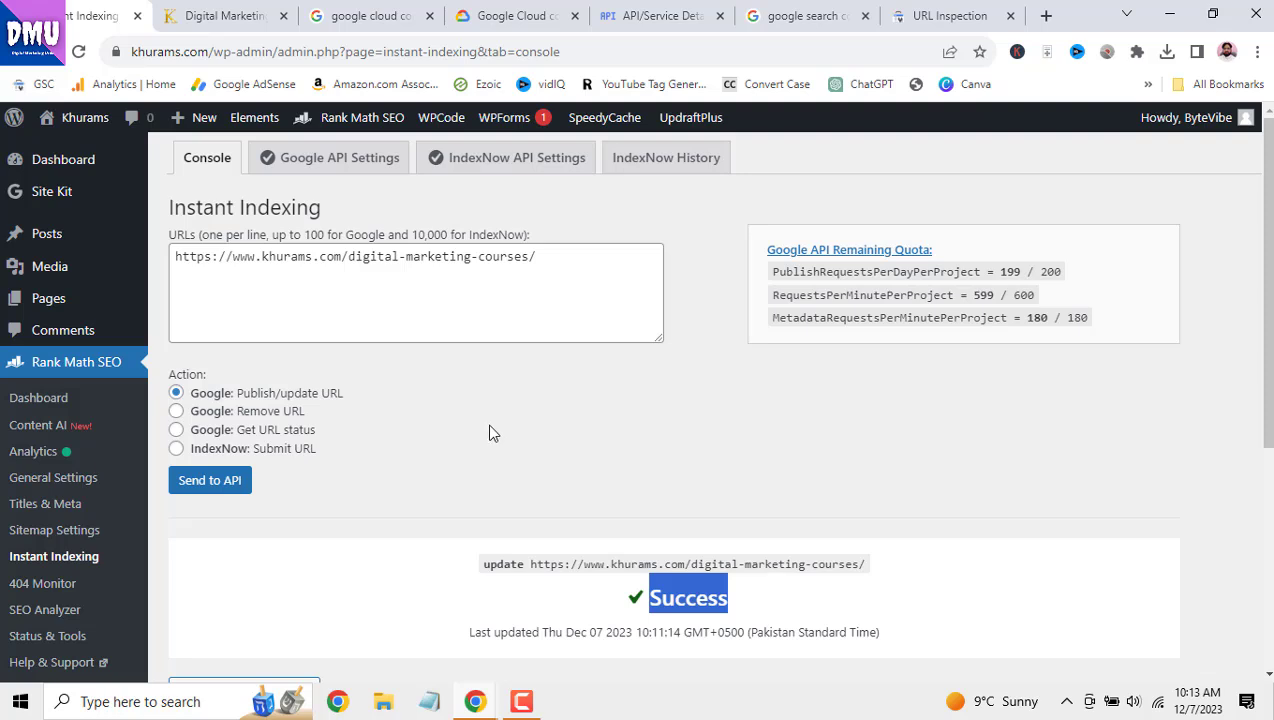
- Open the post "The Complete Guide to Digital Marketing Courses" for editing and copy its introductory paragraph
mouse_move(51, 247)
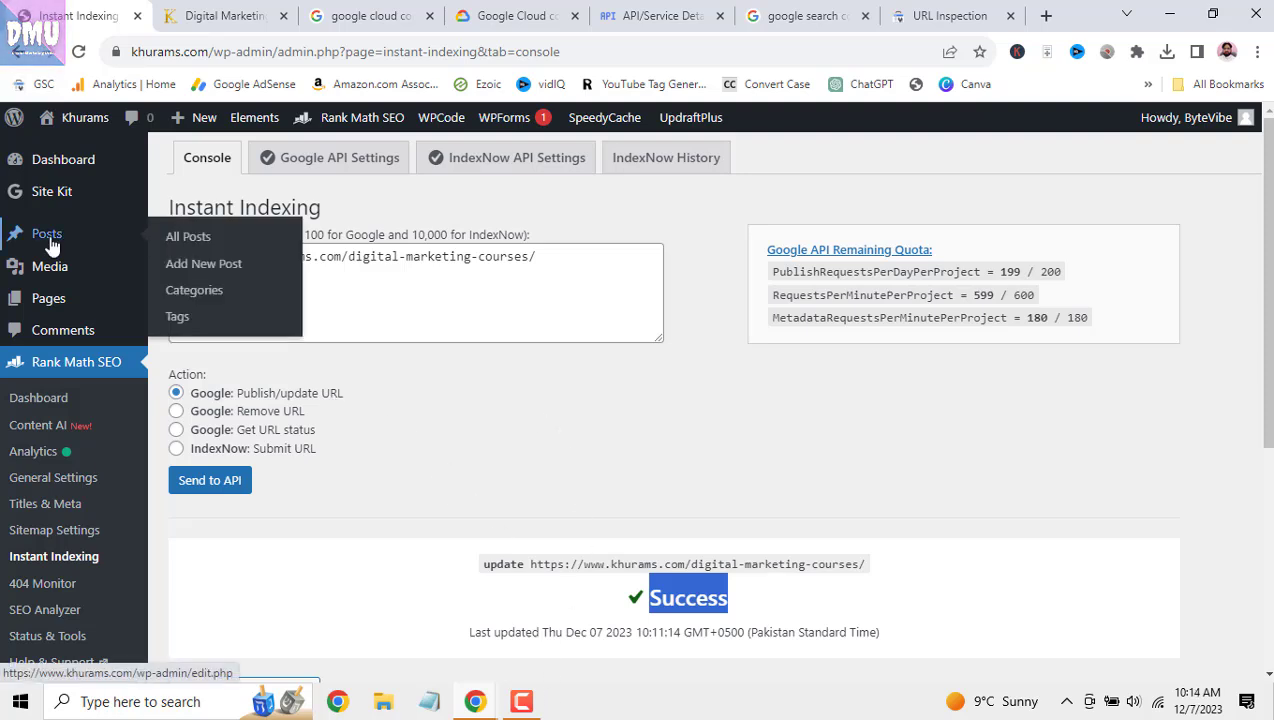
click(188, 240)
mouse_move(423, 443)
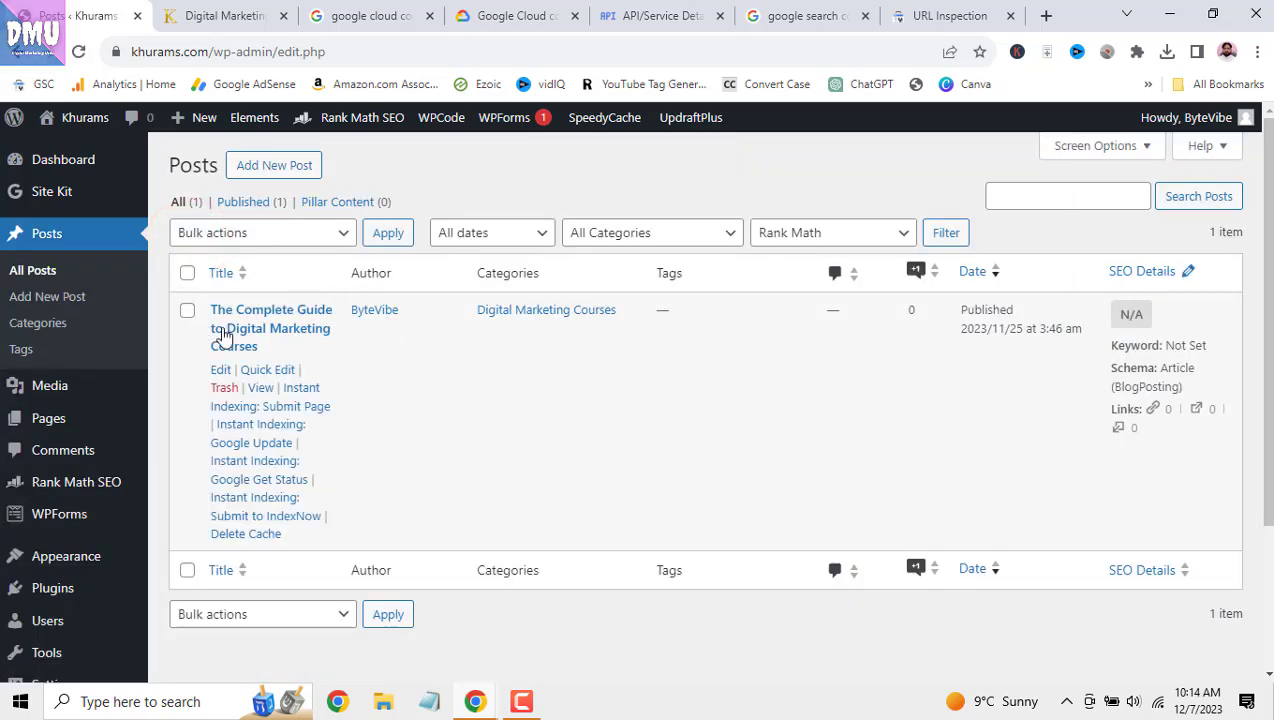
click(222, 370)
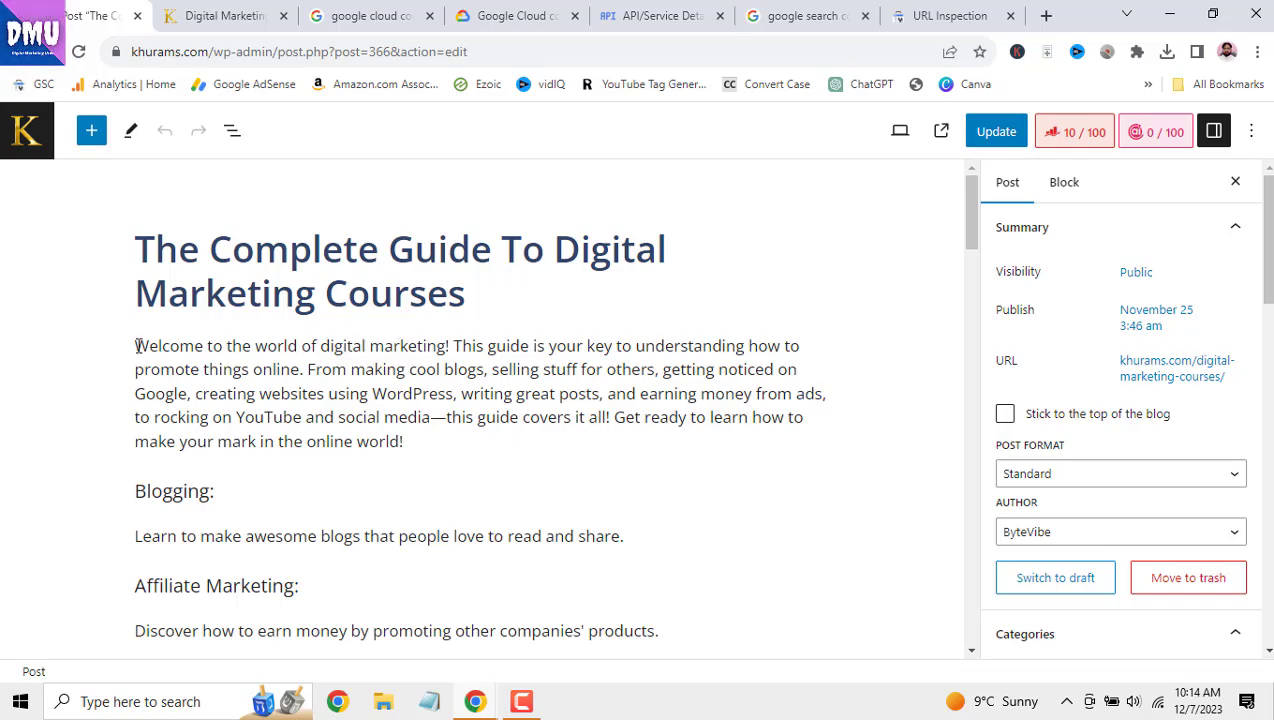
drag(137, 346, 435, 450)
right_click(390, 390)
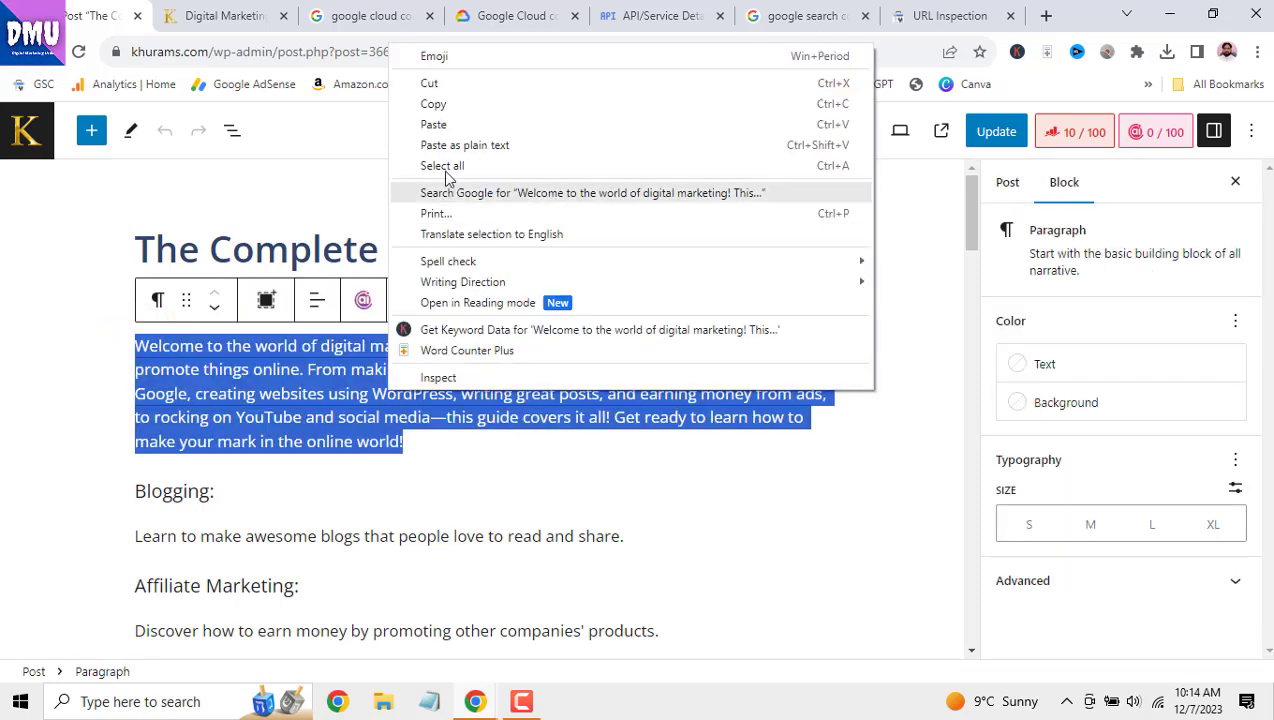
click(452, 104)
- Open ChatGPT in a new tab and submit the prompt "imrove it:" followed by the copied introductory paragraph
right_click(862, 90)
click(886, 105)
click(940, 18)
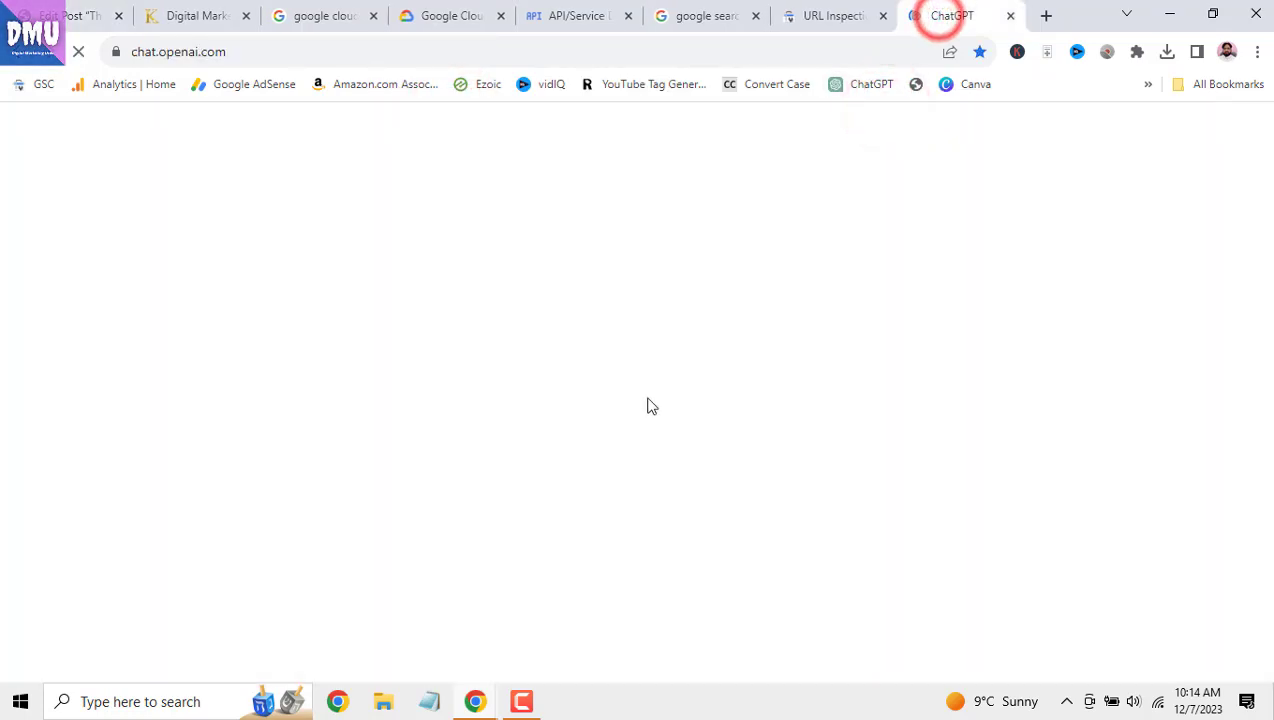
click(612, 614)
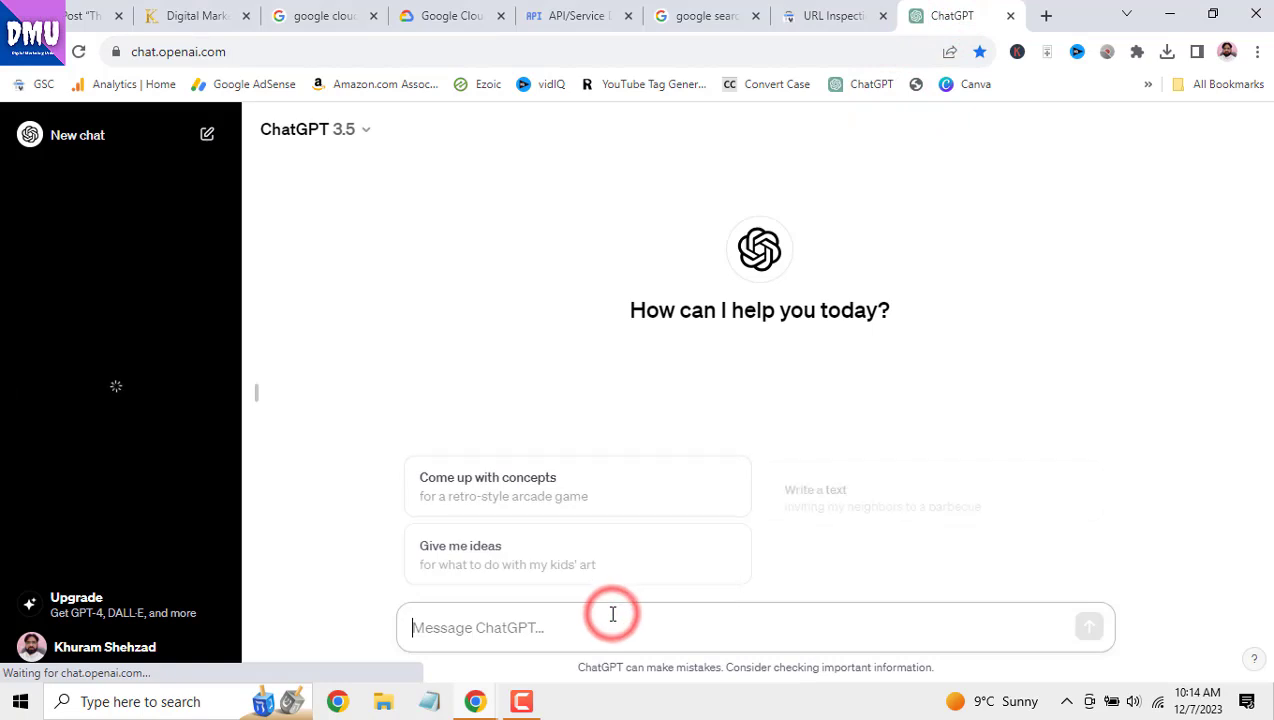
text(imrove it)
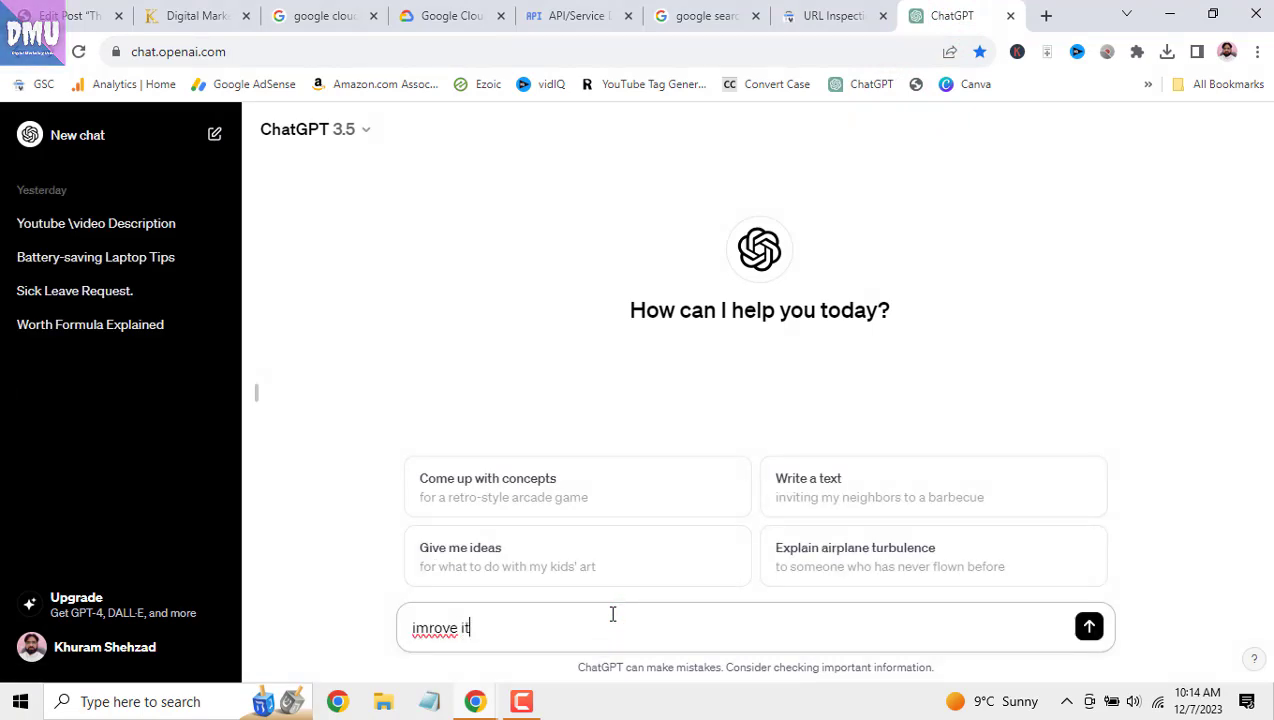
text(:)
key(ctrl+v)
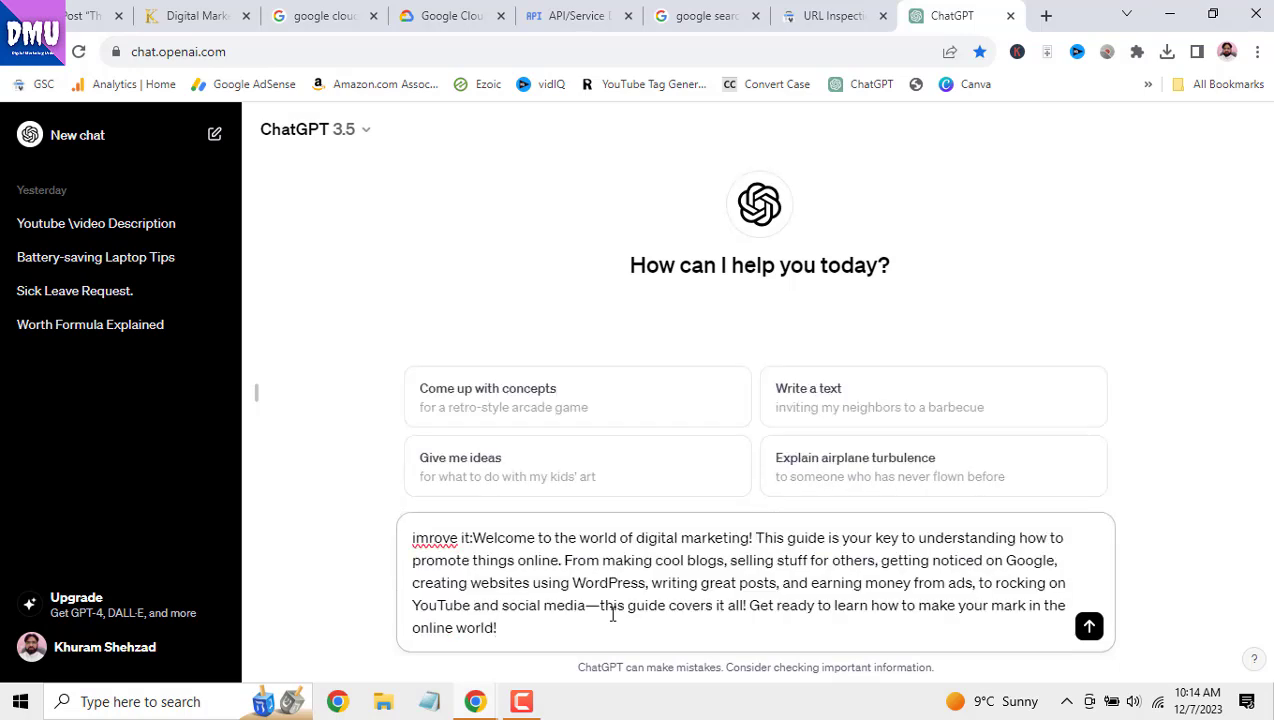
key(Return)
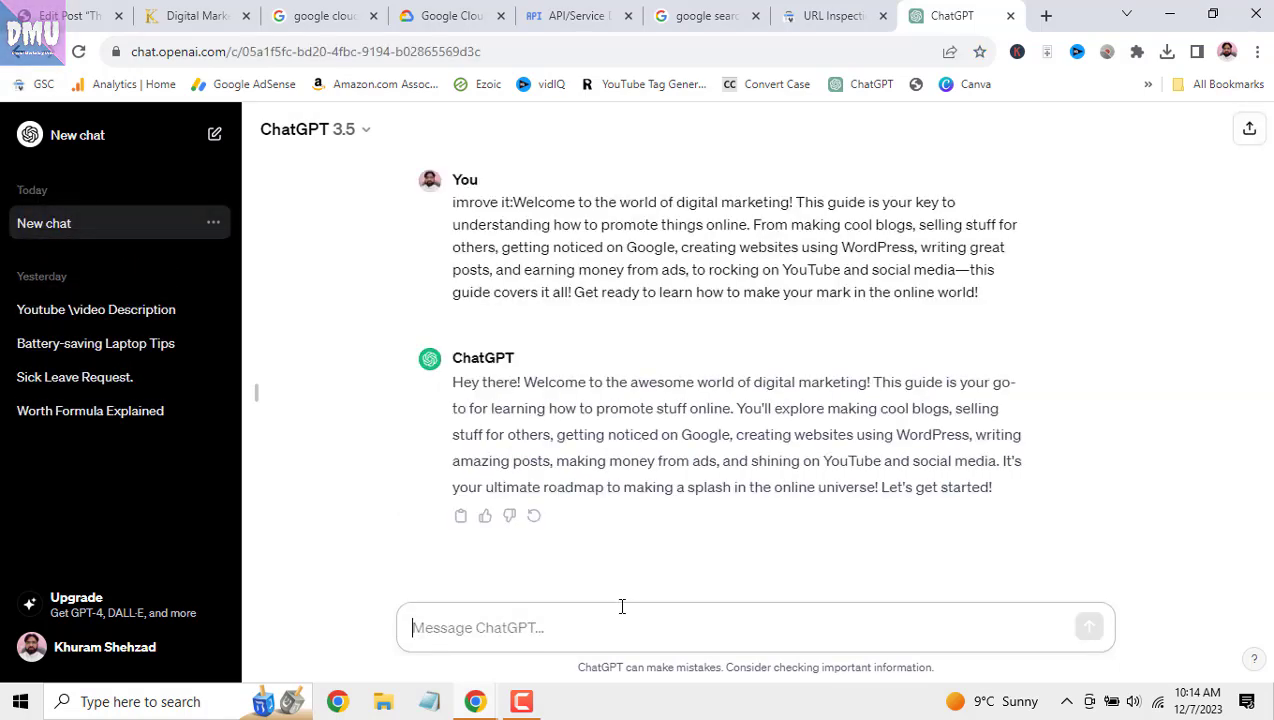
- Replace the post's introductory paragraph with the rewritten text copied from ChatGPT and update the post
click(462, 518)
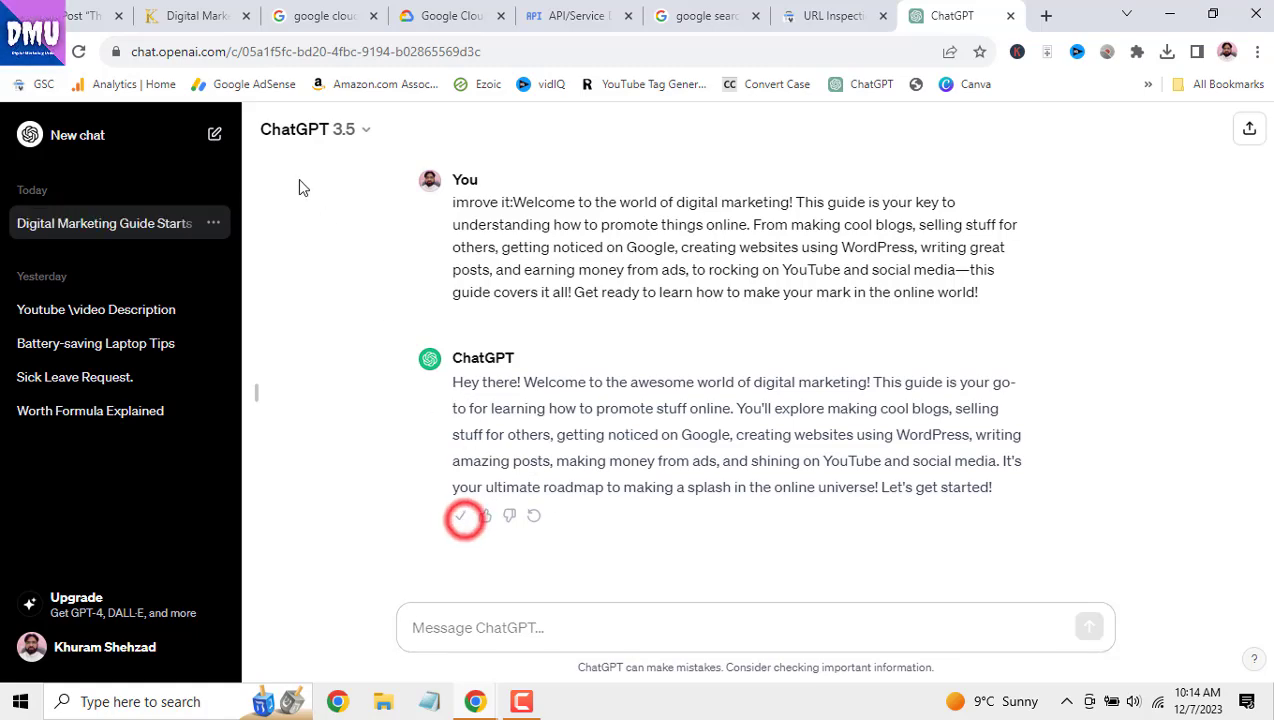
key(ctrl+Tab)
right_click(345, 395)
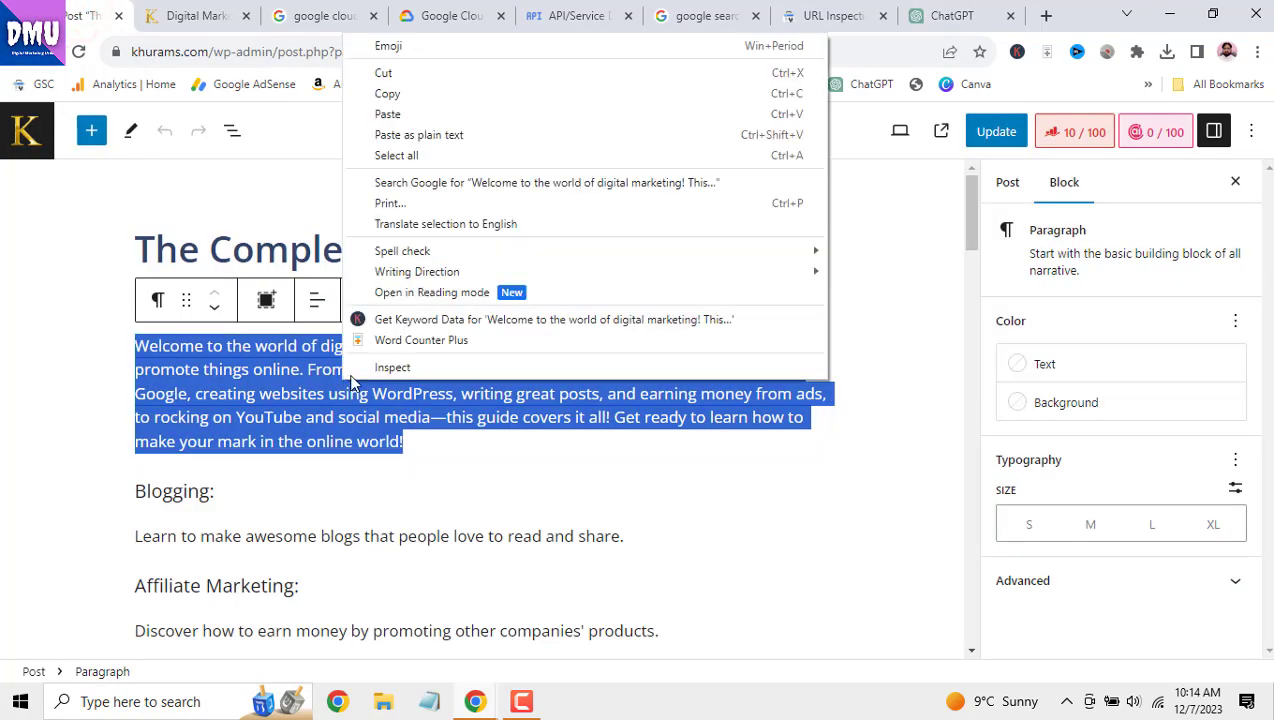
click(435, 134)
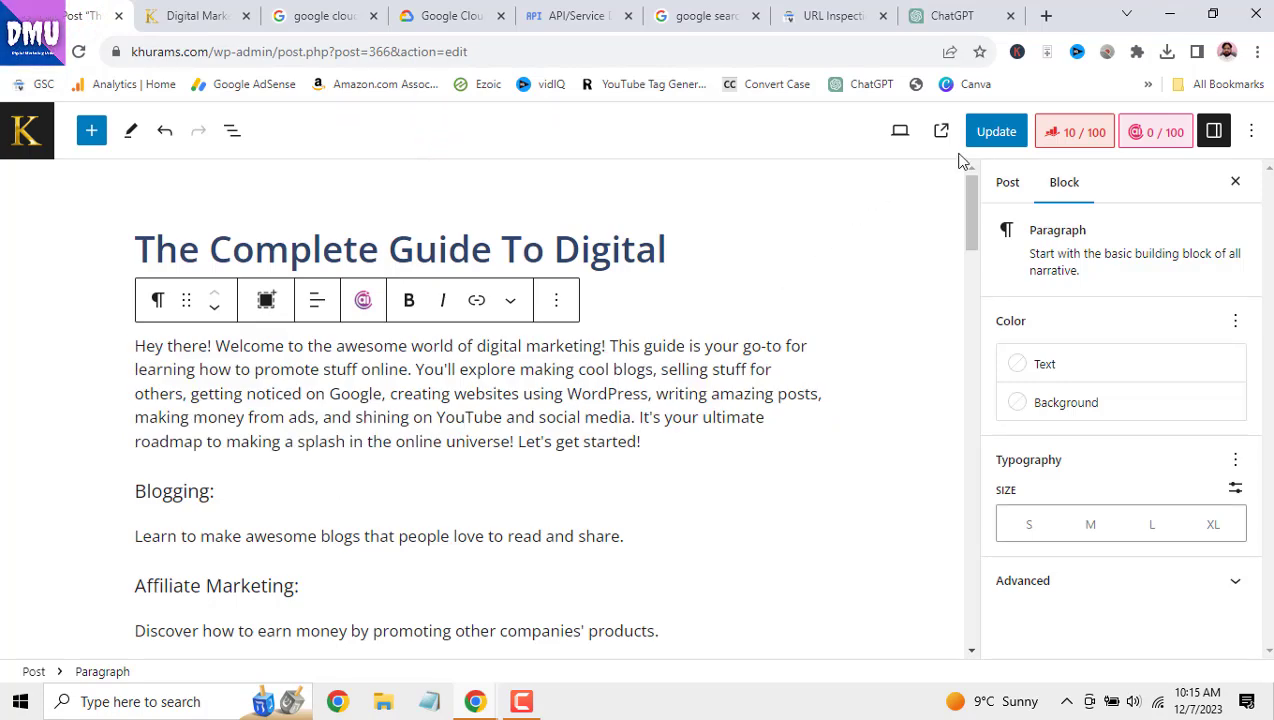
click(993, 134)
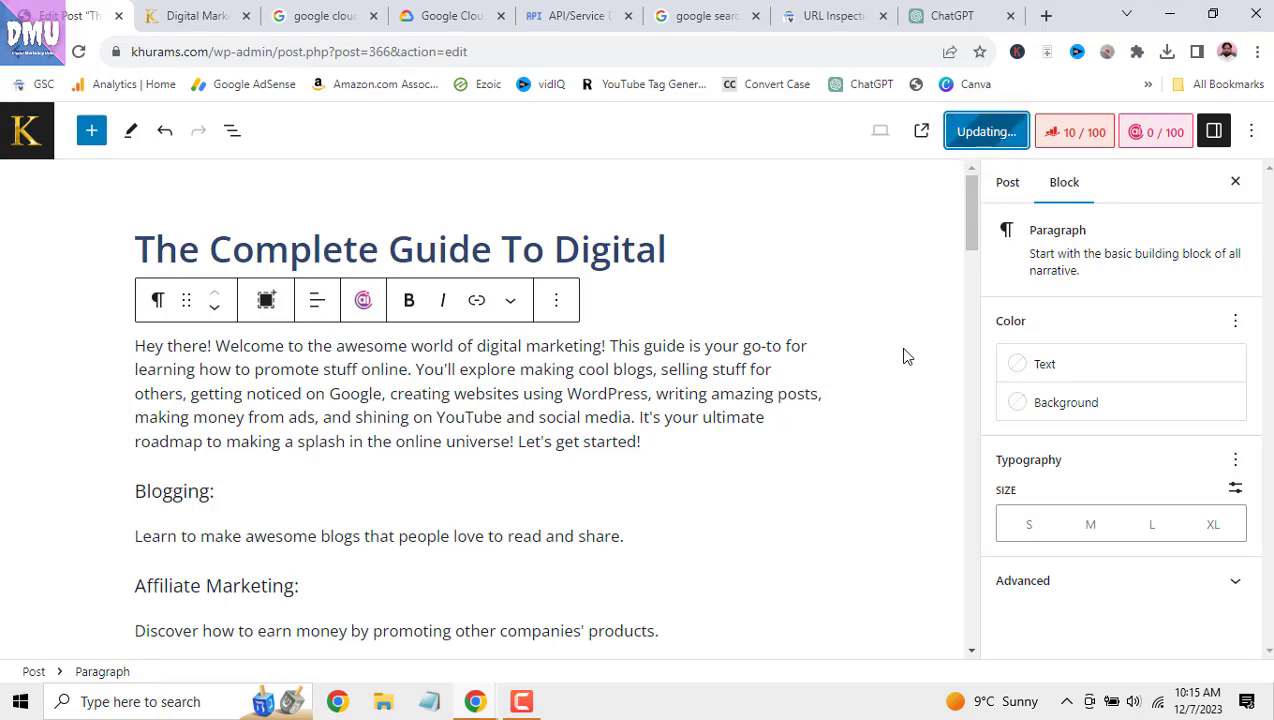
- Return to the WordPress post list and switch to the live site's Digital Marketing Courses page
click(28, 143)
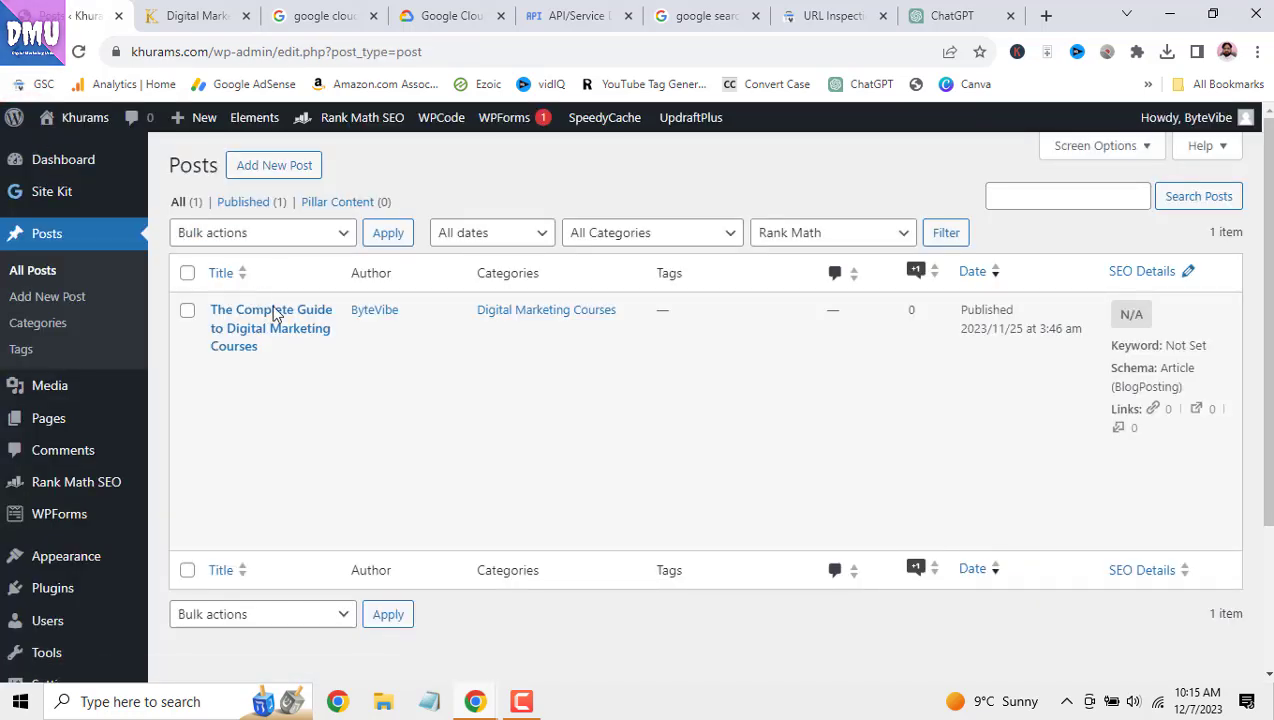
mouse_move(299, 345)
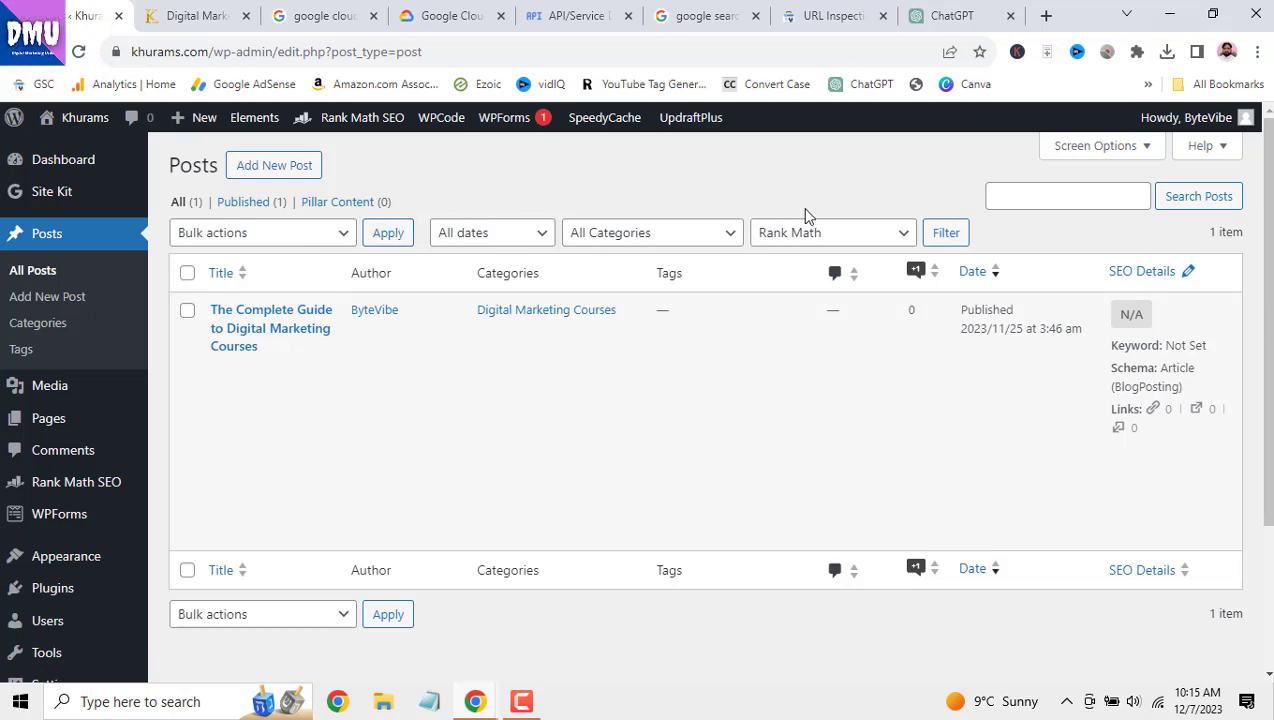
click(182, 16)
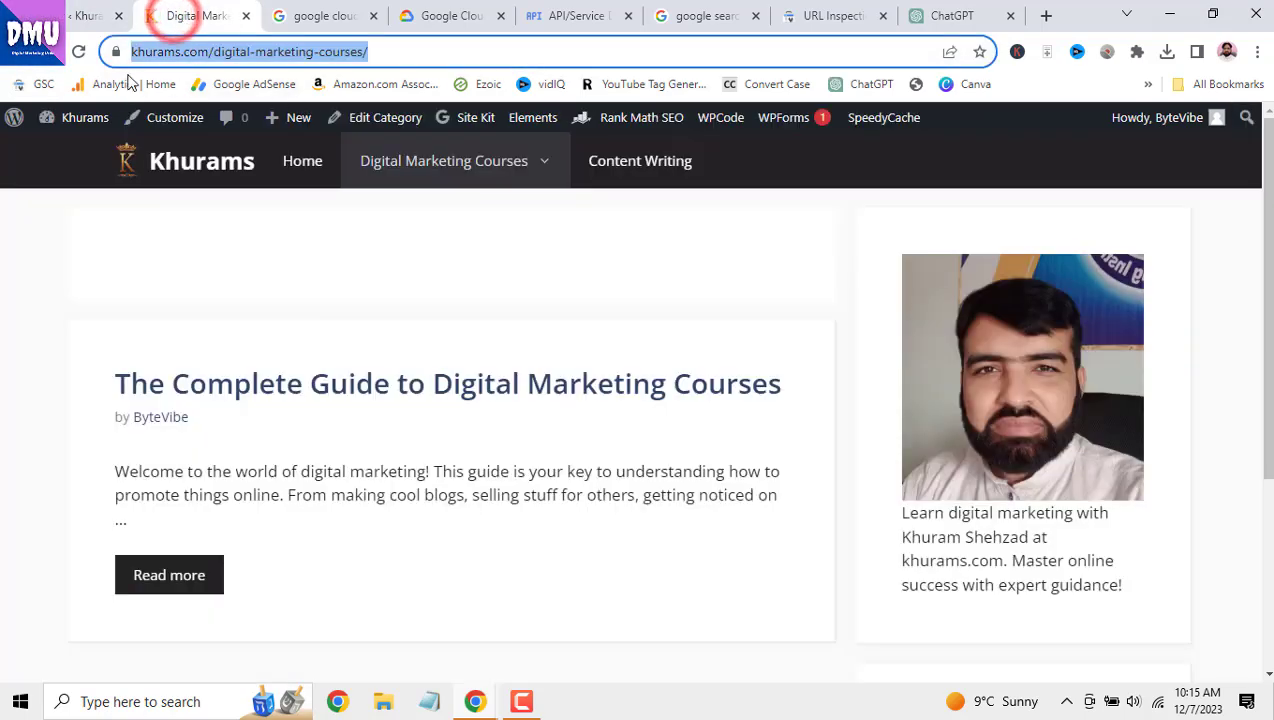
- Open the post "The Complete Guide to Digital Marketing Courses" for editing and set its publish date to November 26, 2023
click(90, 15)
click(220, 370)
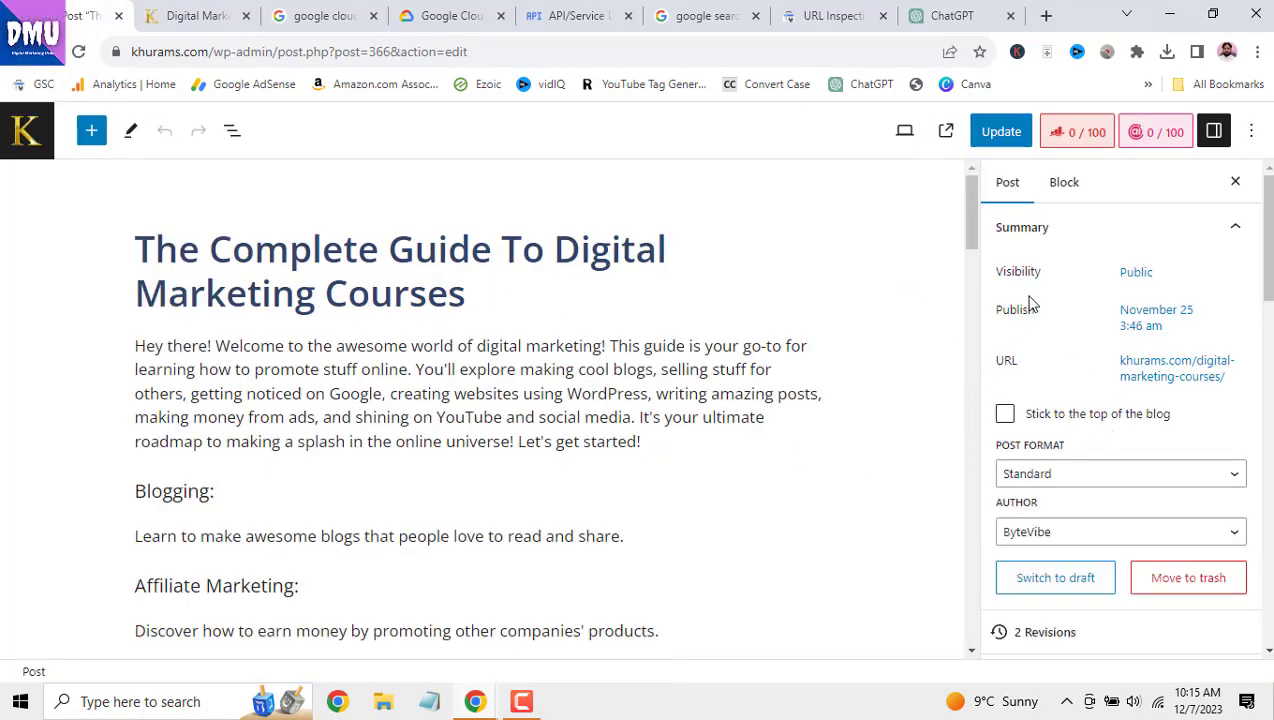
click(1170, 327)
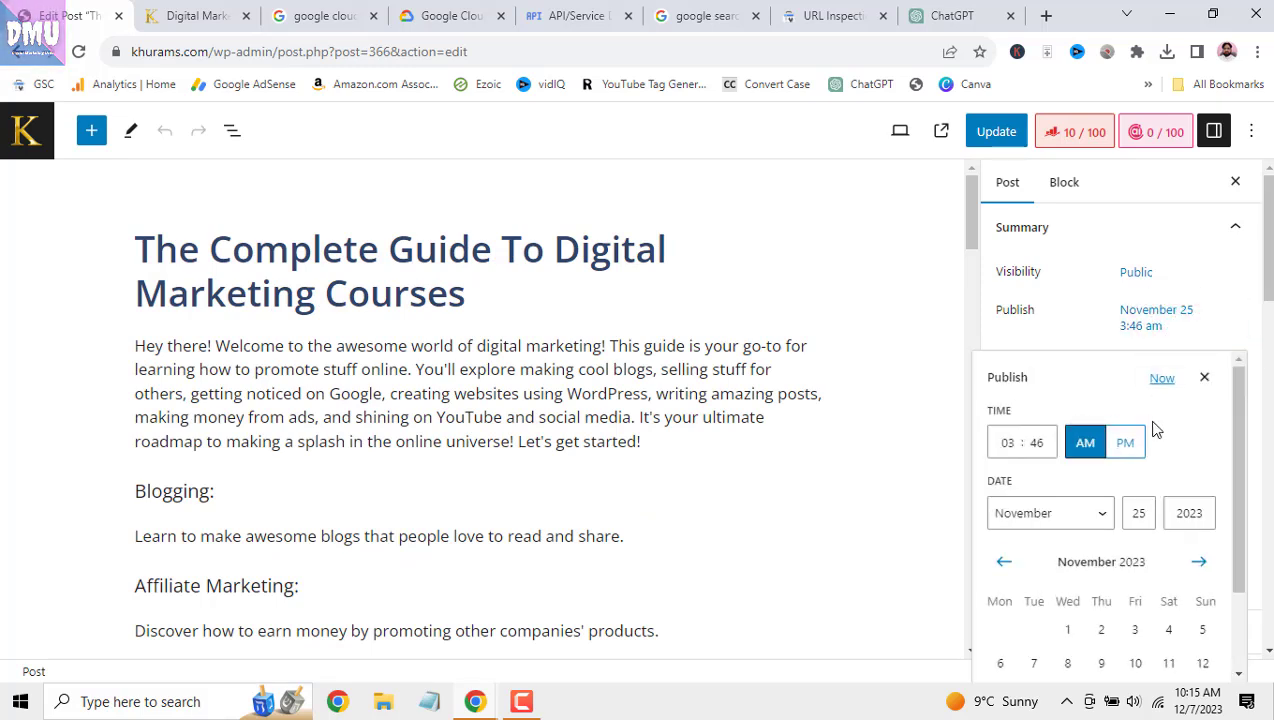
scroll(1155, 427, down, 1)
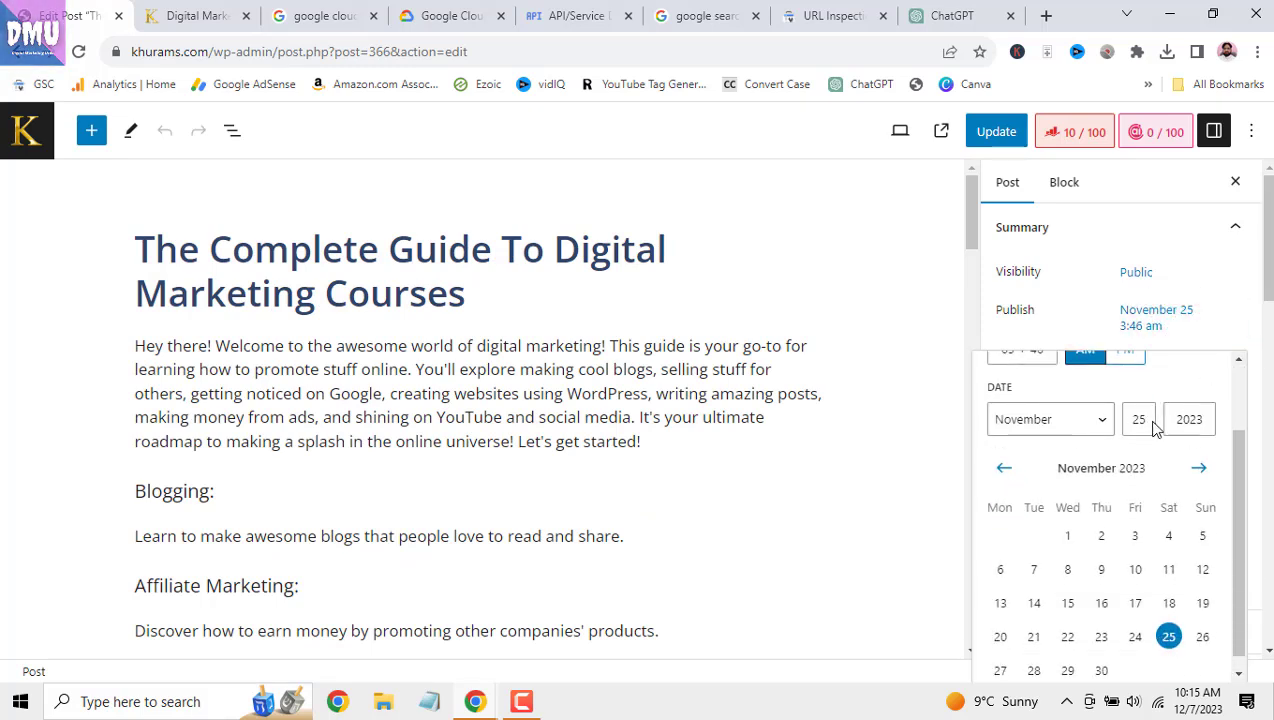
click(1203, 637)
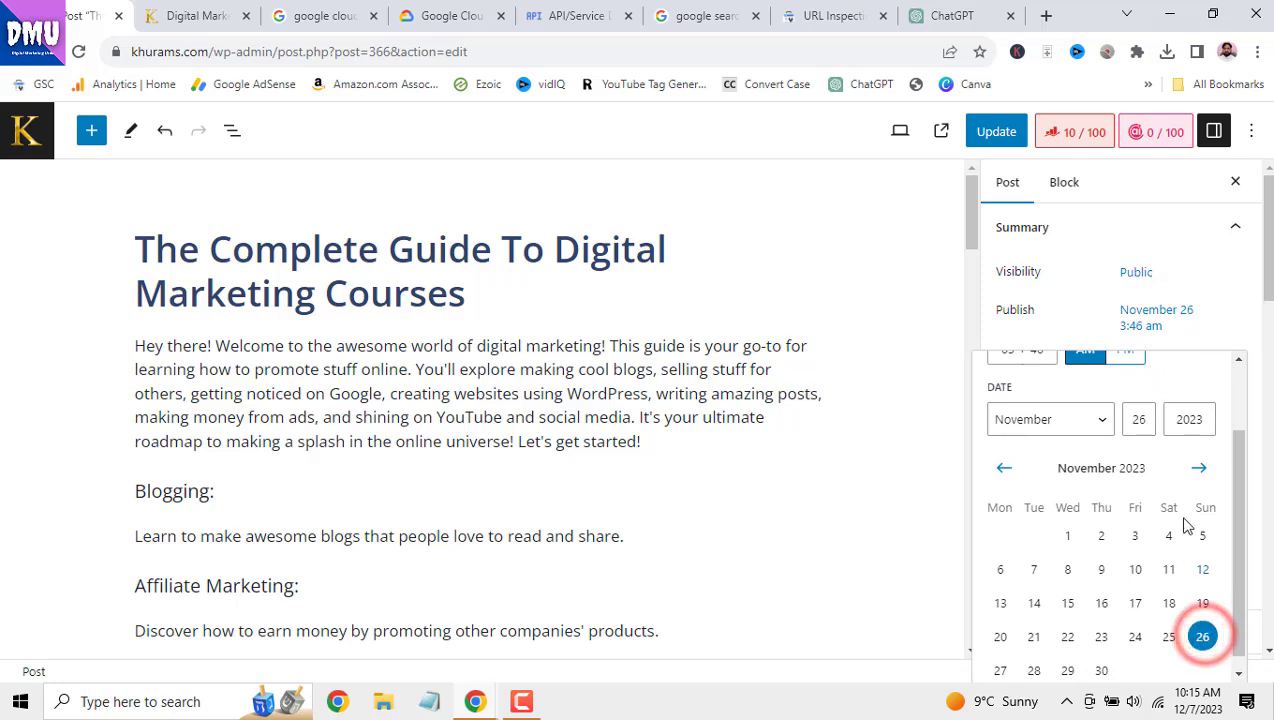
scroll(1155, 415, down, 1)
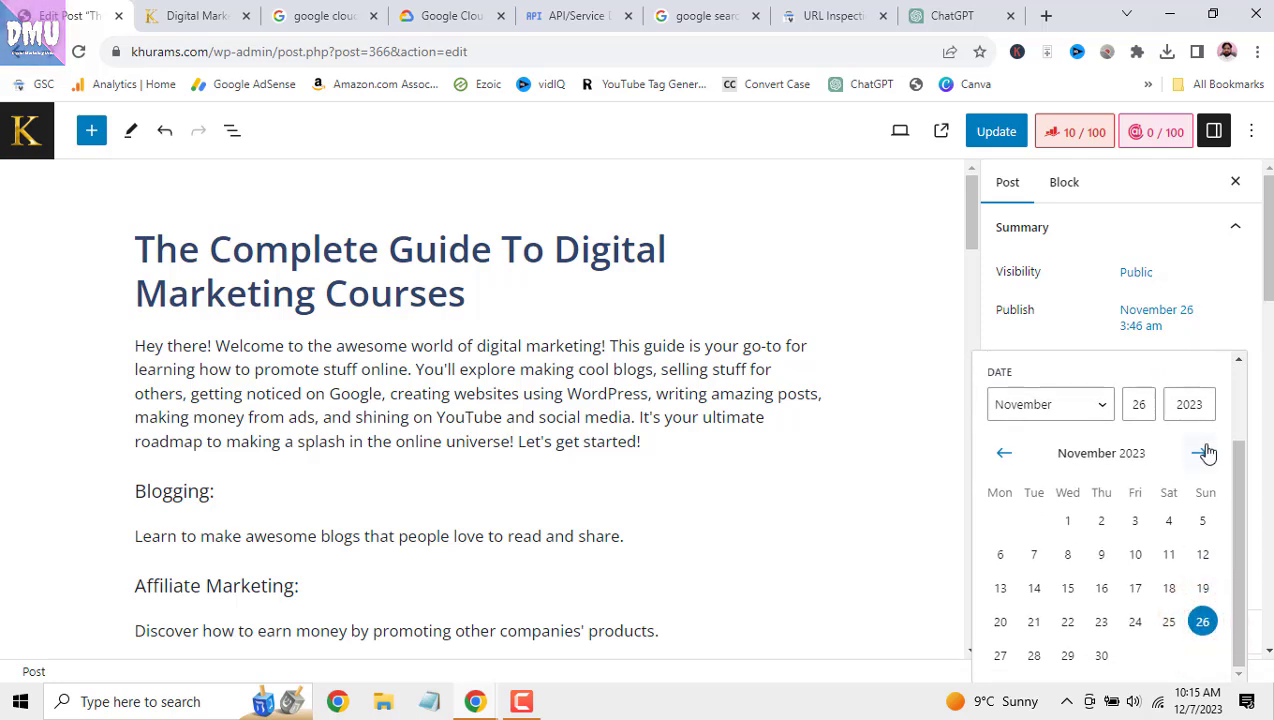
click(1226, 298)
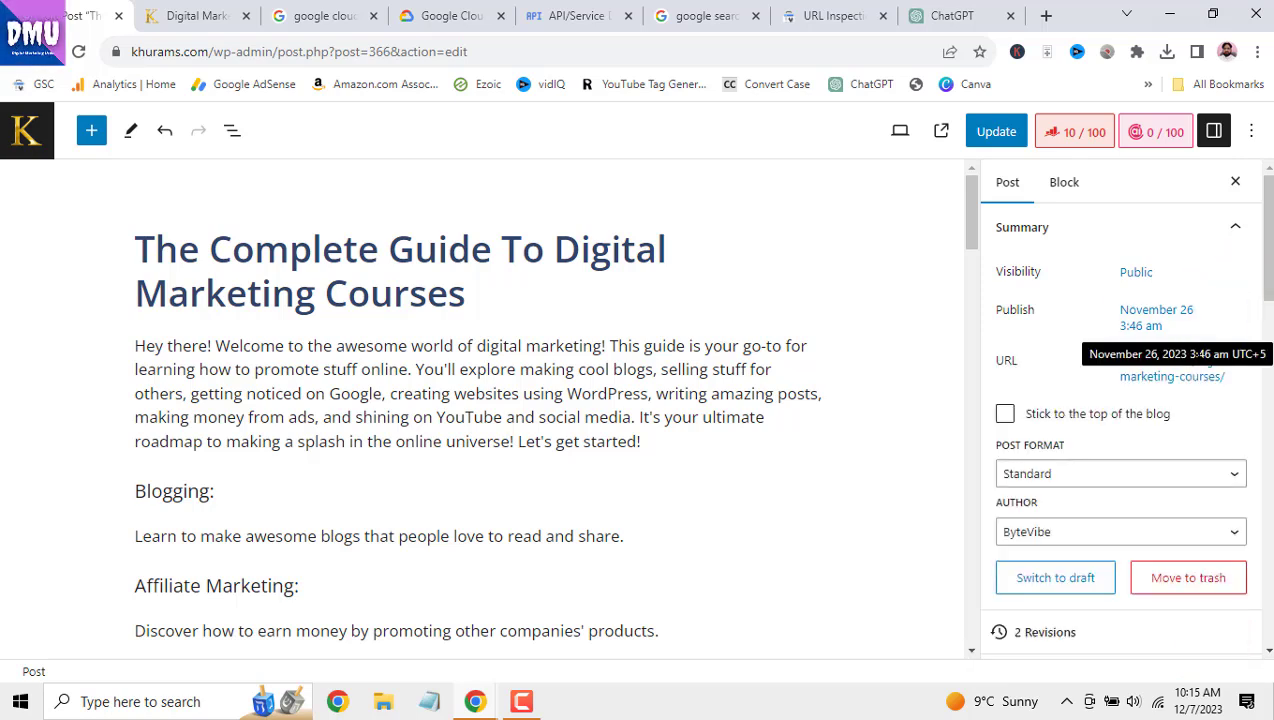
- Reschedule the post's publish date to December 8, 2023, save the update and return to the post list
click(1184, 322)
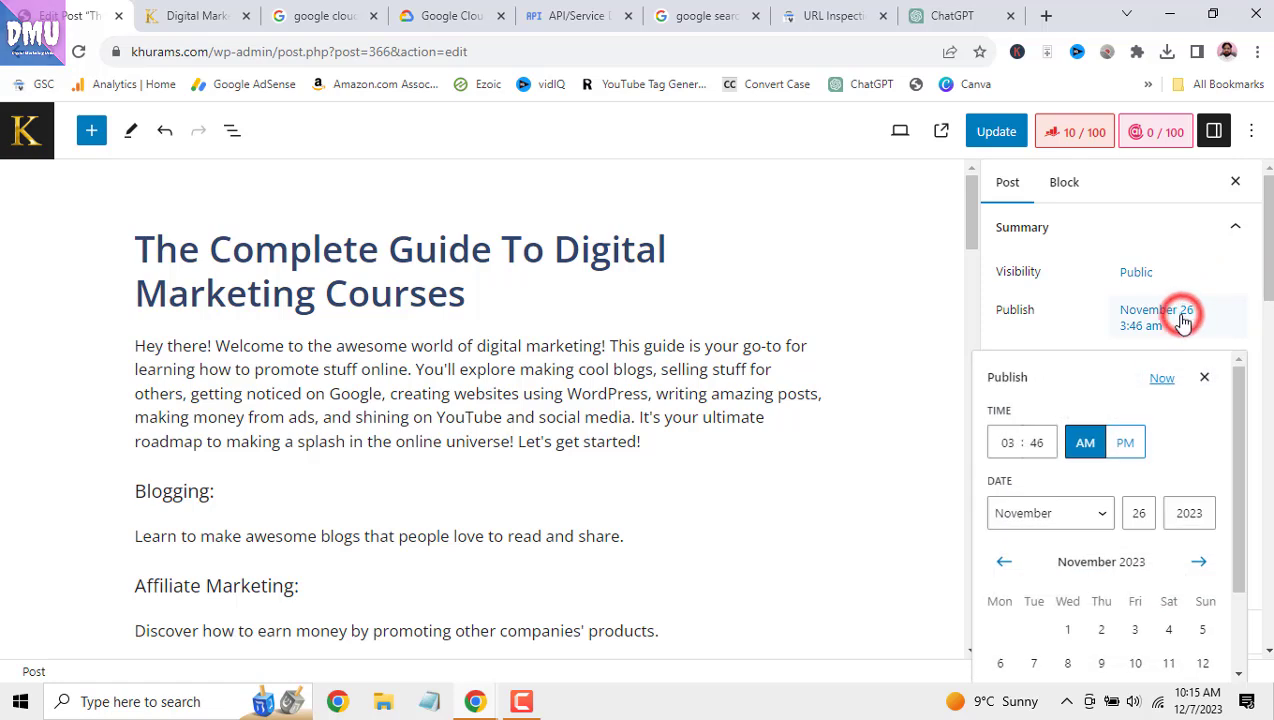
scroll(1172, 510, down, 2)
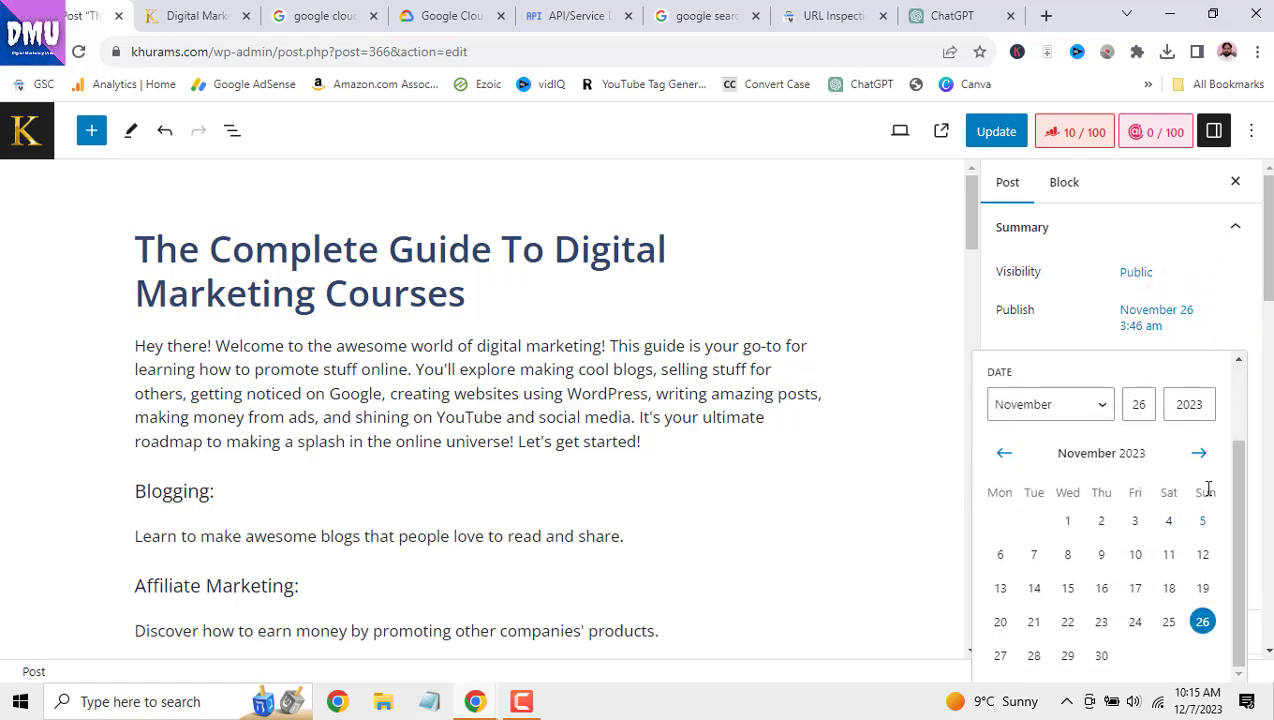
click(1201, 455)
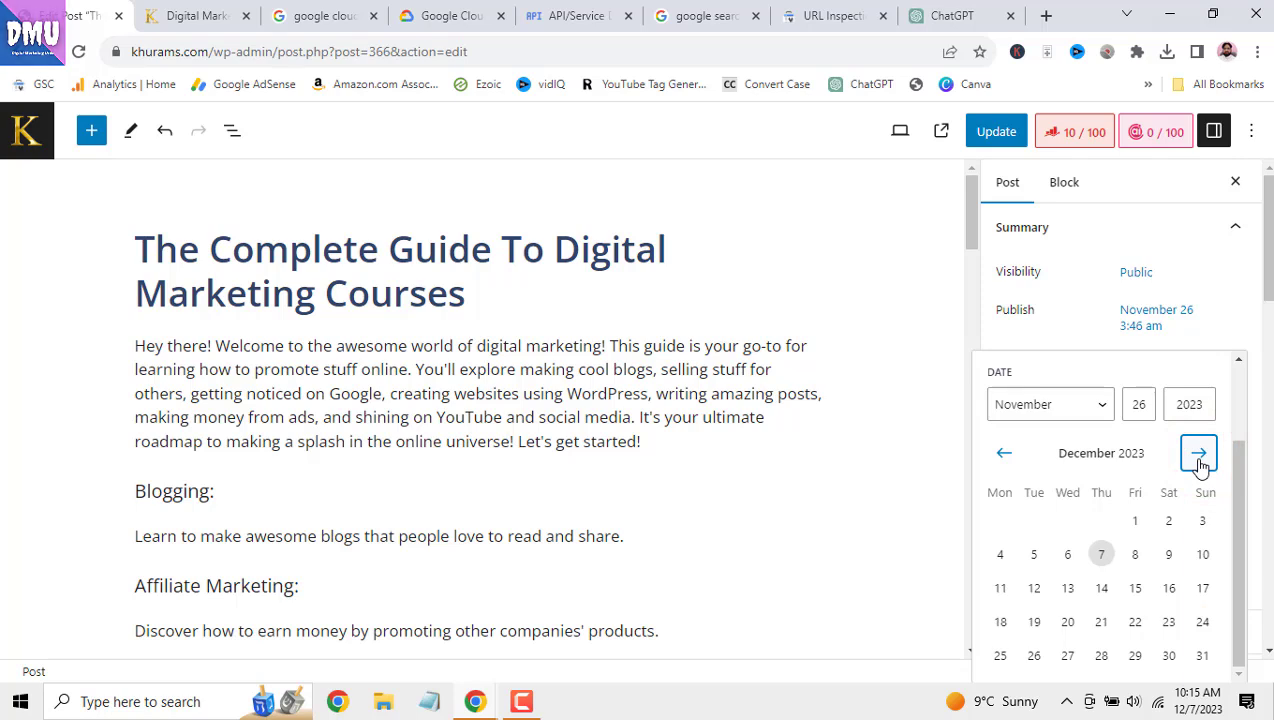
click(1137, 555)
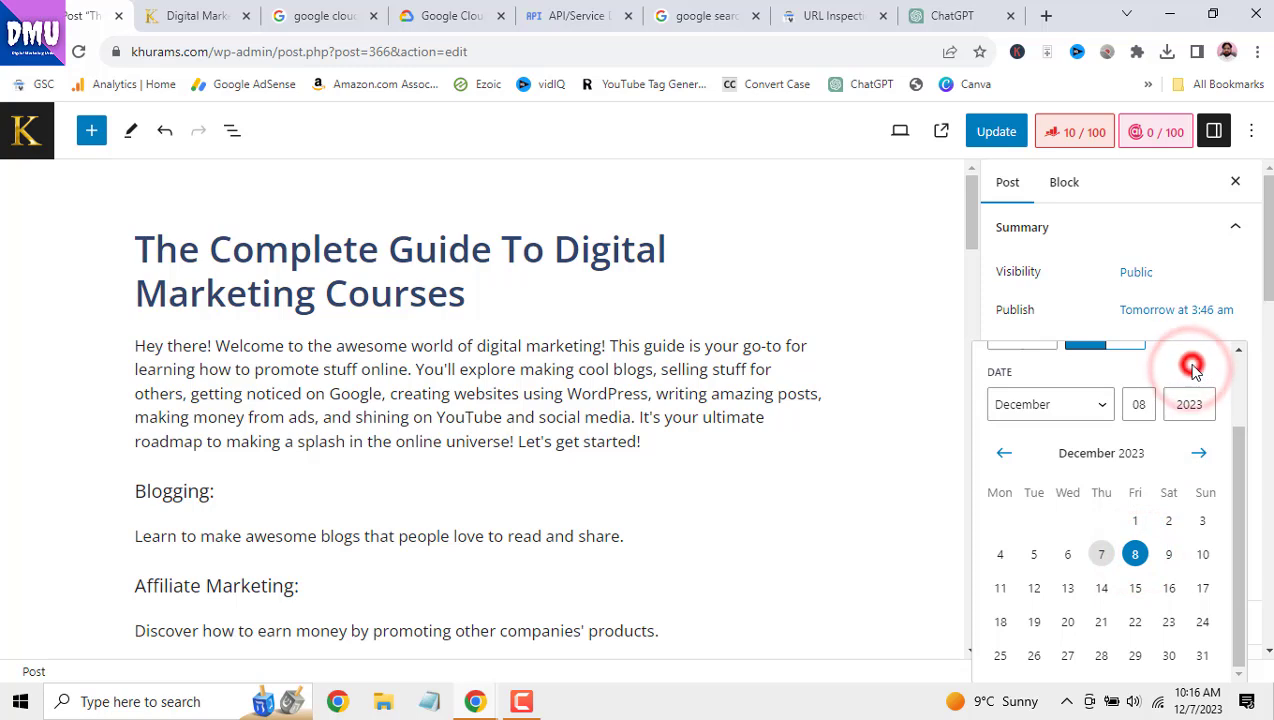
scroll(1190, 365, up, 2)
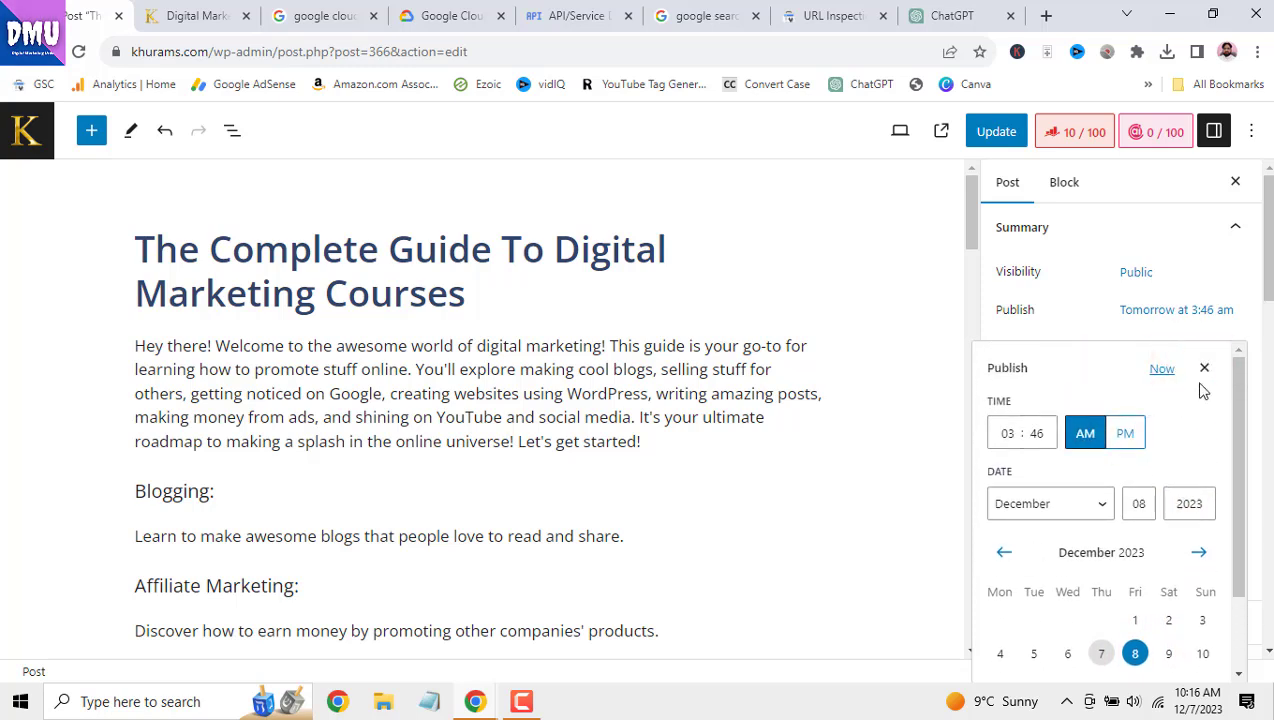
click(1204, 368)
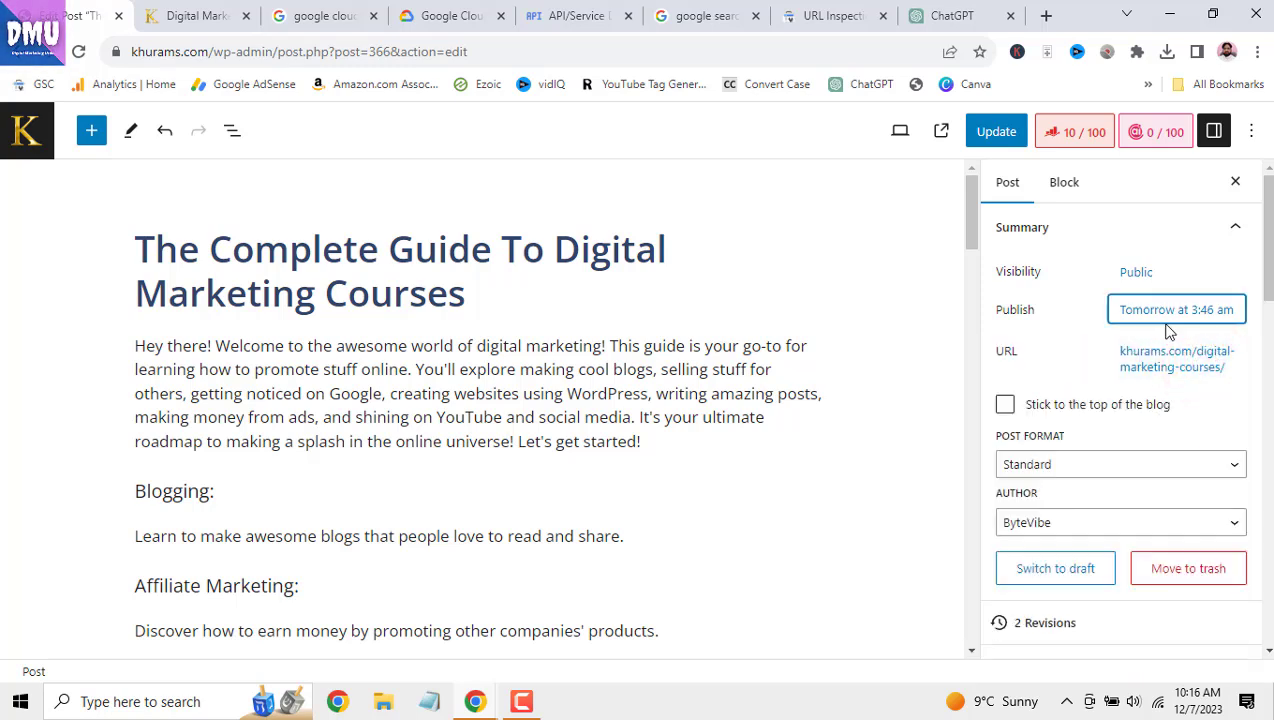
click(995, 132)
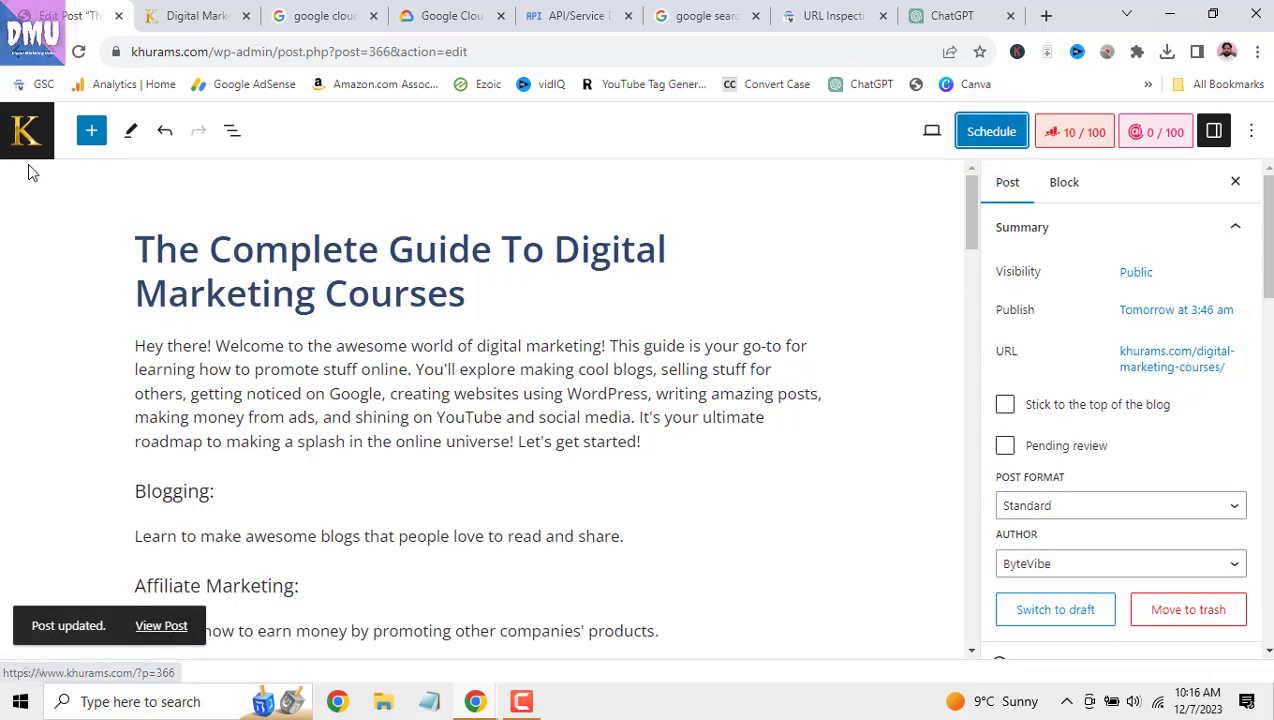
click(27, 135)
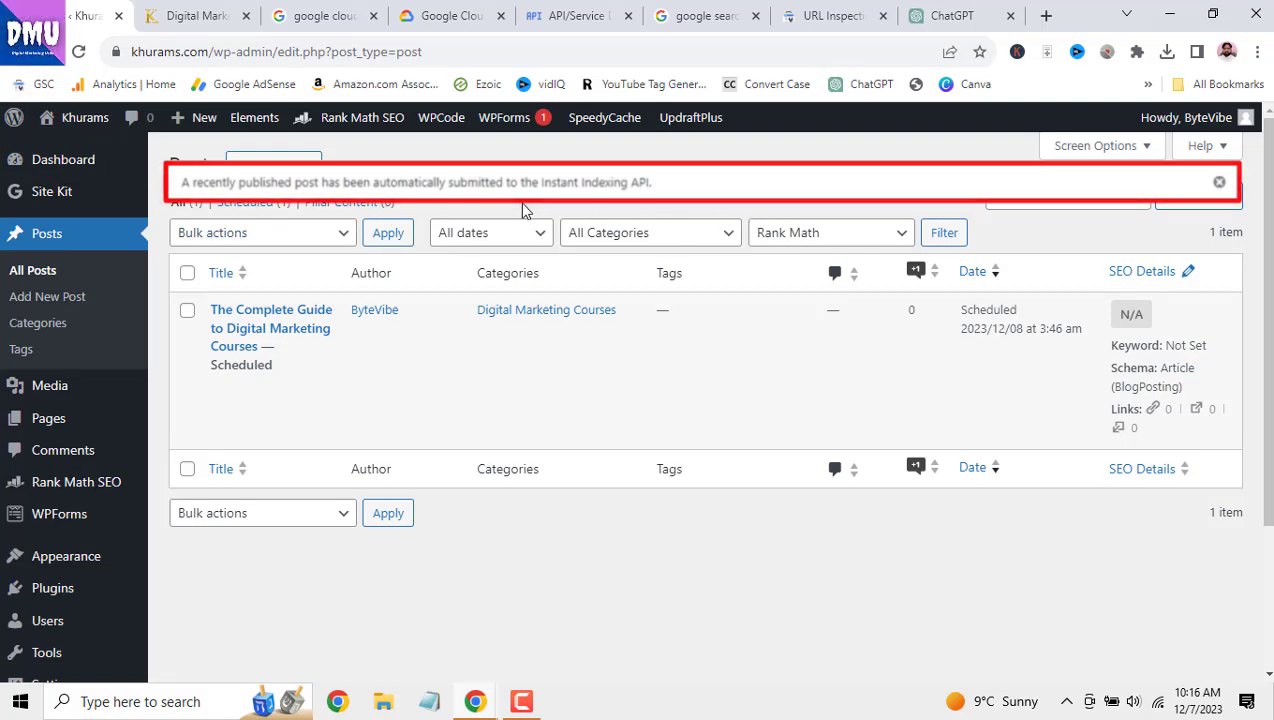
mouse_move(514, 424)
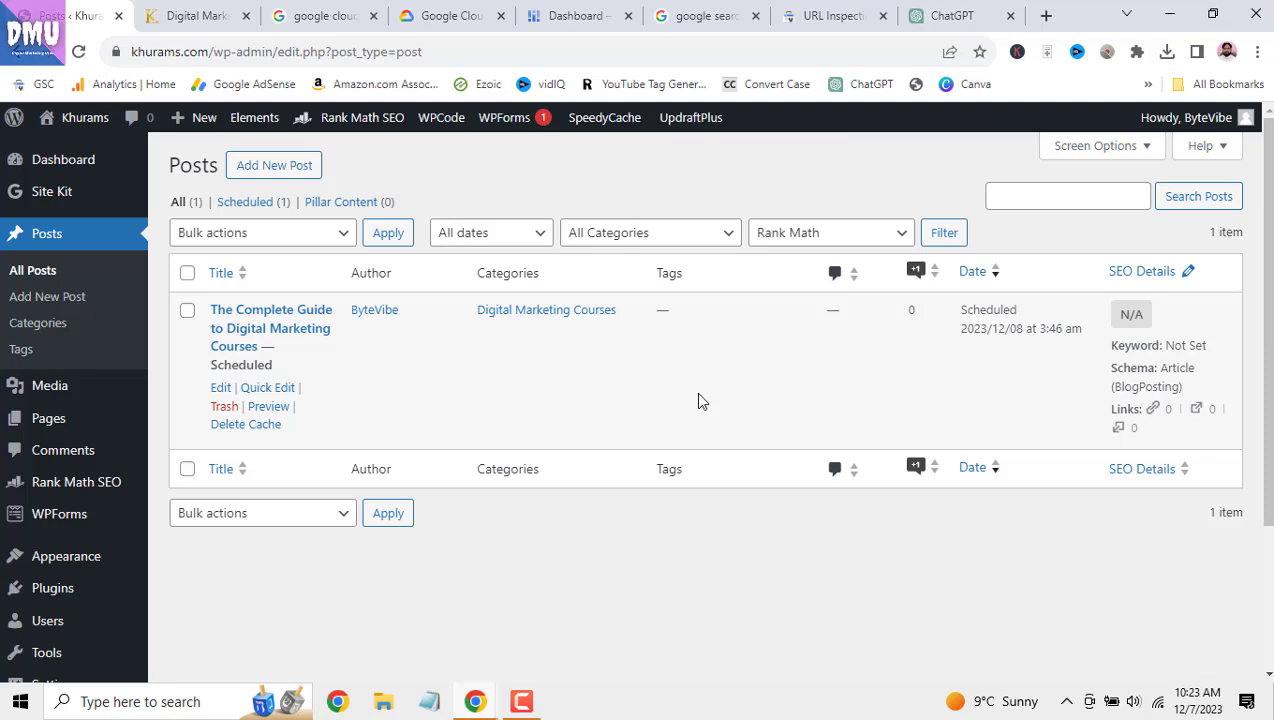
- Switch to the Google Cloud console dashboard and copy the khurams project's ID from the project list
click(427, 17)
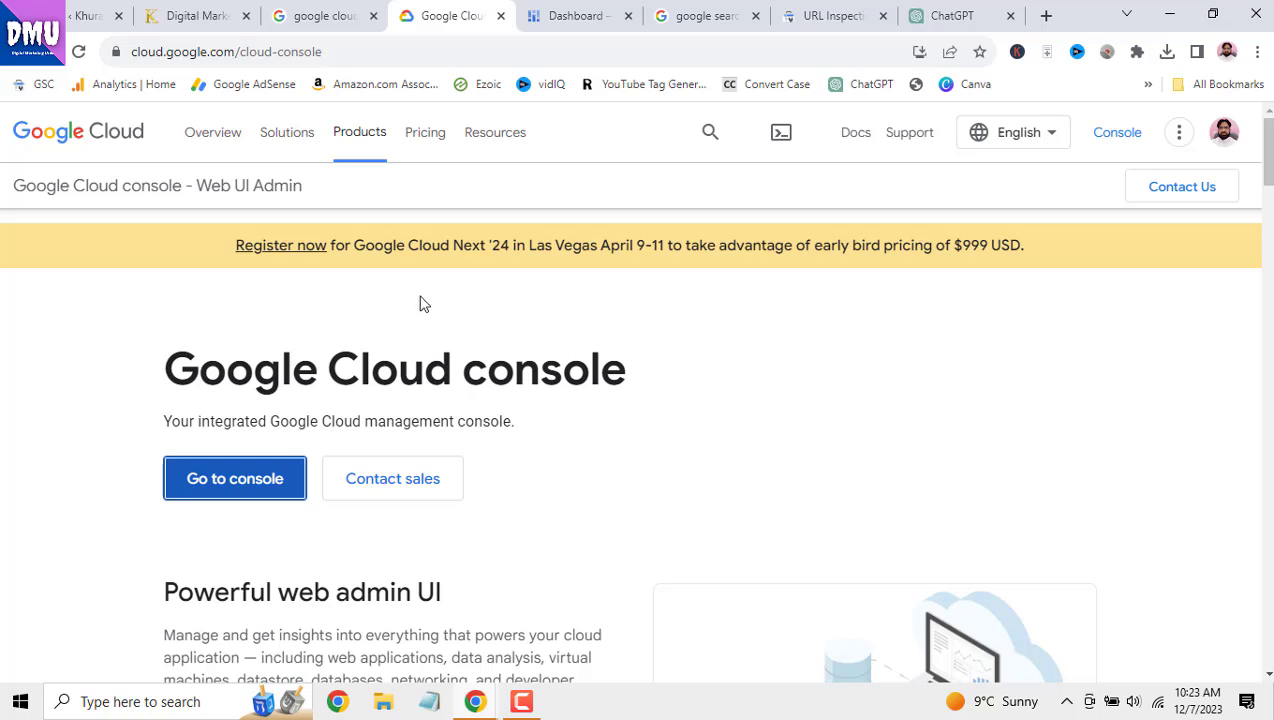
click(279, 486)
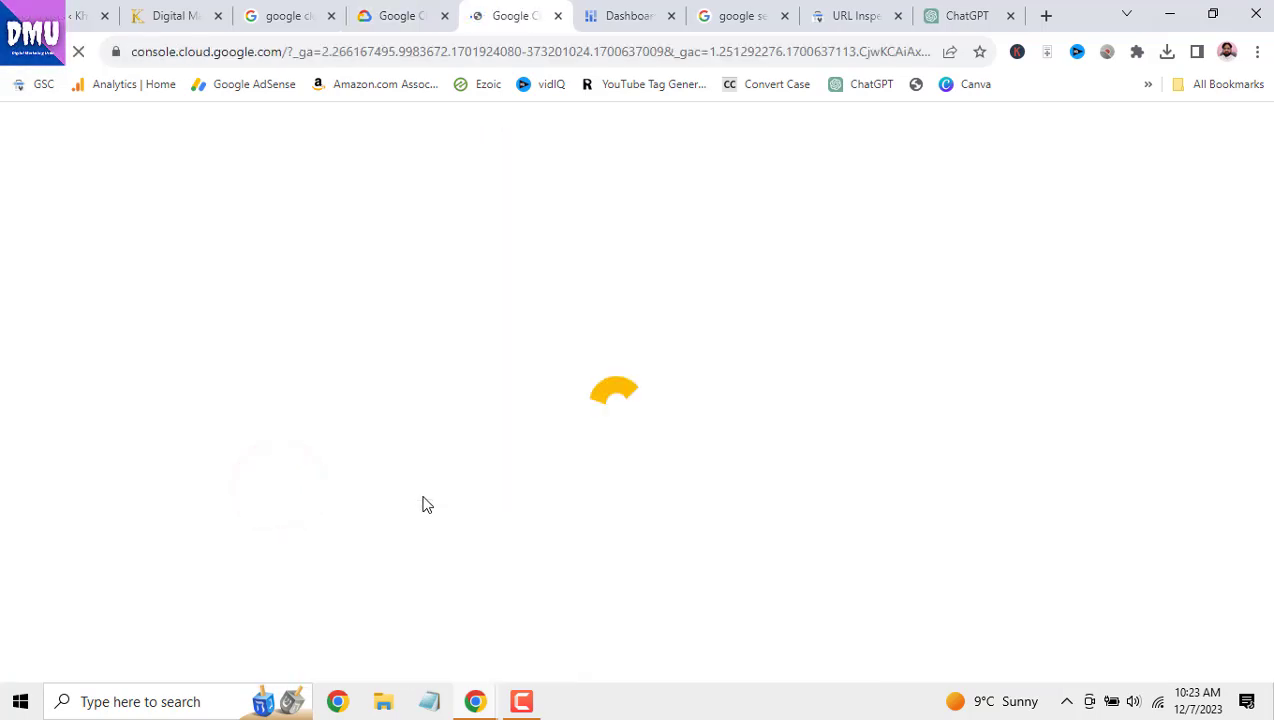
click(622, 14)
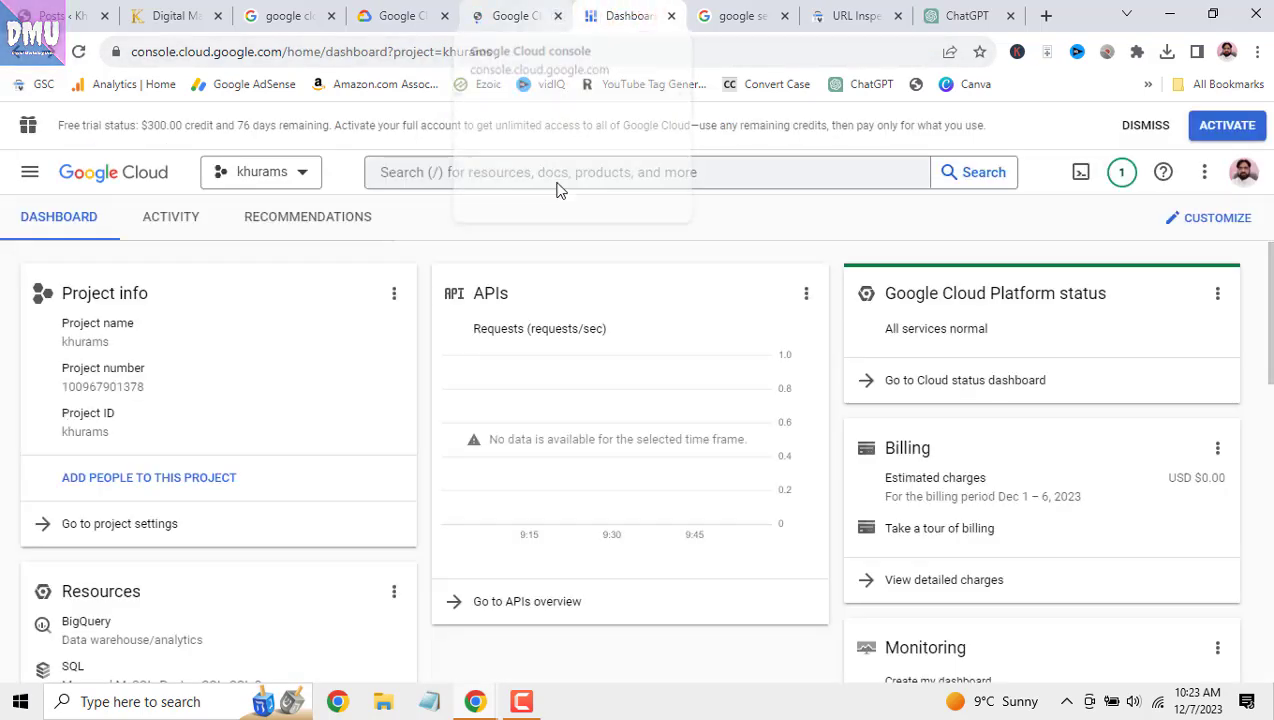
click(305, 178)
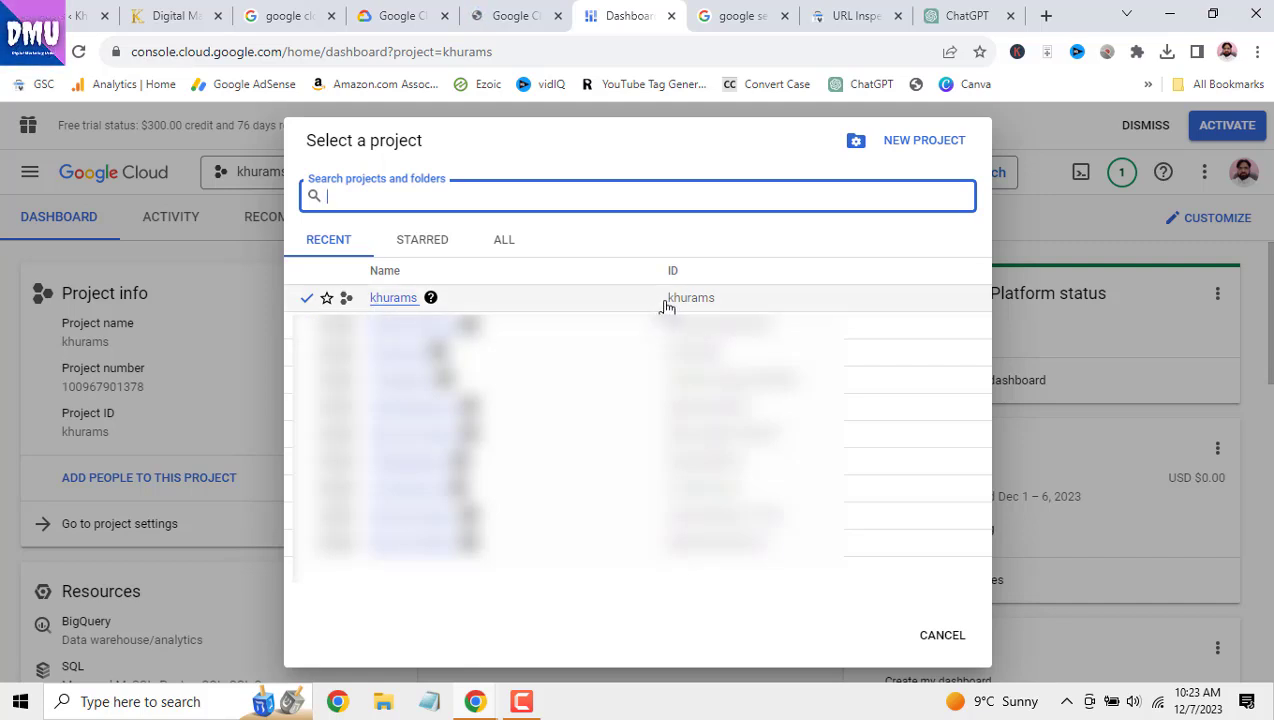
drag(666, 298, 711, 300)
right_click(708, 300)
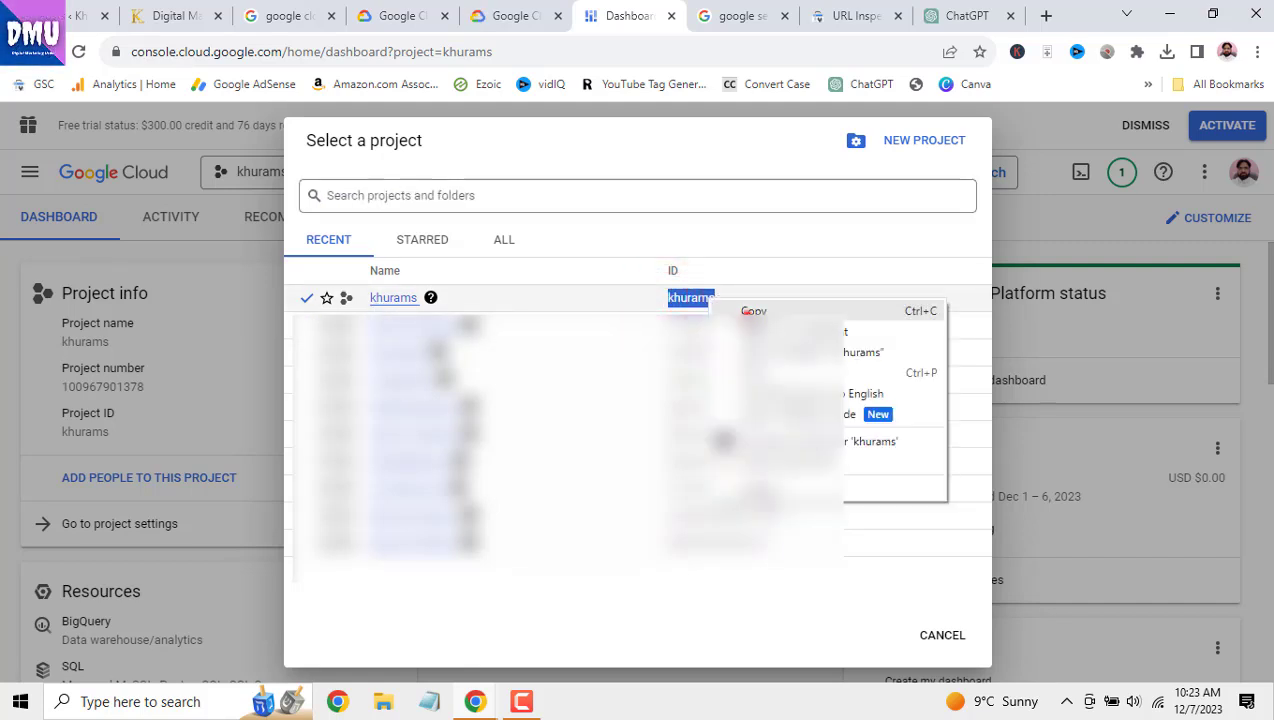
click(748, 311)
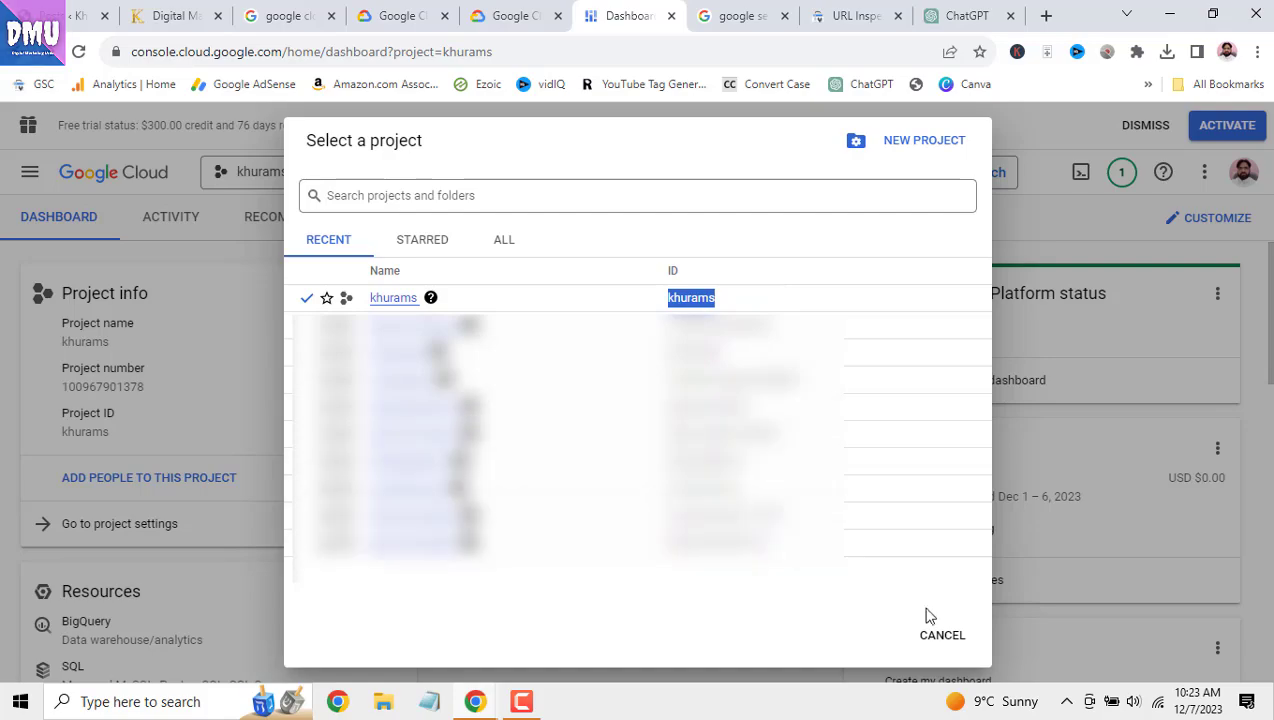
click(936, 636)
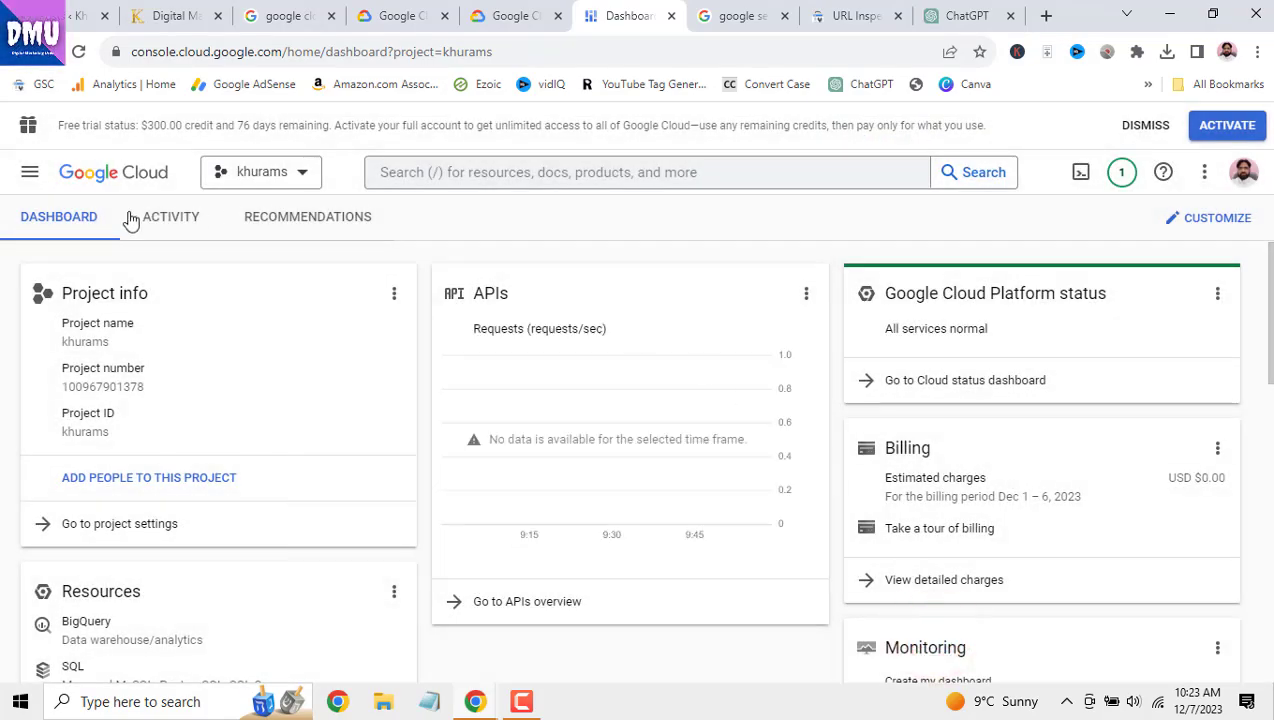
- Go to the Cloud overview dashboard and open the khurams project's settings
click(32, 180)
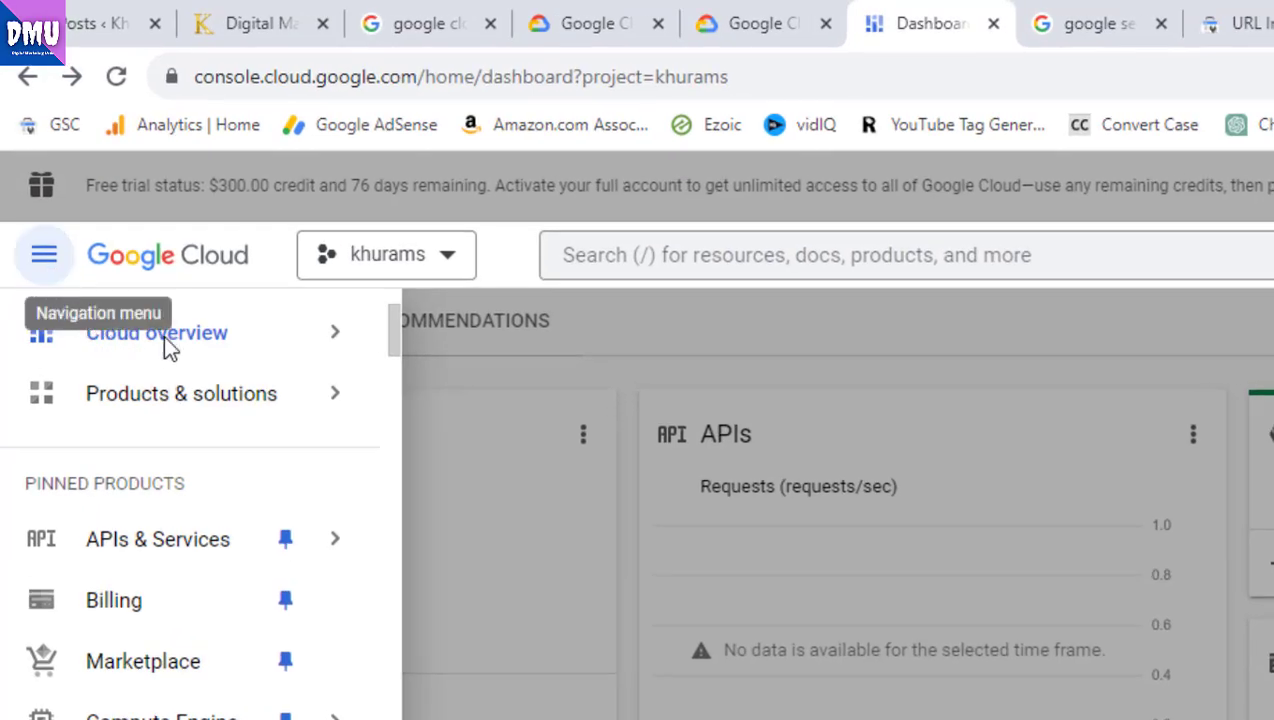
mouse_move(318, 345)
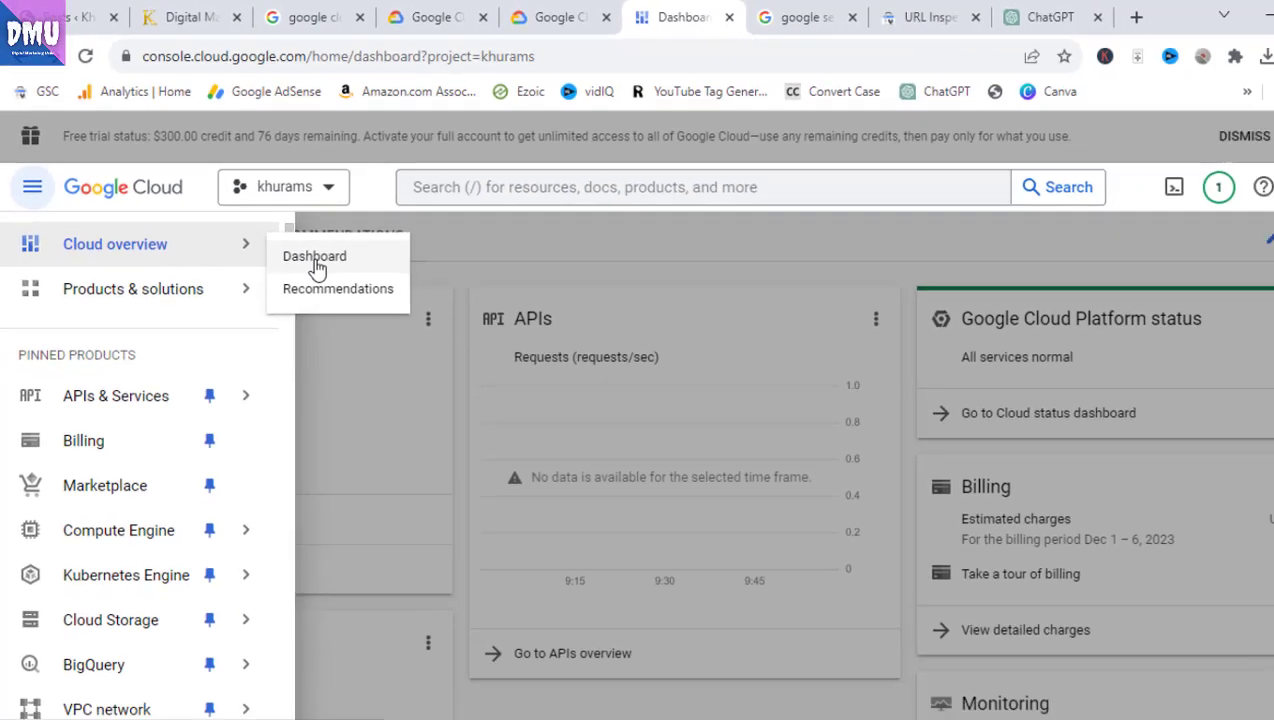
click(316, 260)
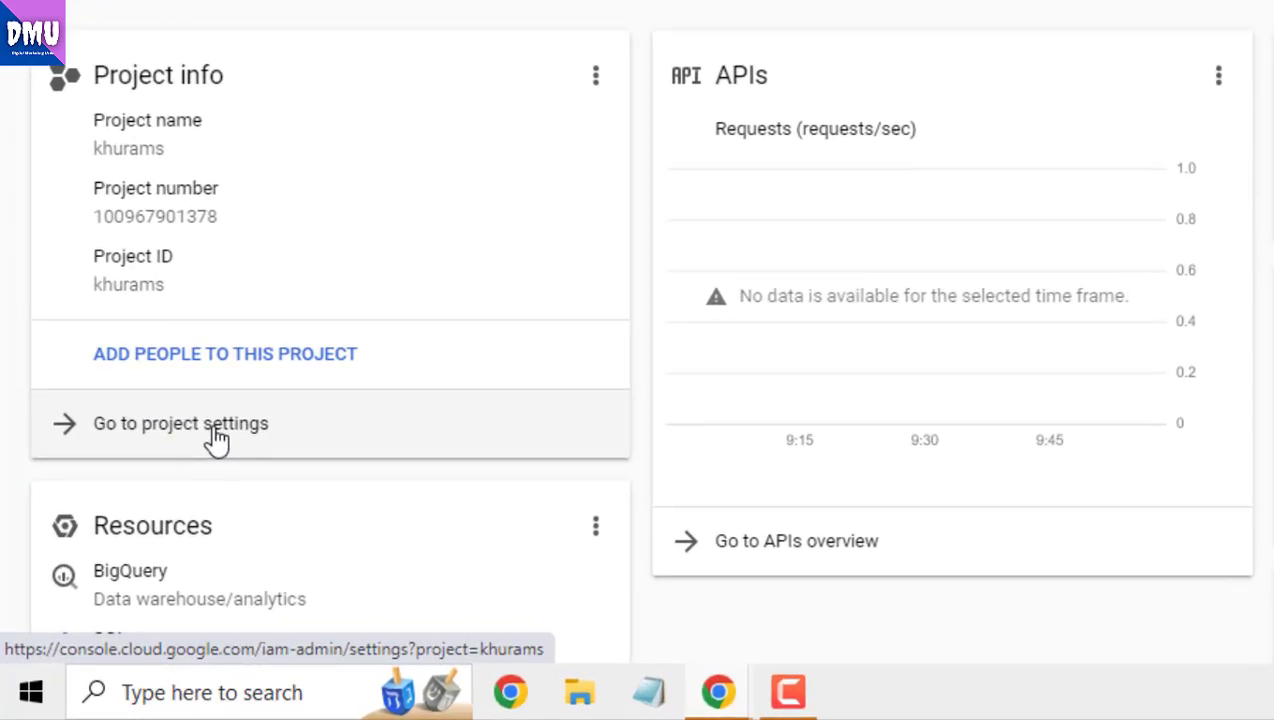
click(217, 438)
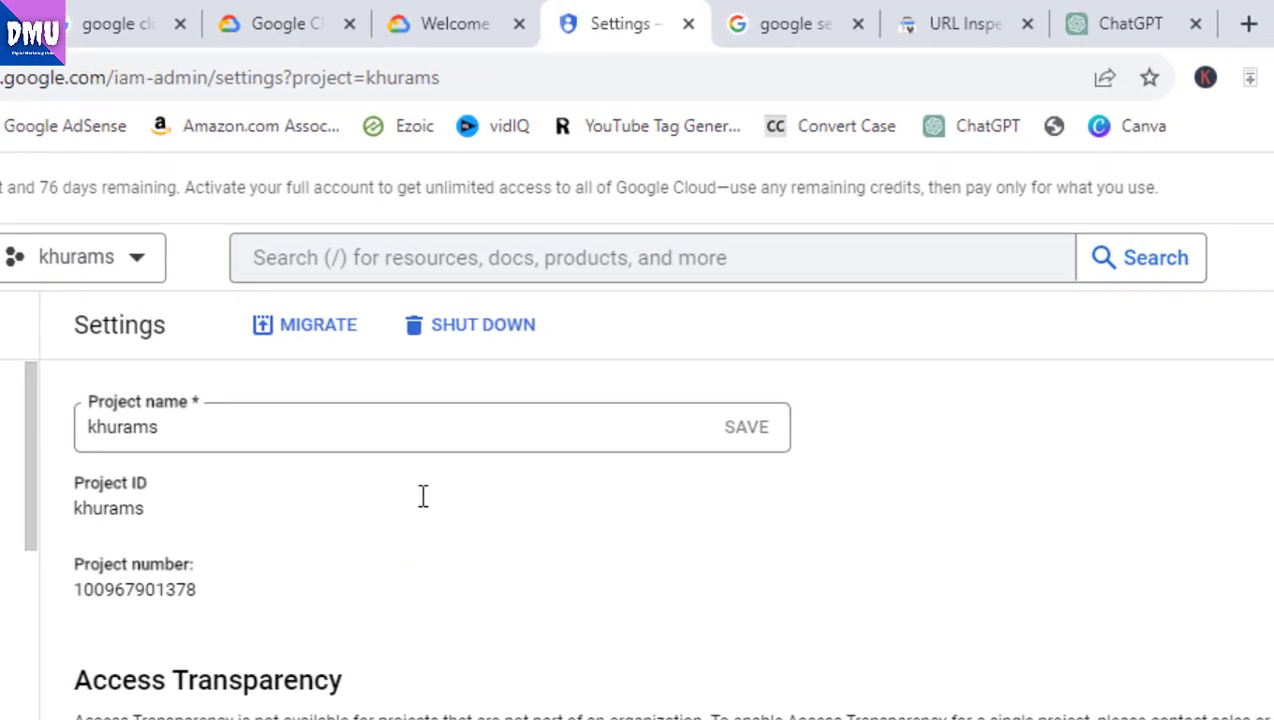
- Start shutting down the khurams project, paste its project ID into the confirmation, and cancel the shutdown
click(478, 328)
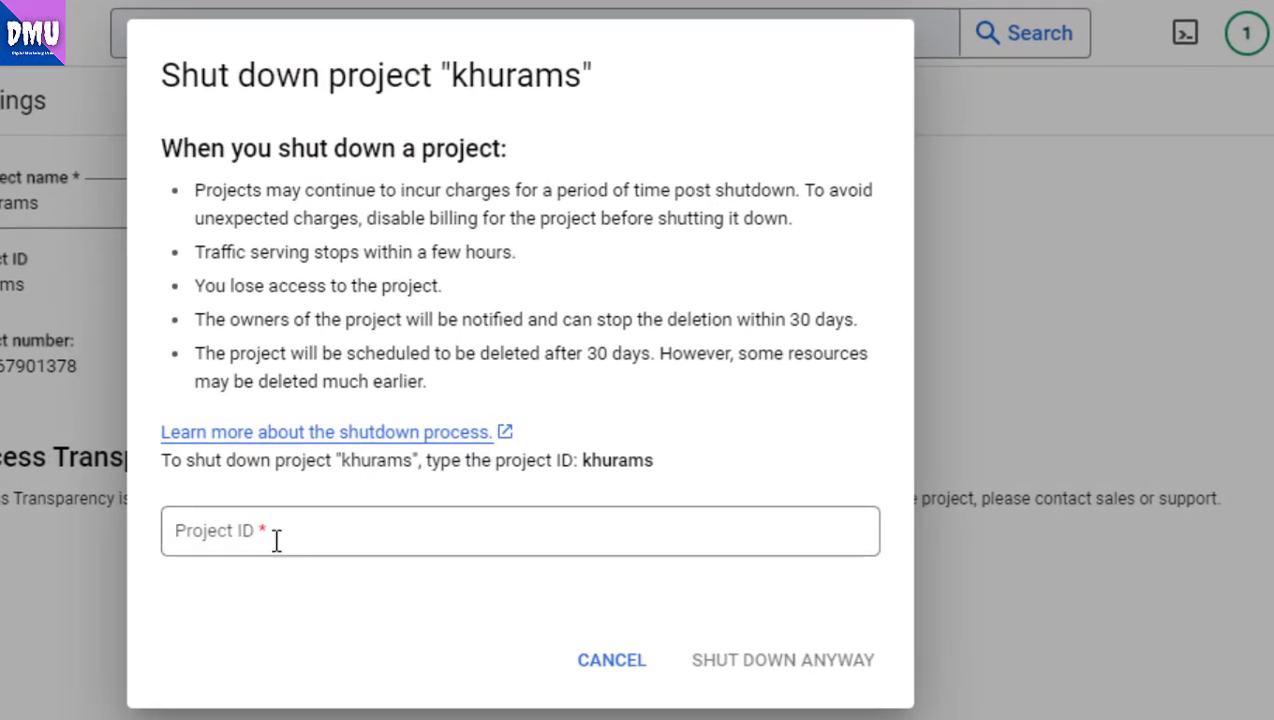
right_click(276, 537)
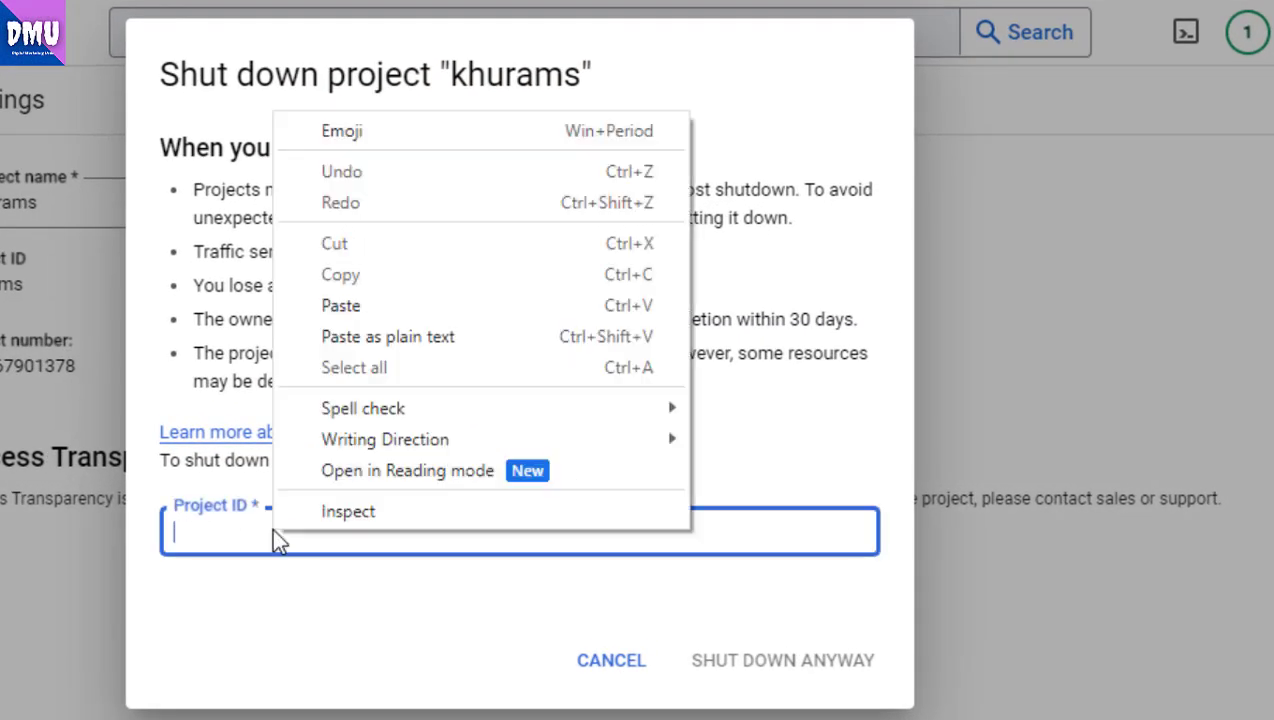
click(354, 337)
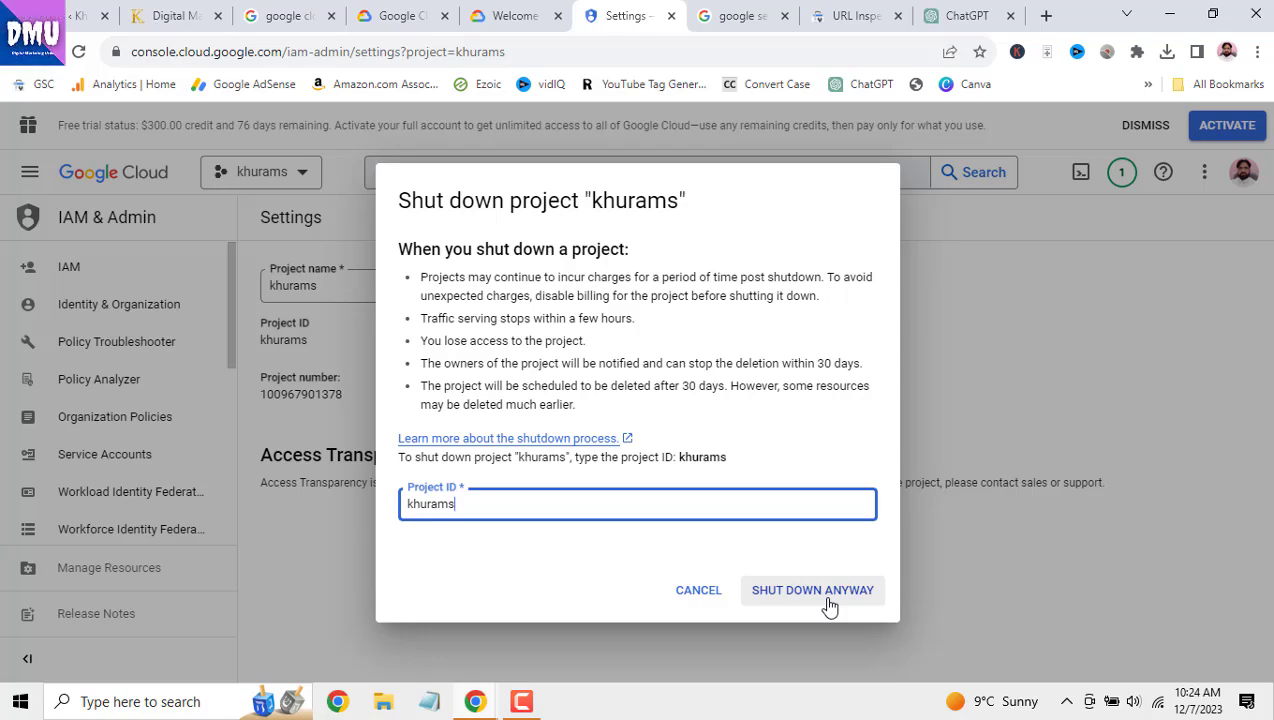
click(698, 590)
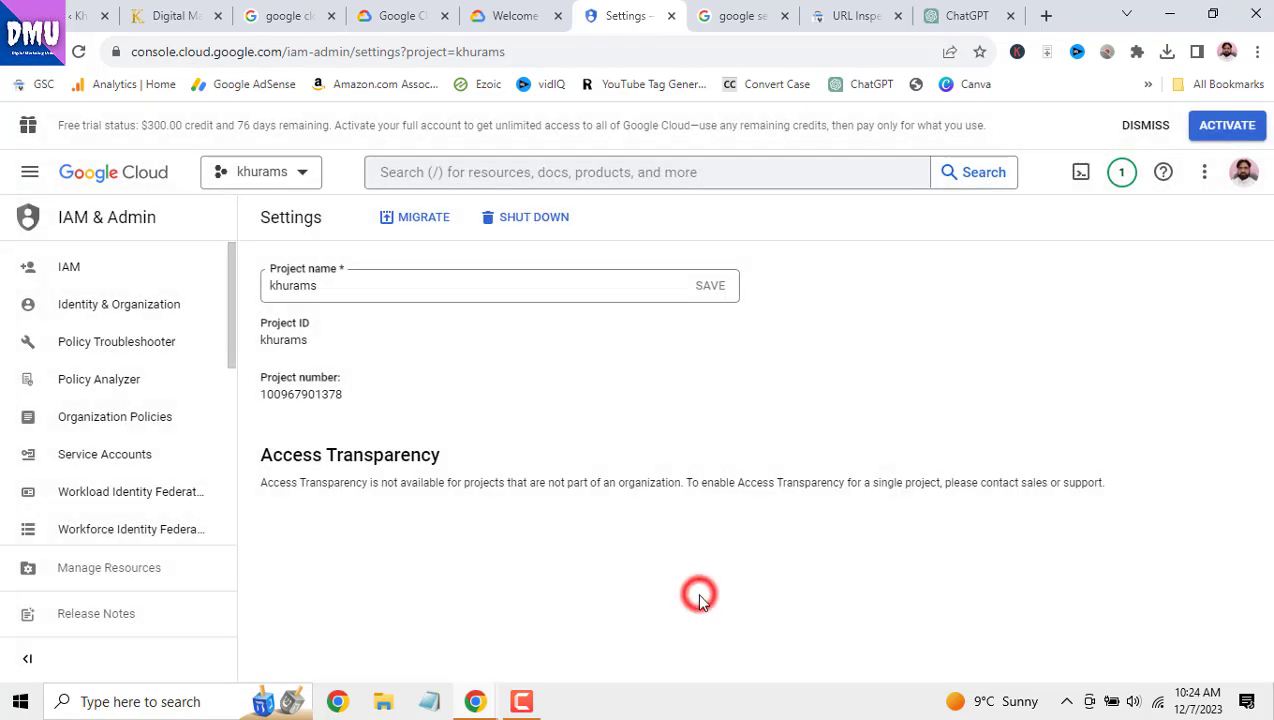
- Switch to Google Search Console and examine the site's Performance report, including its breakdown by pages
click(850, 17)
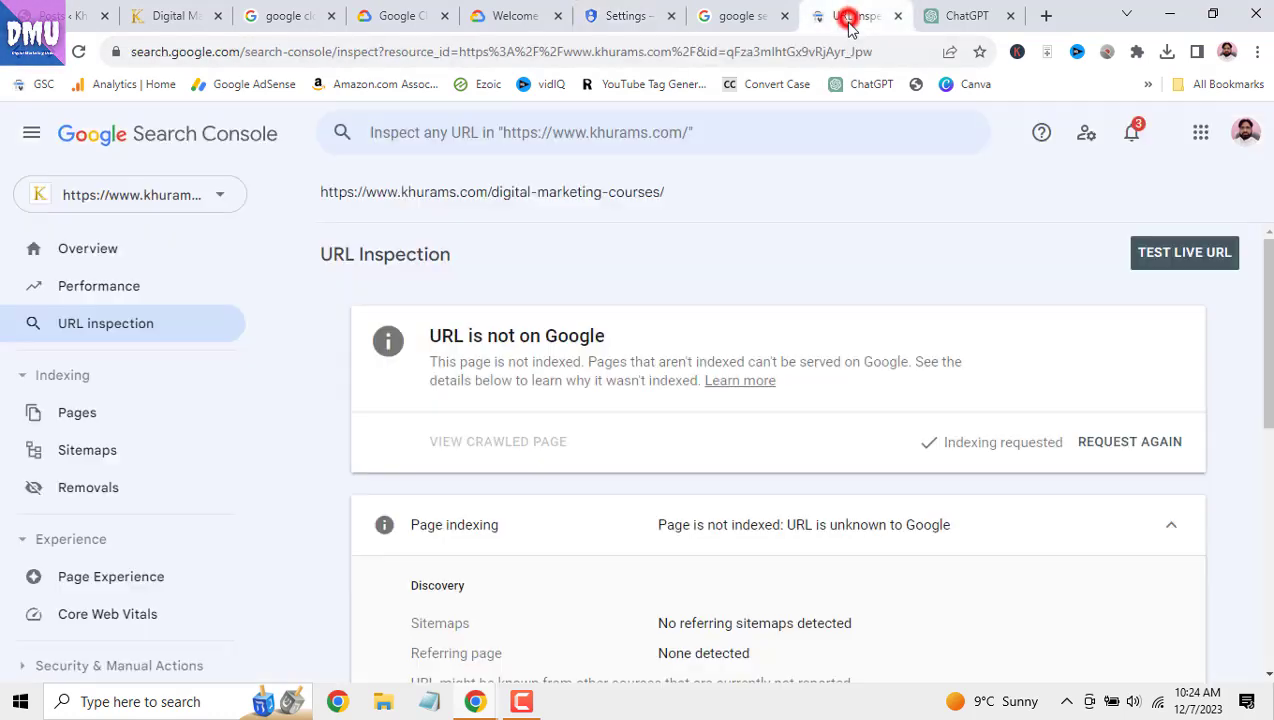
click(200, 294)
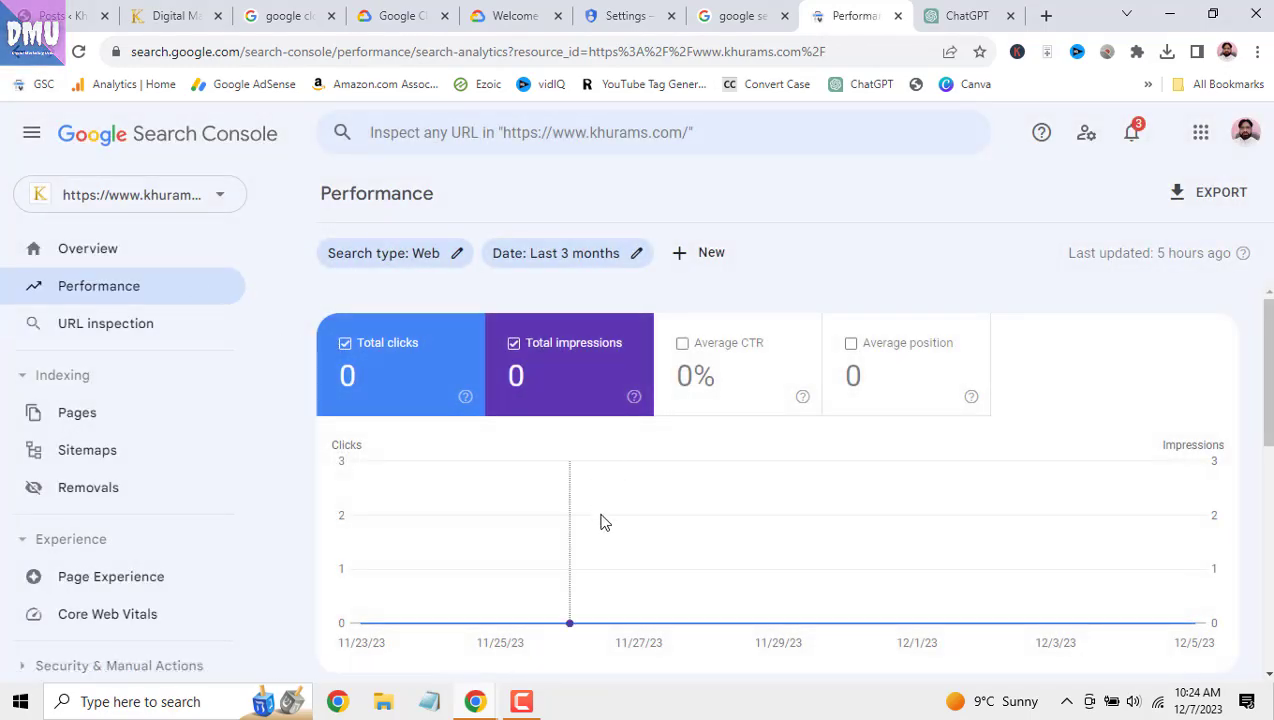
scroll(627, 540, down, 3)
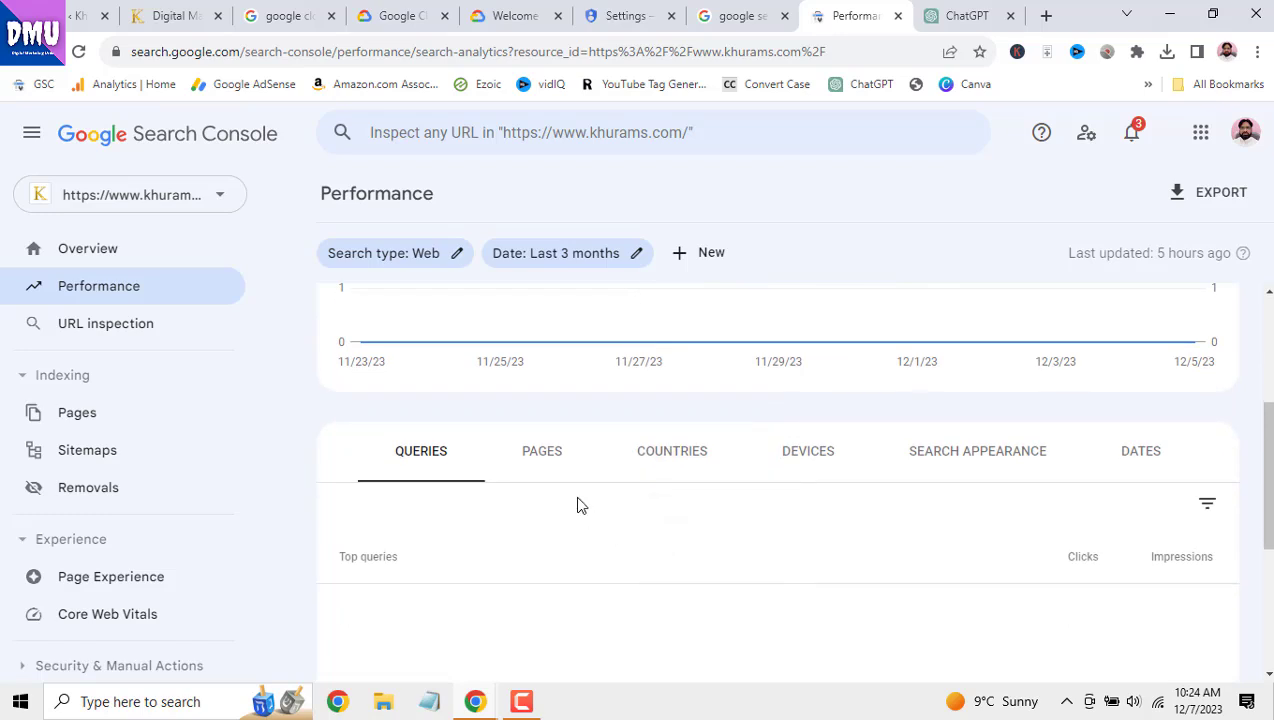
click(557, 477)
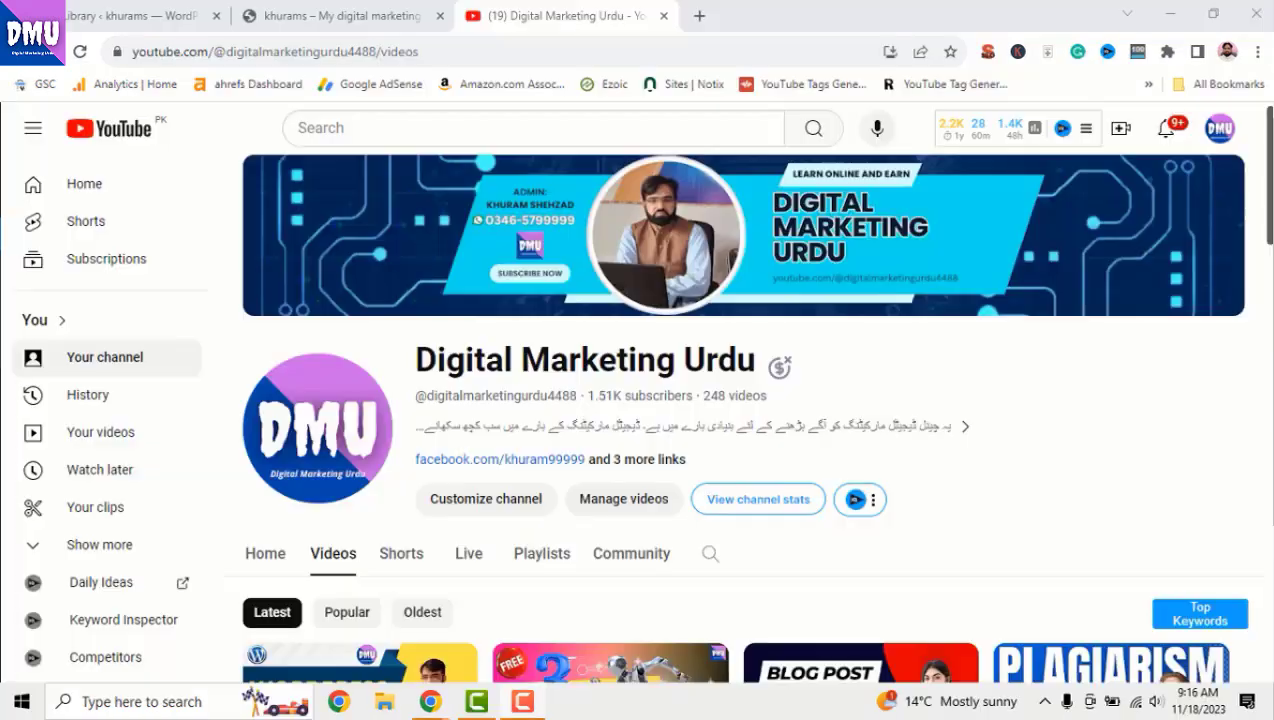
scroll(735, 400, down, 7)
scroll(735, 400, down, 10)
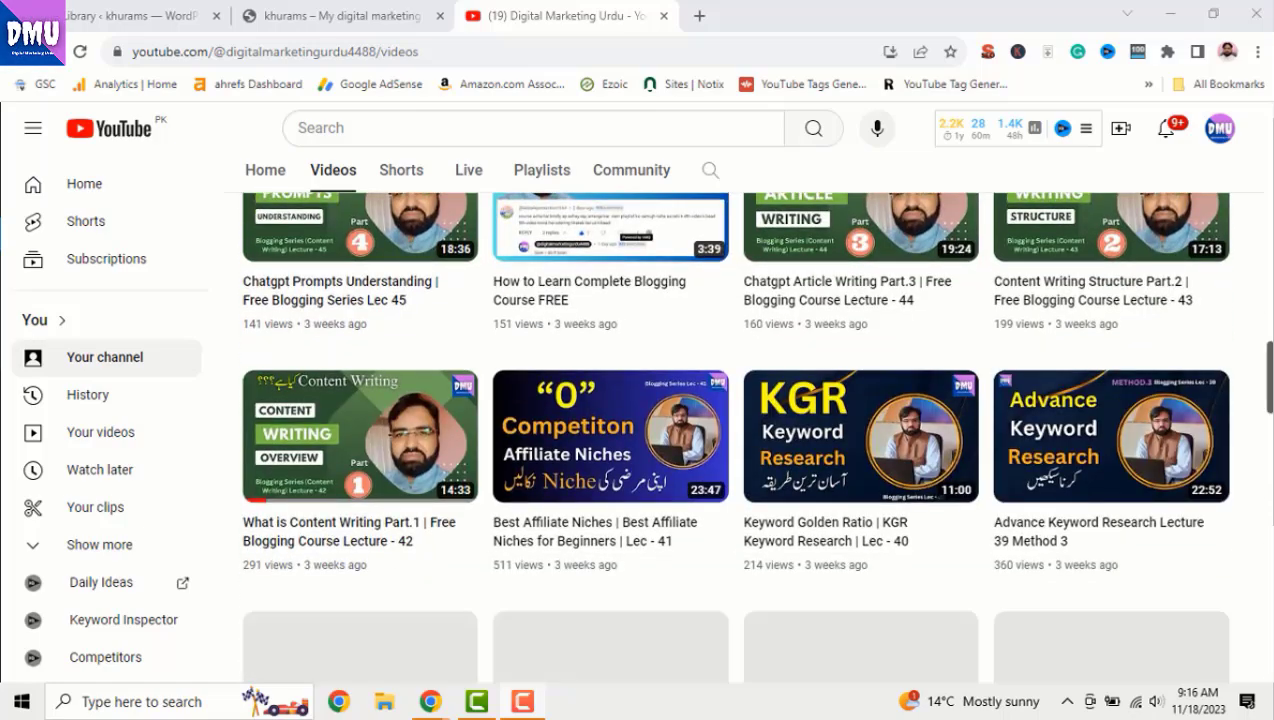
scroll(735, 400, down, 3)
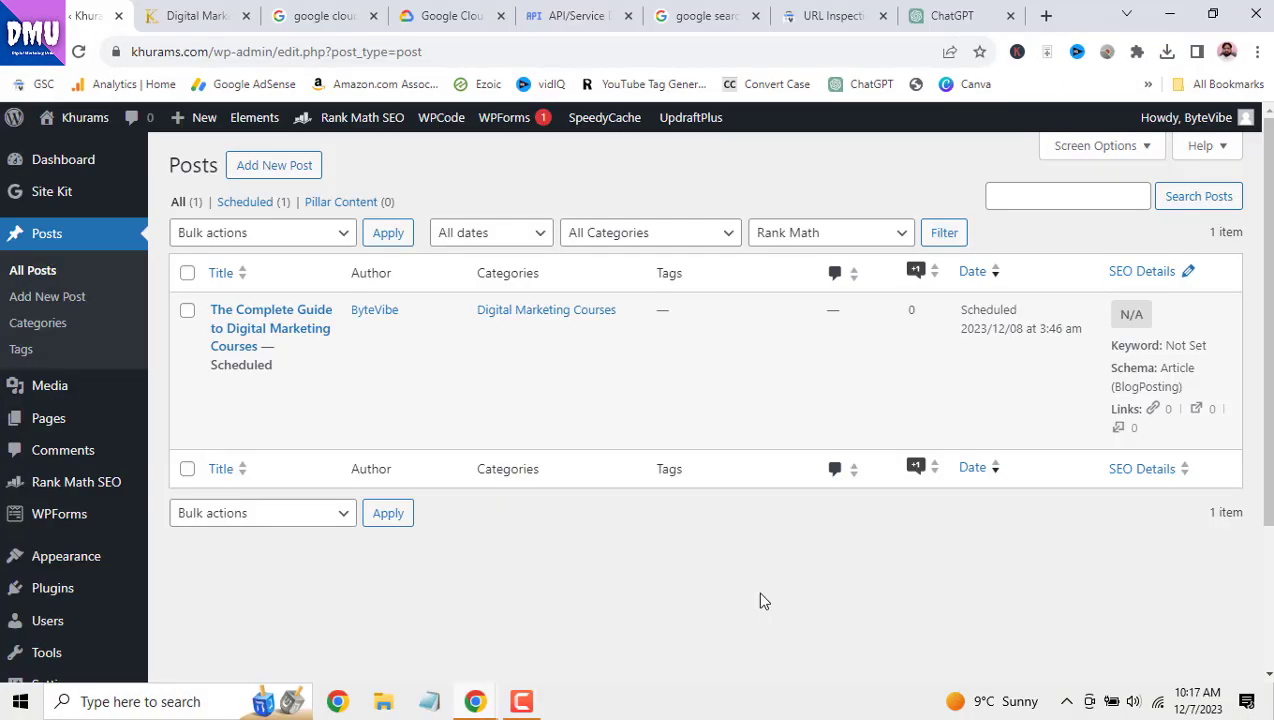